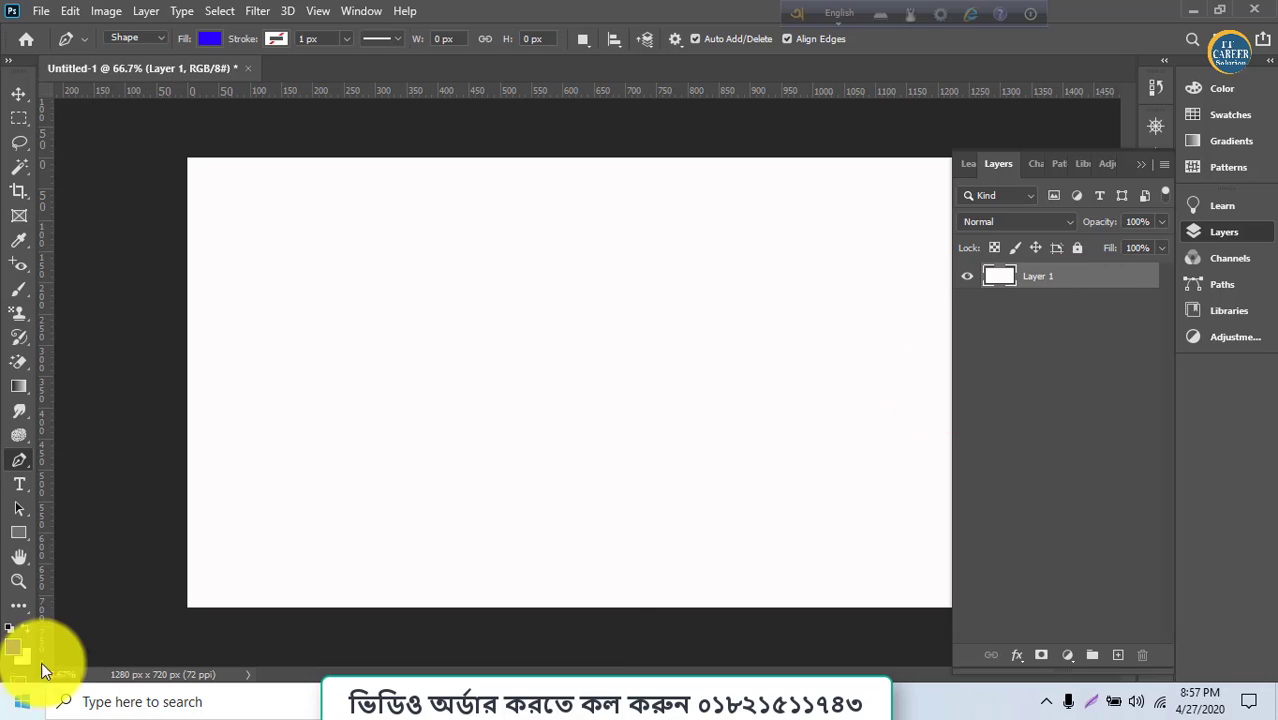
- Start a horizontal text layer in Segoe UI Symbol and begin typing a name over the placeholder
right_click(22, 484)
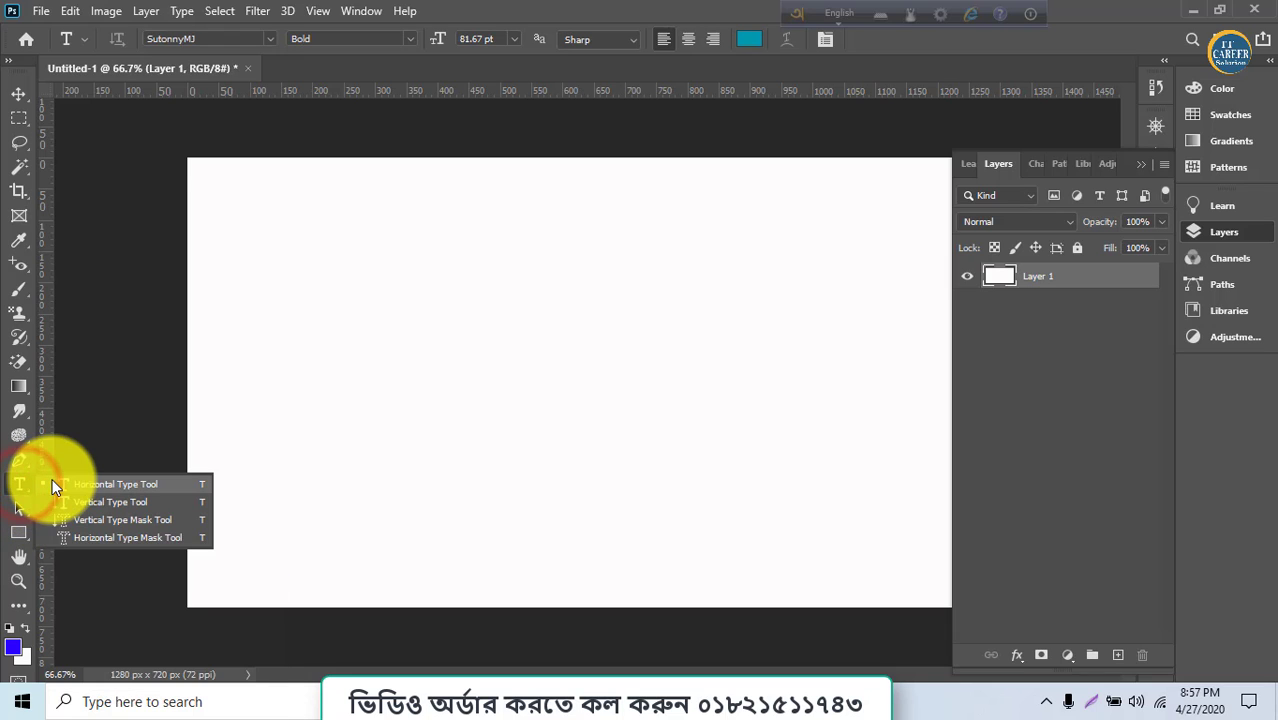
left_click(52, 484)
left_click(372, 333)
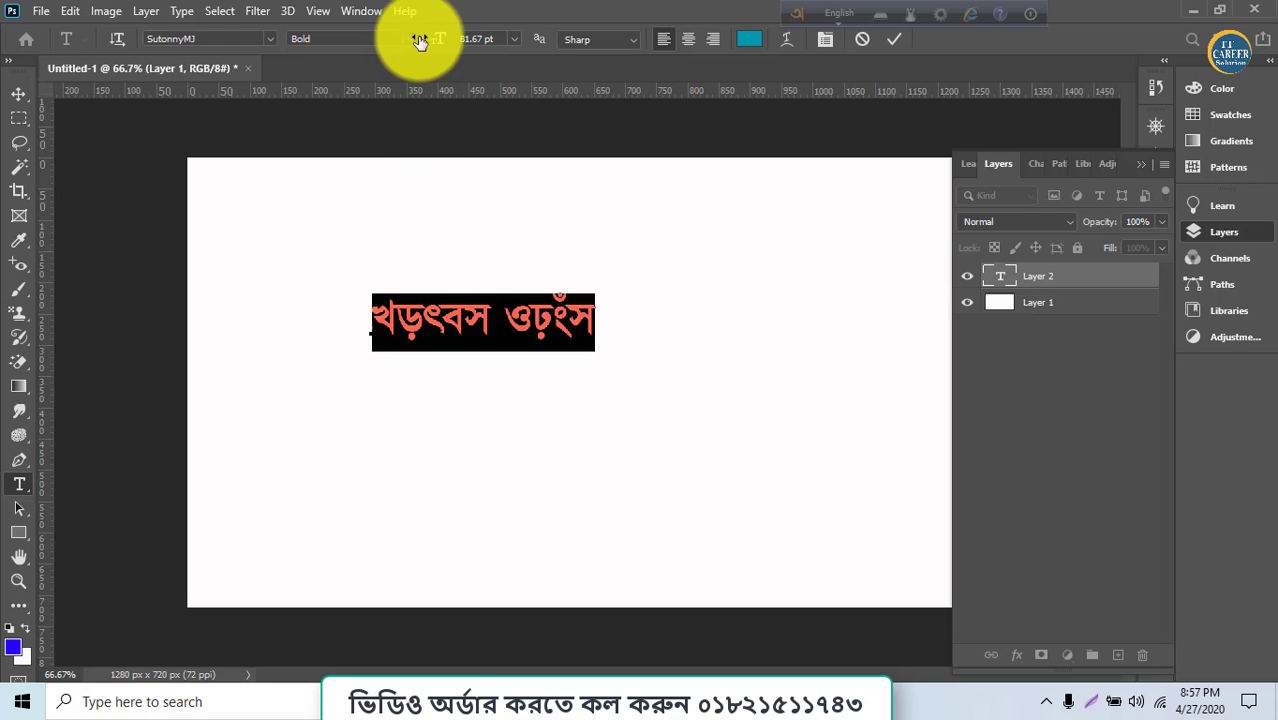
left_click(270, 38)
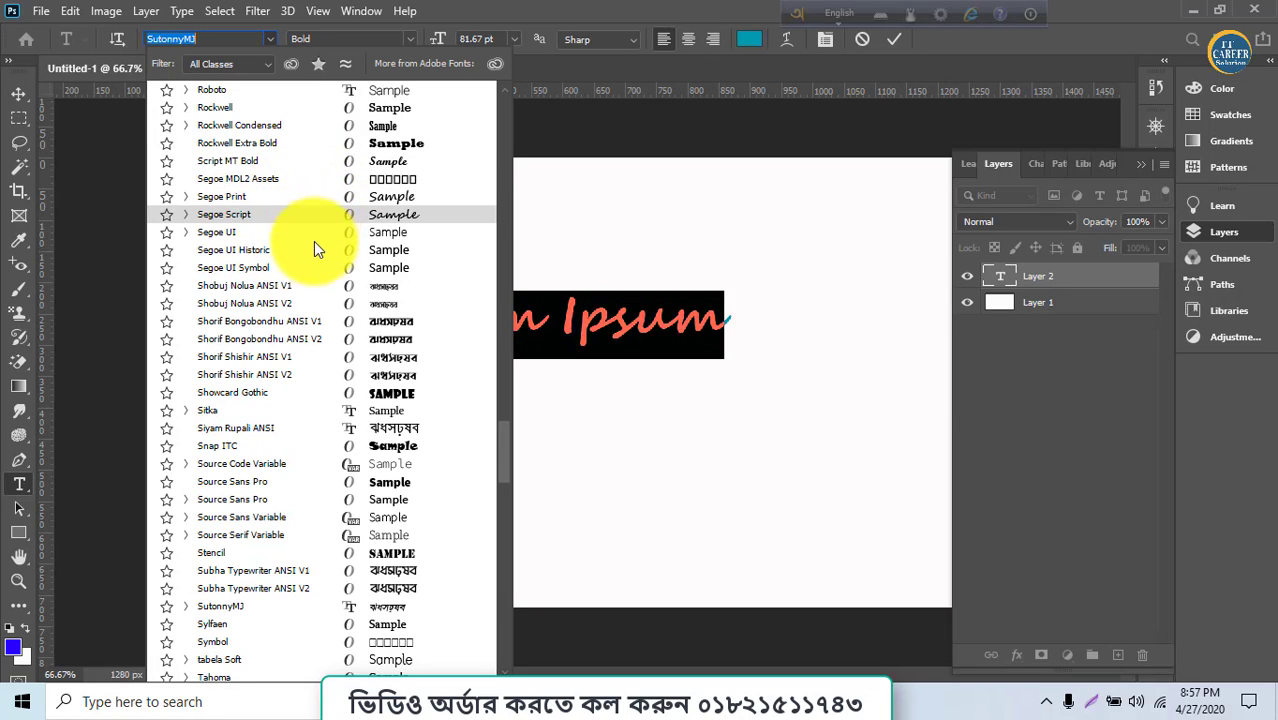
left_click(311, 268)
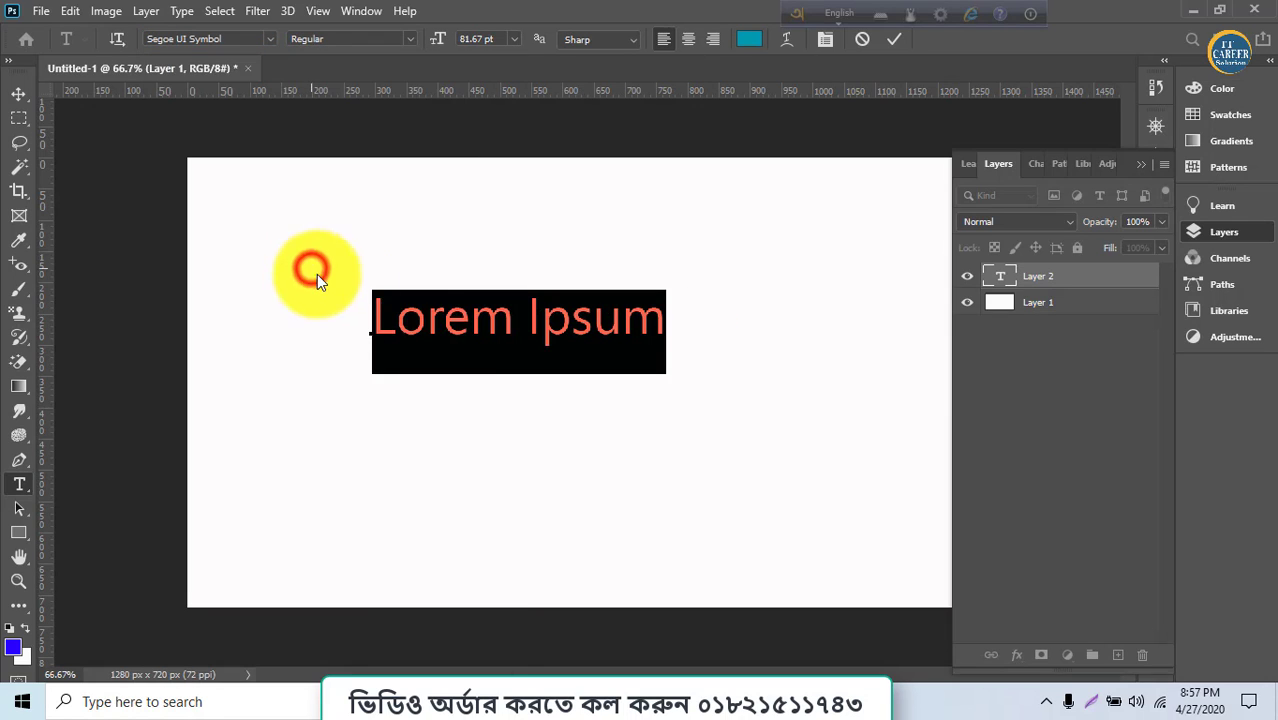
triple_click(478, 338)
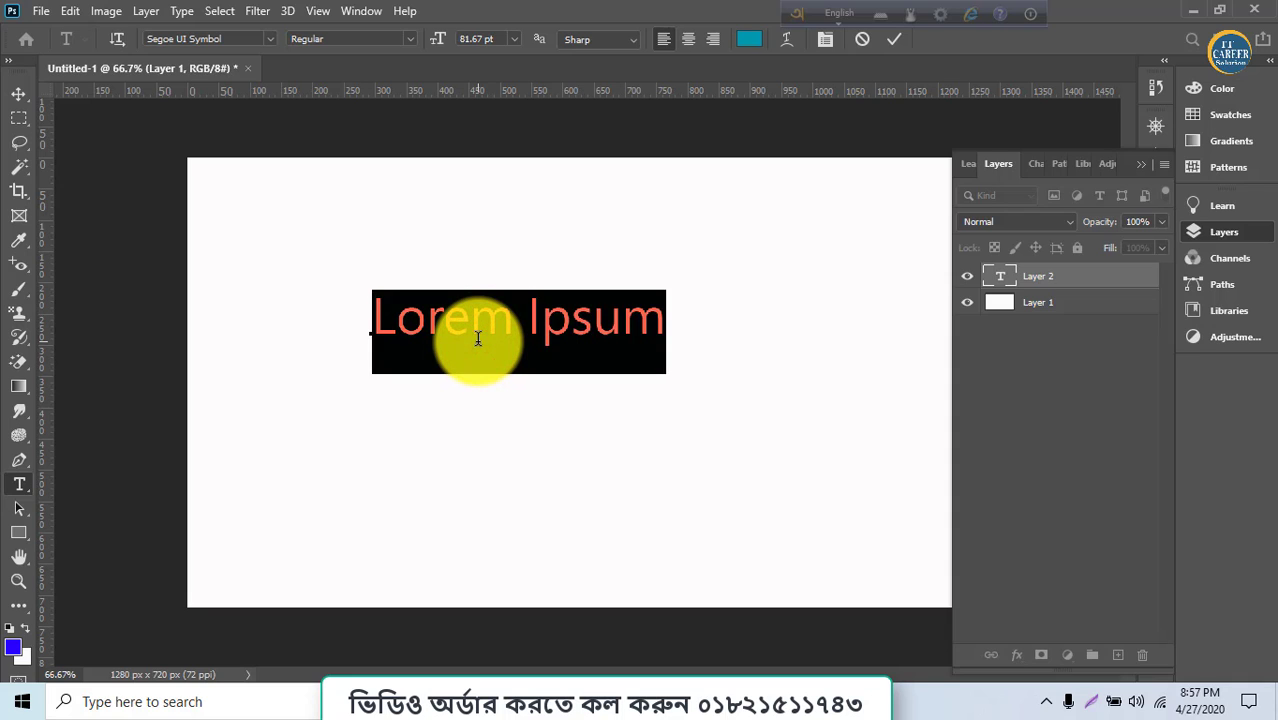
type("Nazrul")
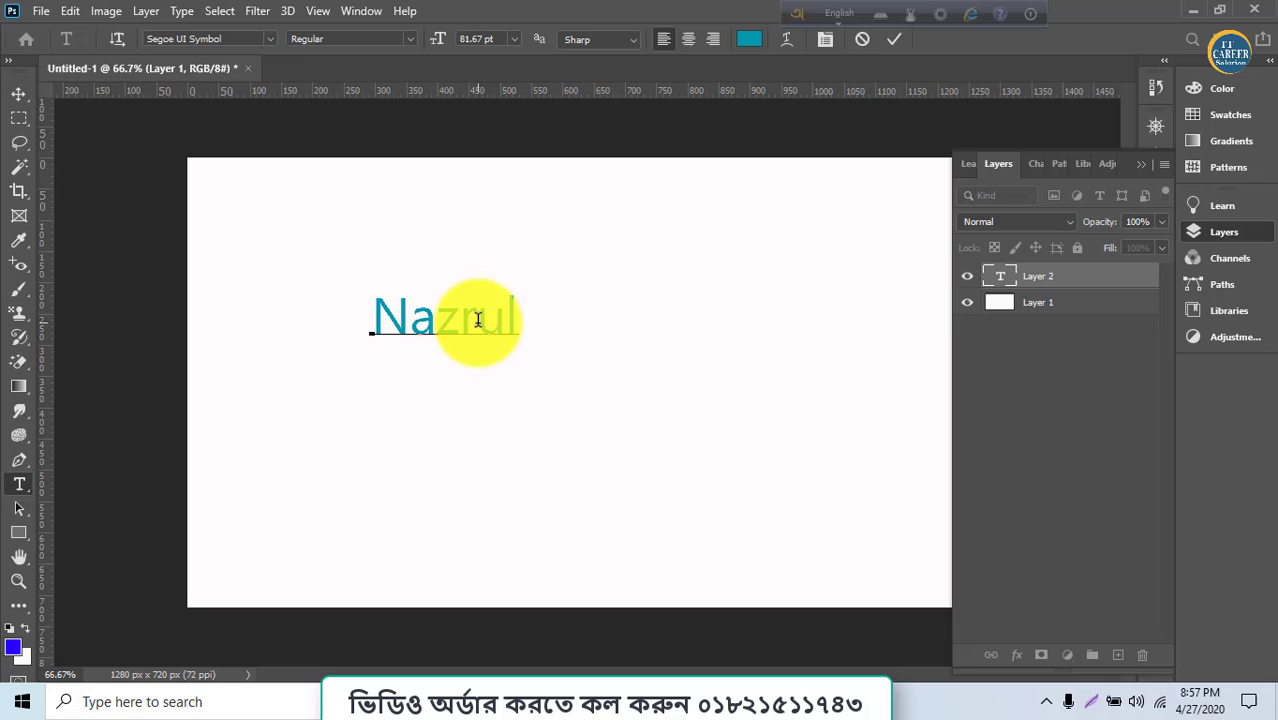
- Select the name text and set it in Arial Rounded MT Bold, after briefly trying Segoe UI Emoji
double_click(478, 318)
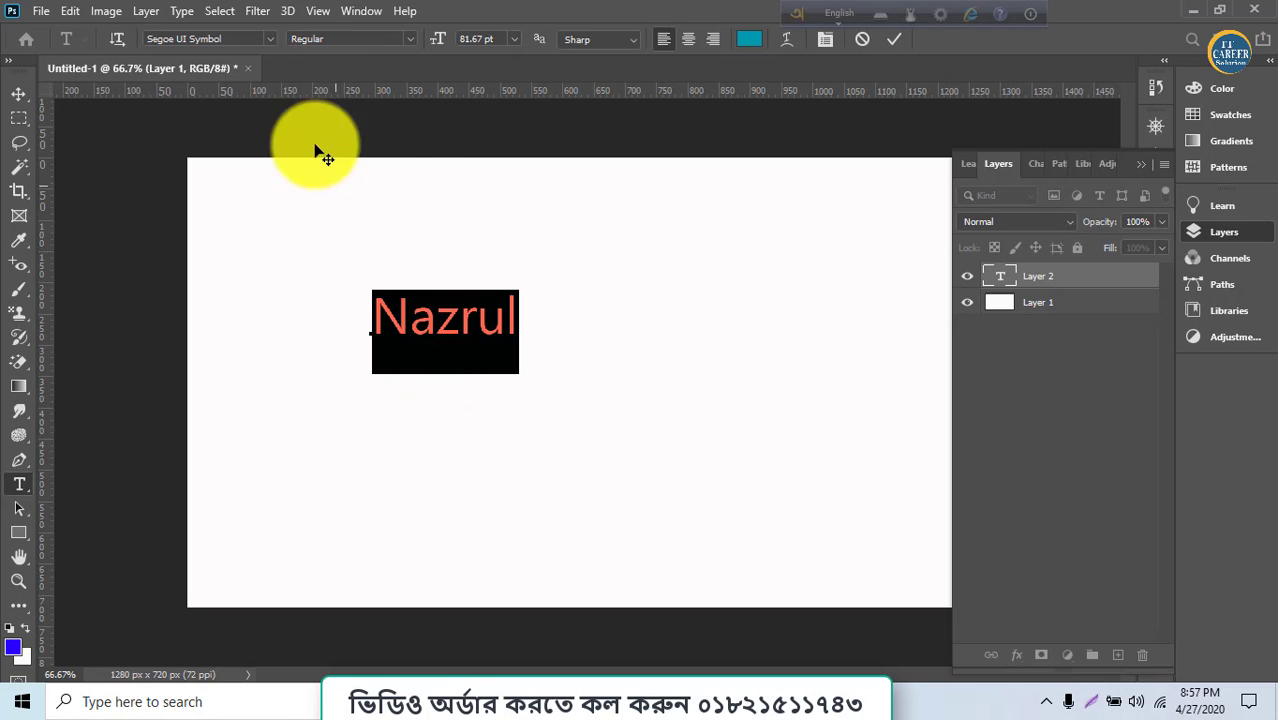
left_click(268, 38)
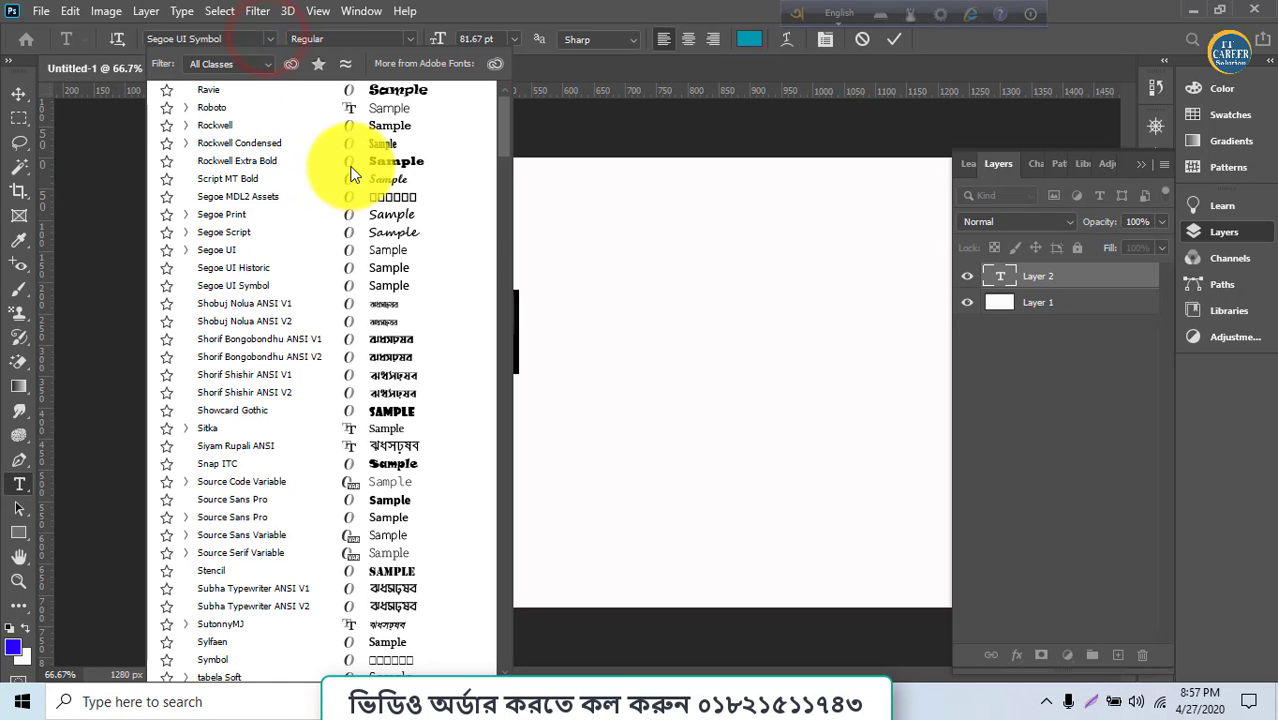
left_click(349, 165)
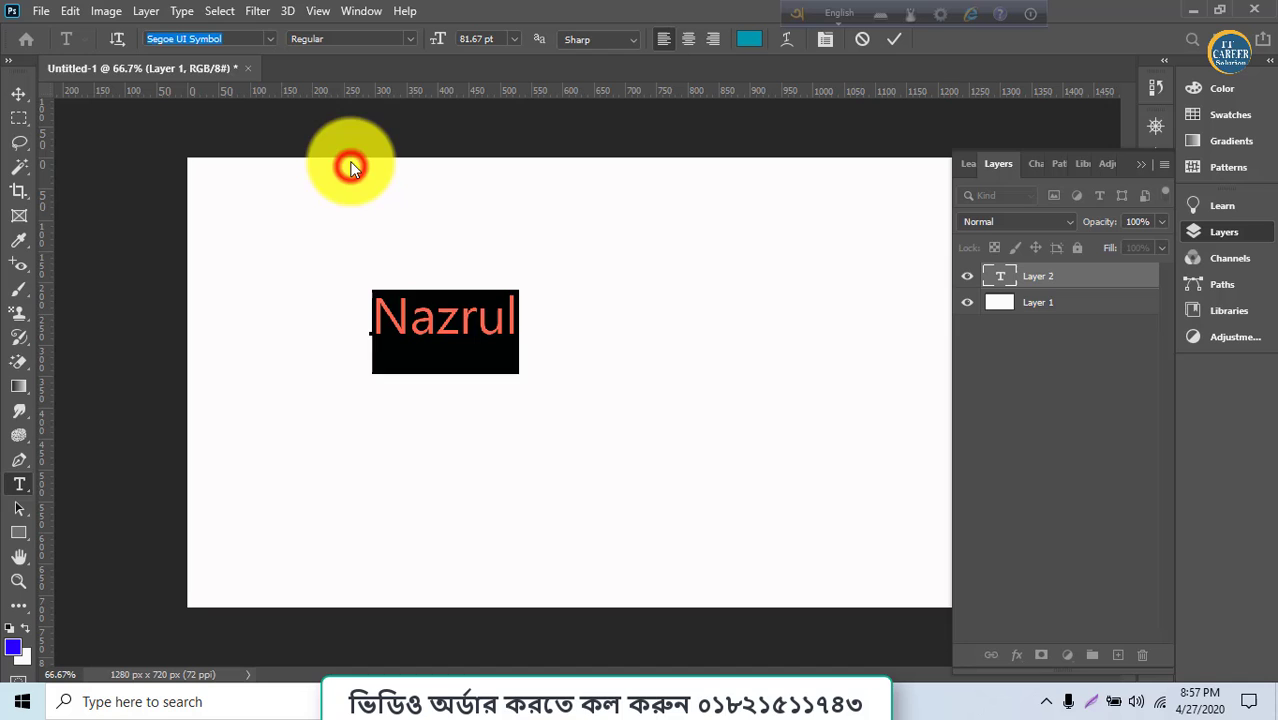
left_click(272, 38)
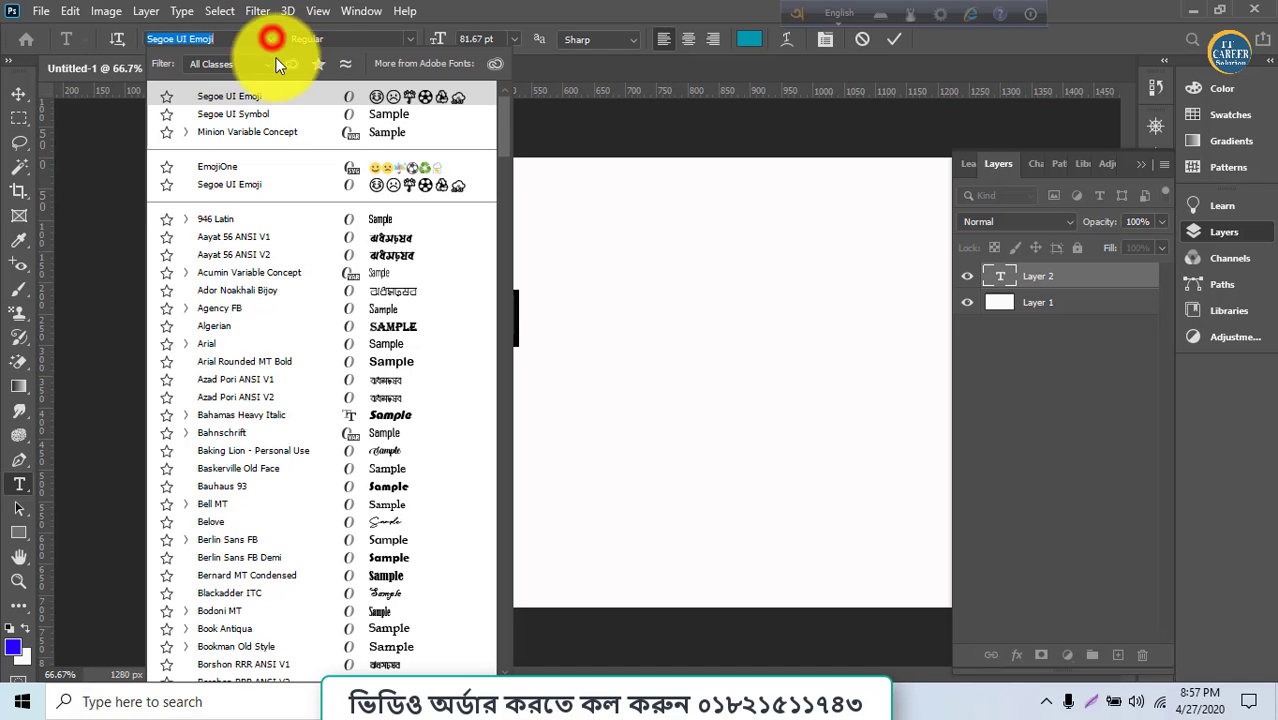
left_click(362, 364)
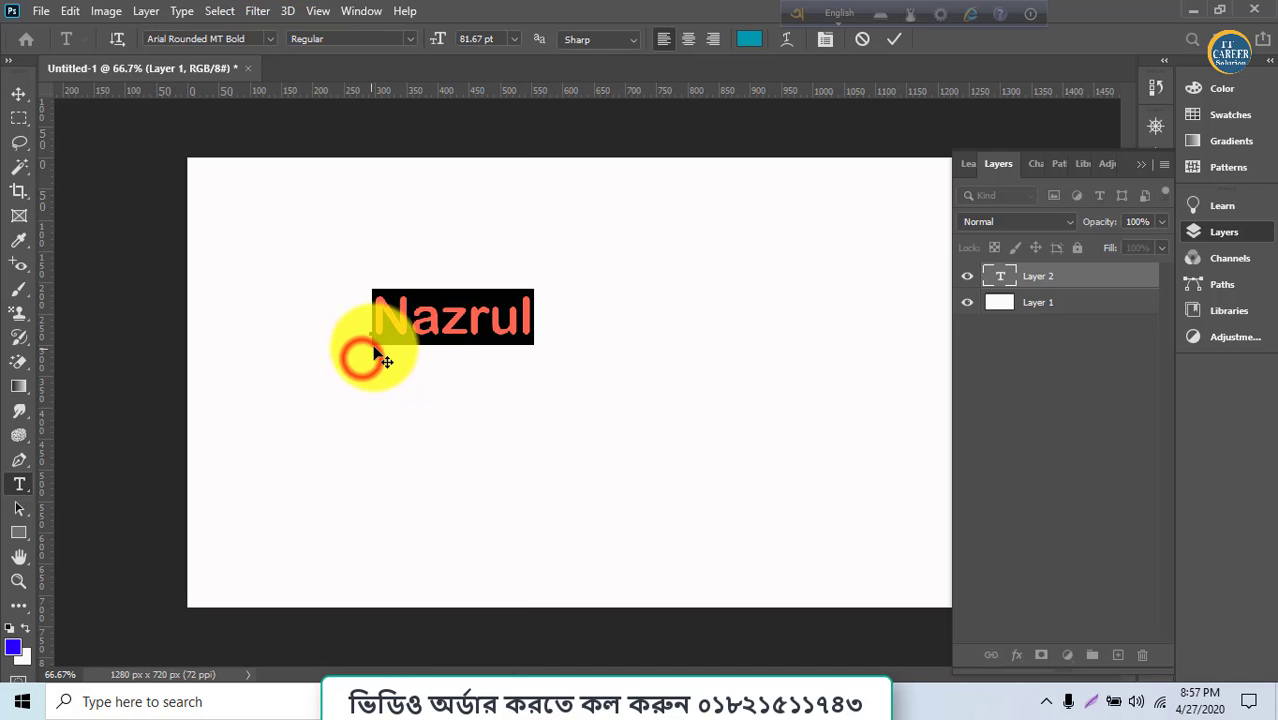
left_click(406, 40)
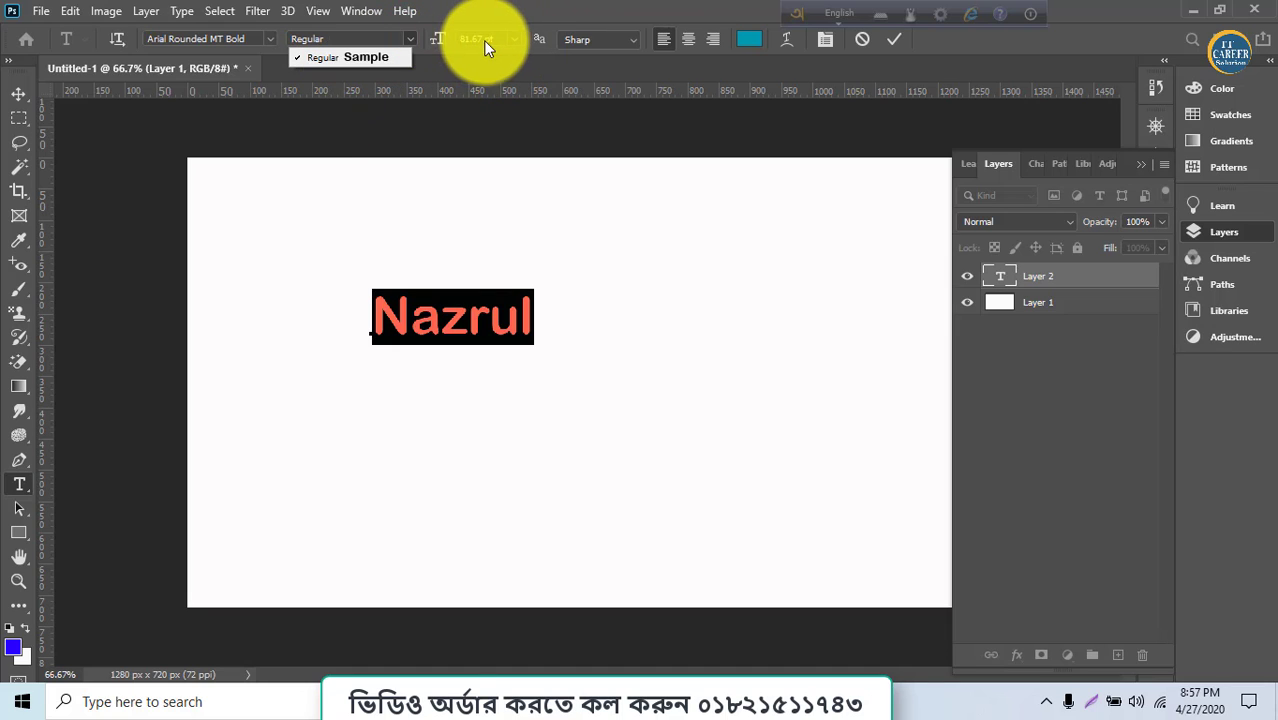
left_click(510, 40)
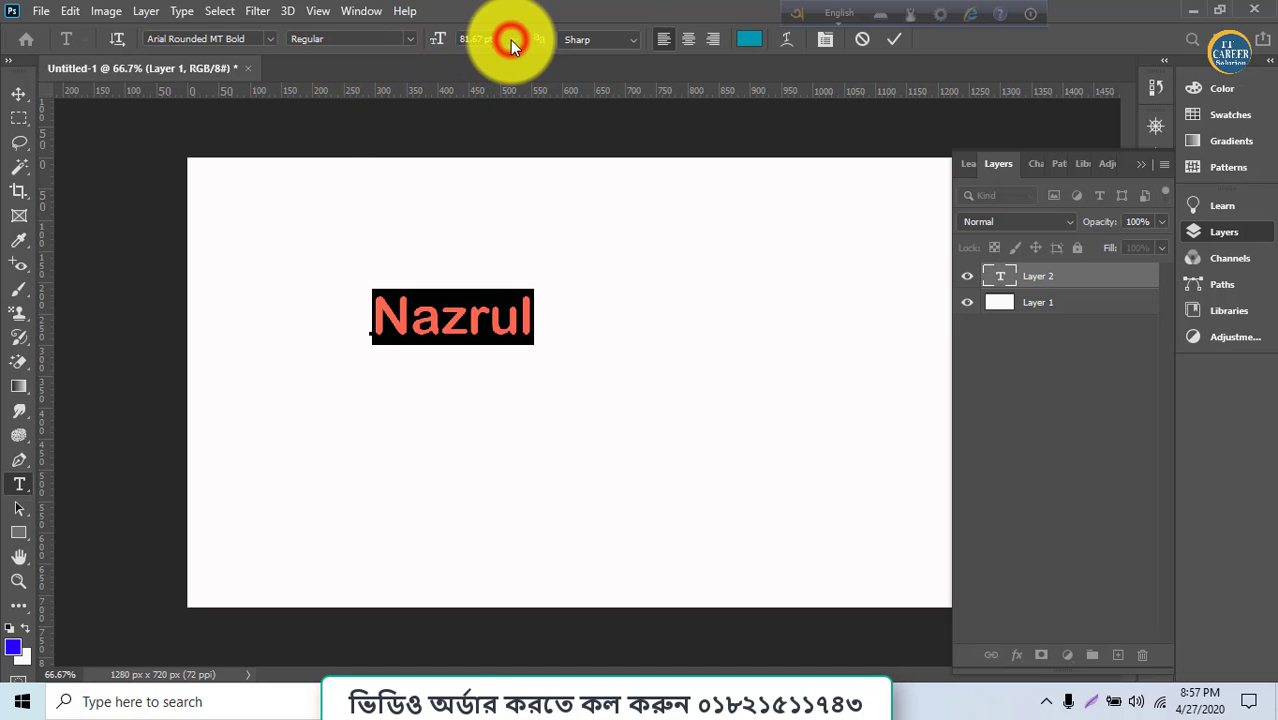
- Change the text size to 102 pt, after first trying the 72 pt preset
left_click(511, 39)
left_click(494, 272)
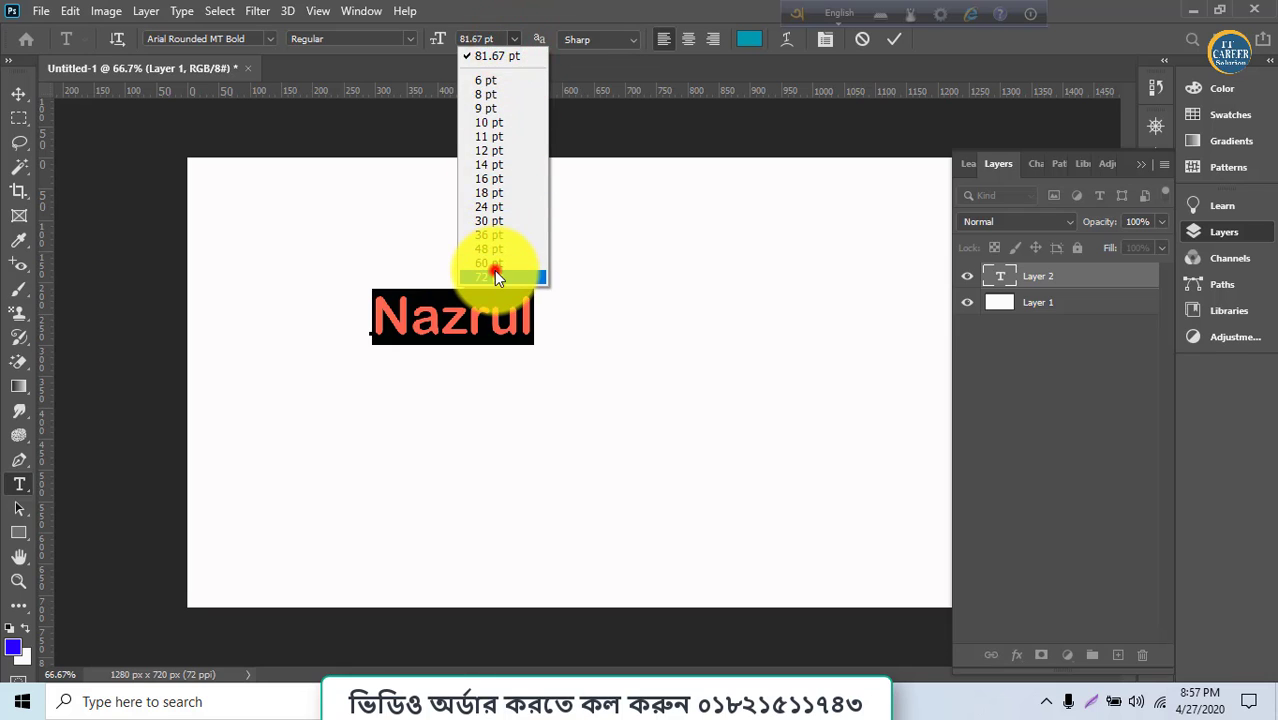
left_click(466, 36)
type("100")
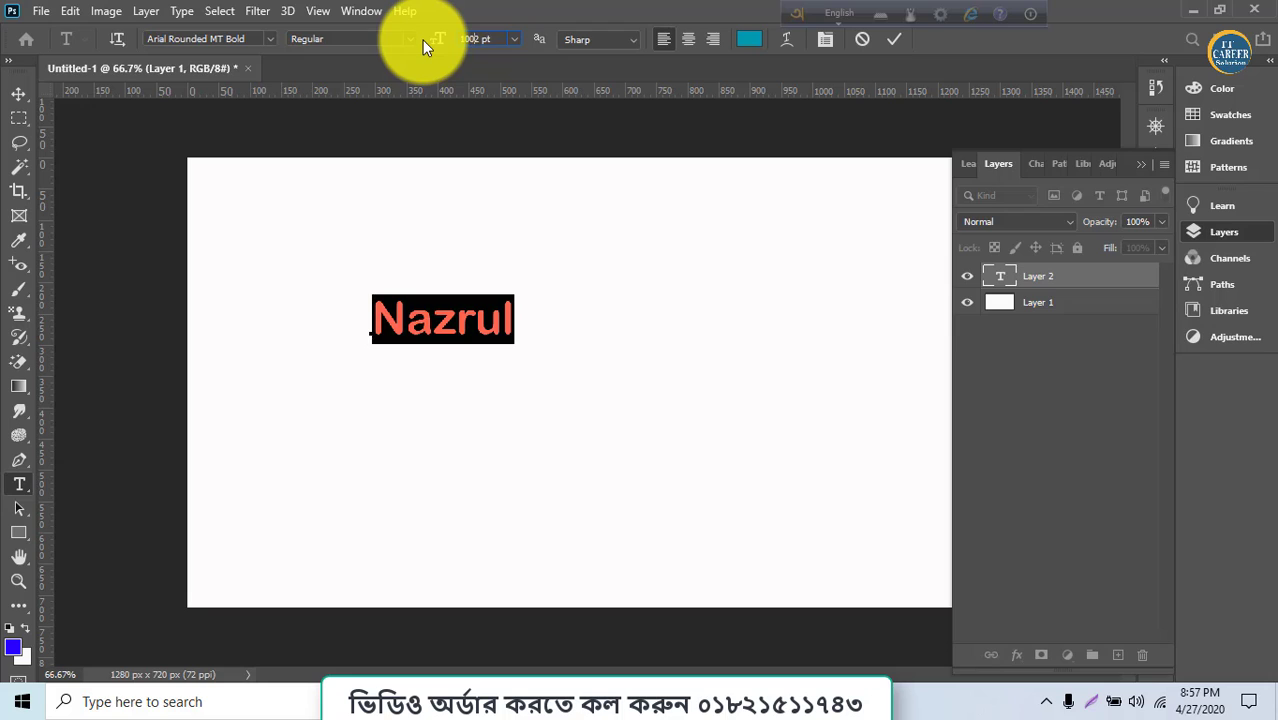
key("BackSpace")
key("Return")
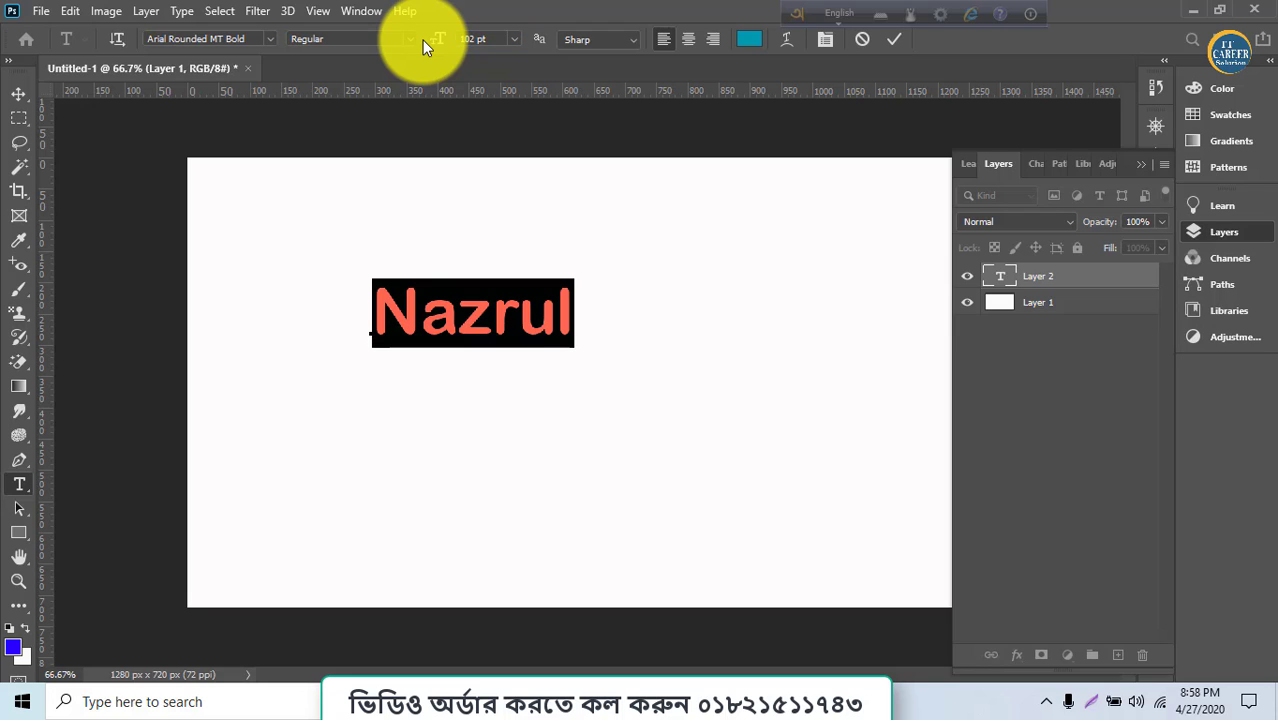
- Try Crisp and Sharp anti-aliasing and each alignment, ending on Sharp and left-aligned
left_click(606, 38)
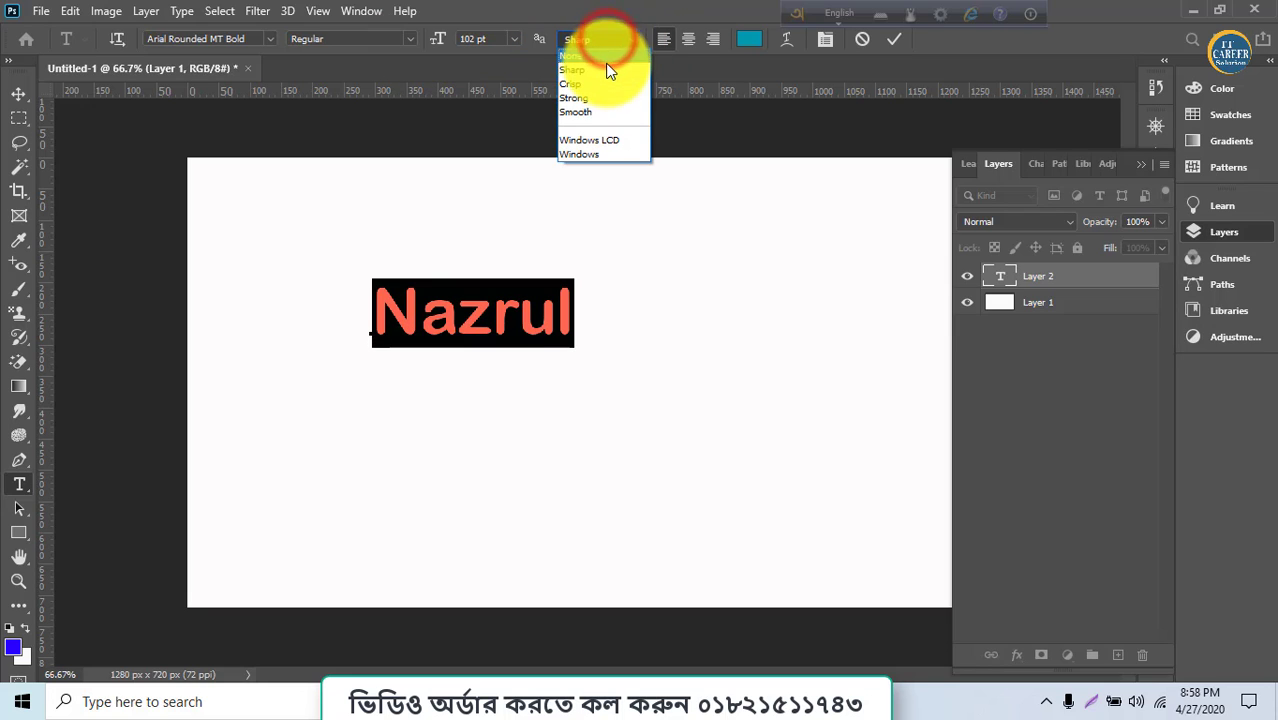
left_click(596, 72)
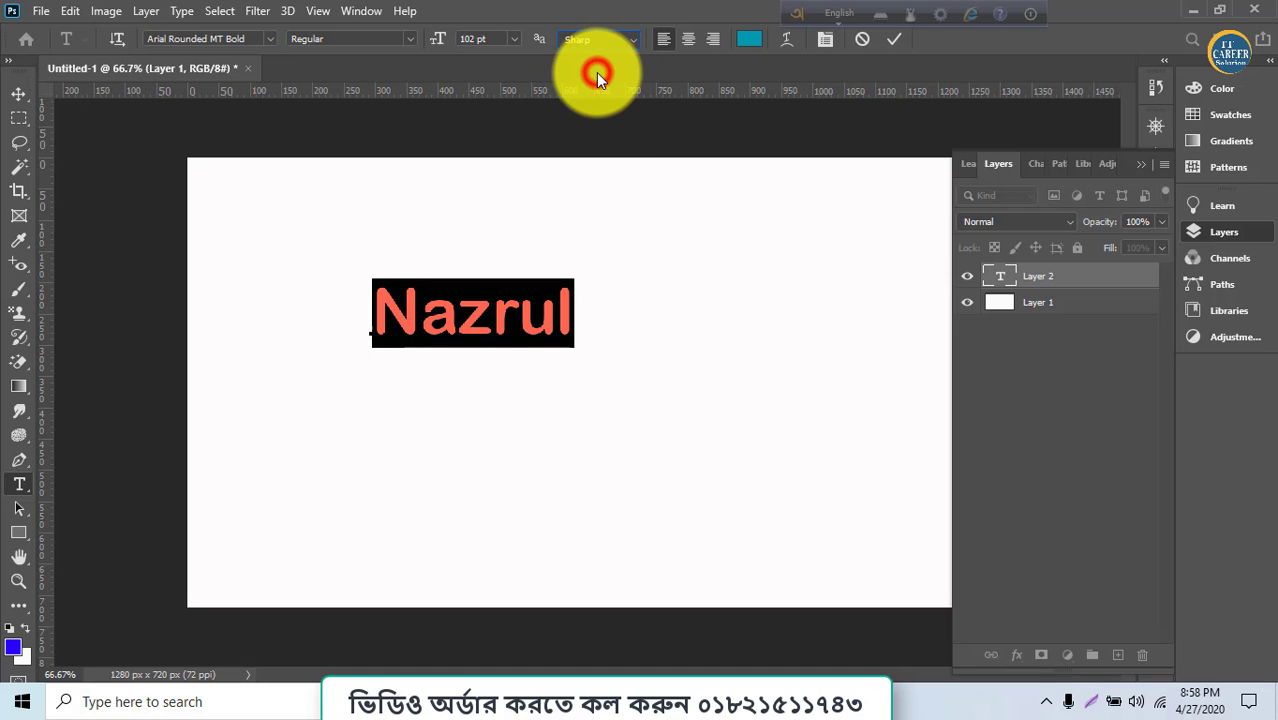
left_click(614, 42)
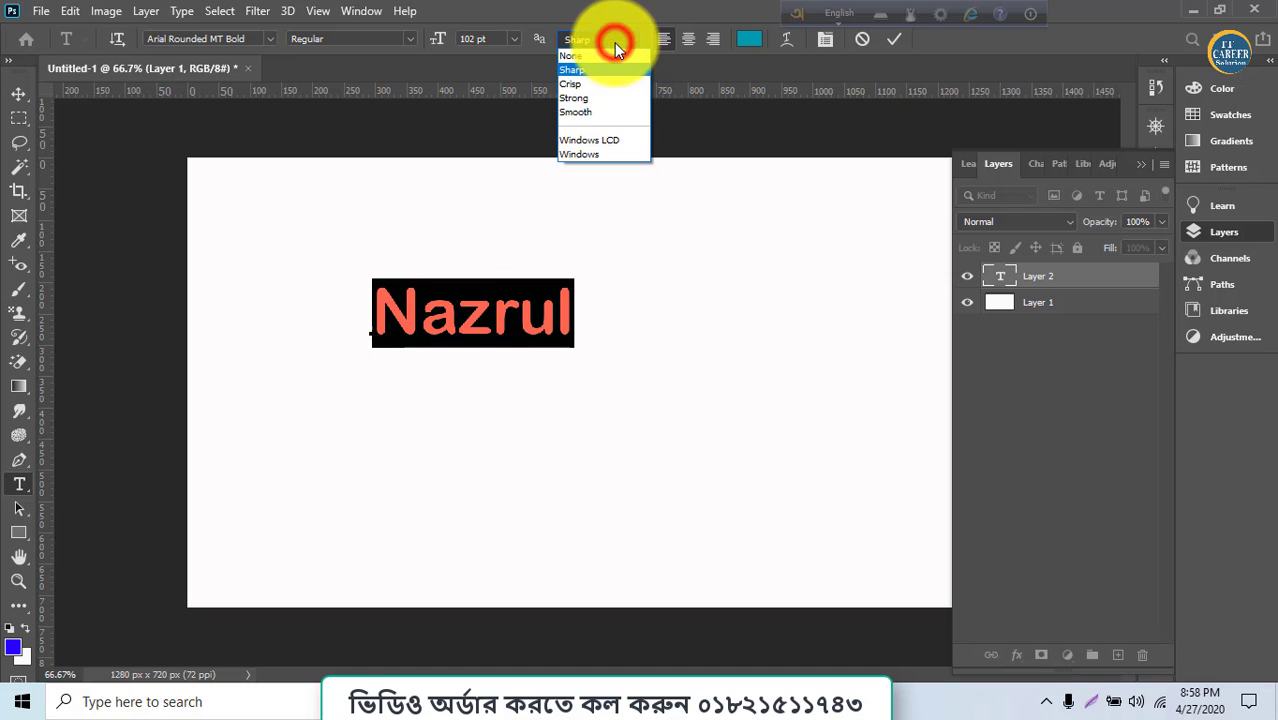
left_click(605, 90)
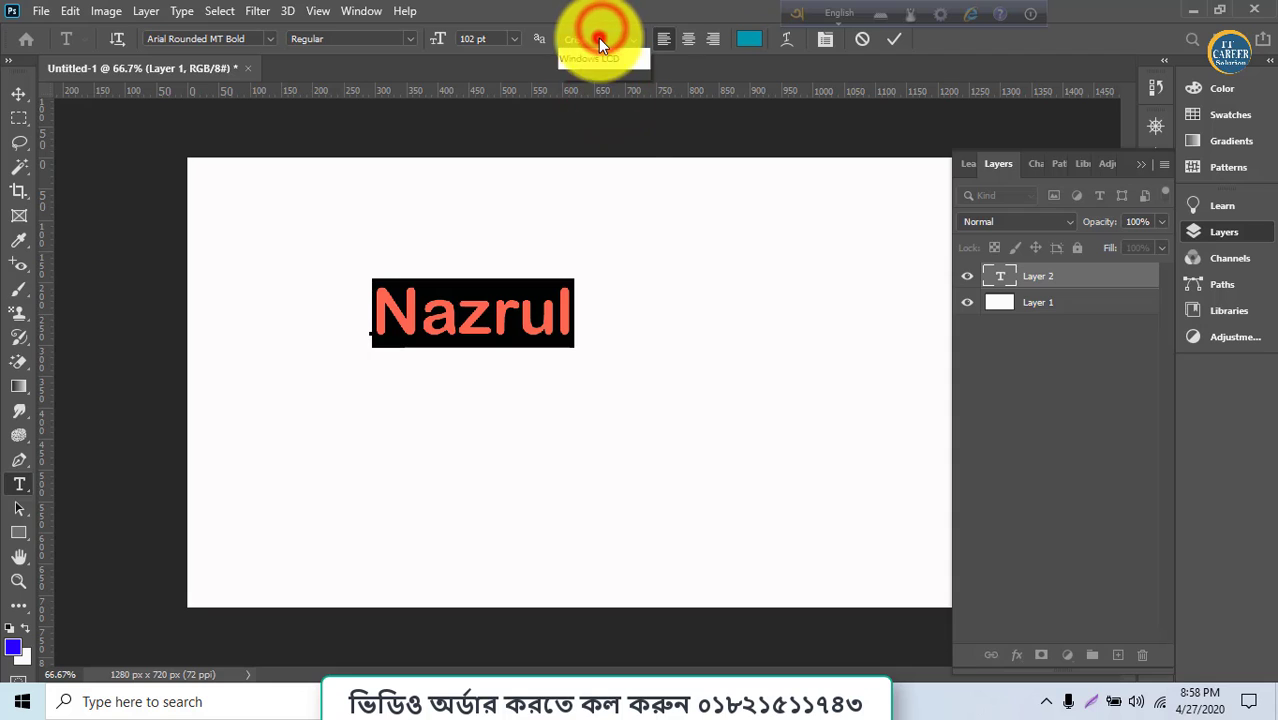
left_click(598, 38)
left_click(593, 64)
left_click(687, 38)
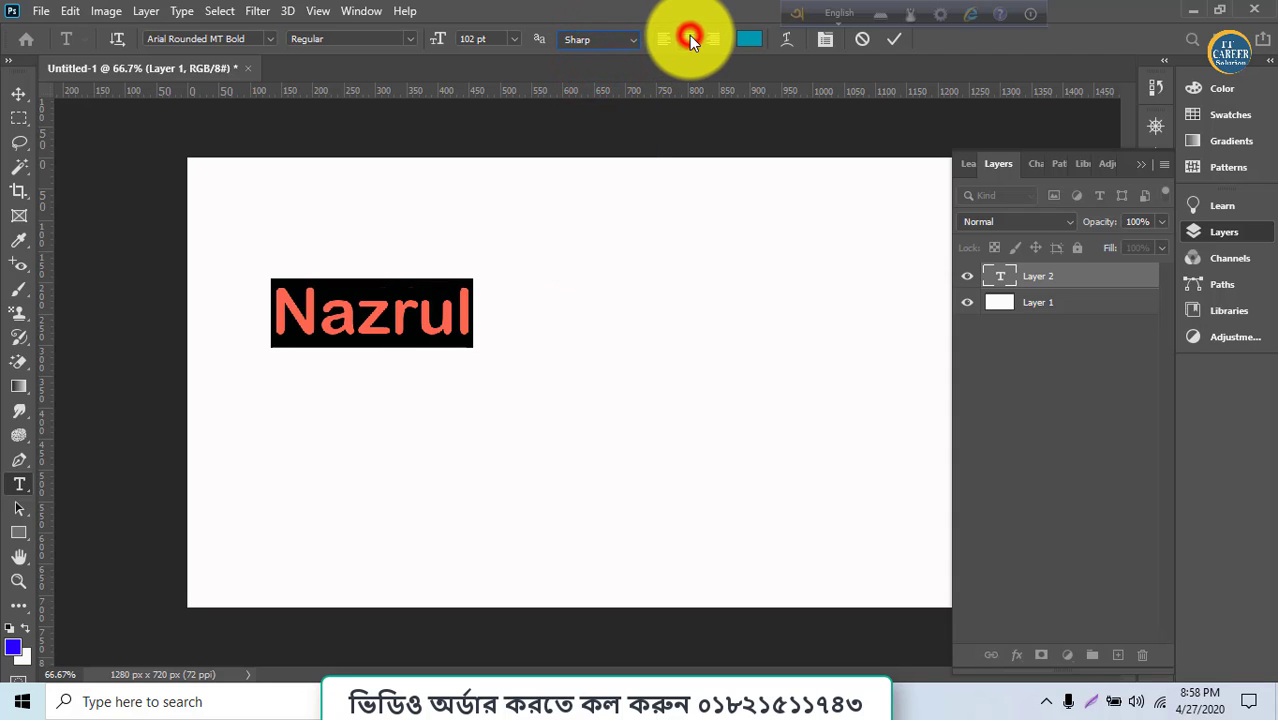
left_click(704, 38)
left_click(688, 38)
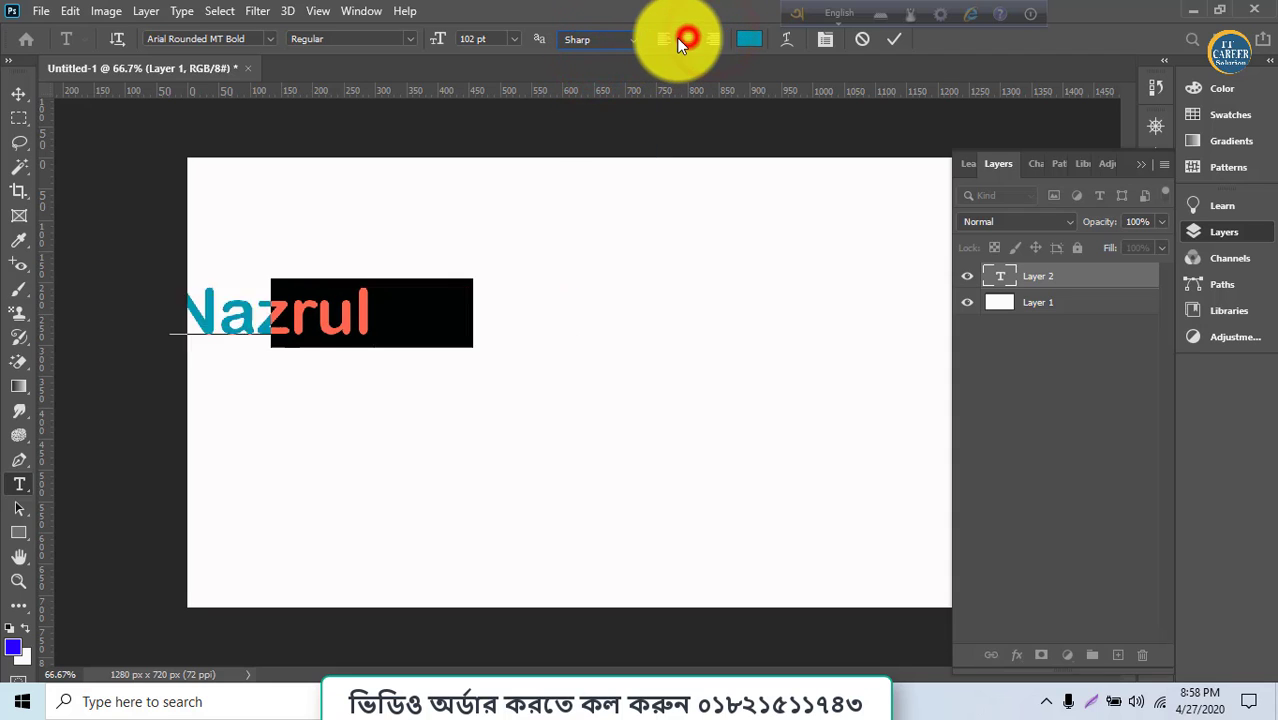
left_click(663, 38)
- Colour the name text bright red (ff0101) and bring up the Warp Text options
left_click(744, 42)
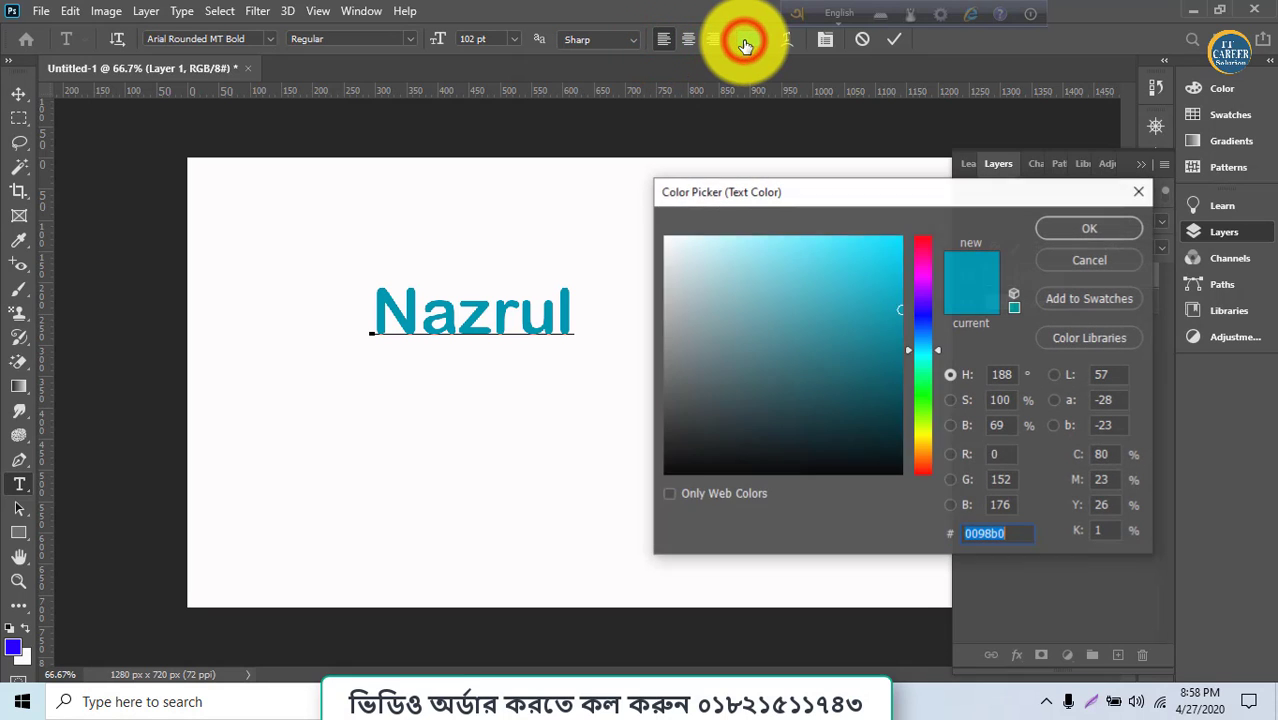
mouse_move(773, 314)
left_mouse_down()
mouse_move(872, 287)
mouse_move(919, 229)
mouse_move(895, 257)
mouse_move(902, 234)
left_mouse_up()
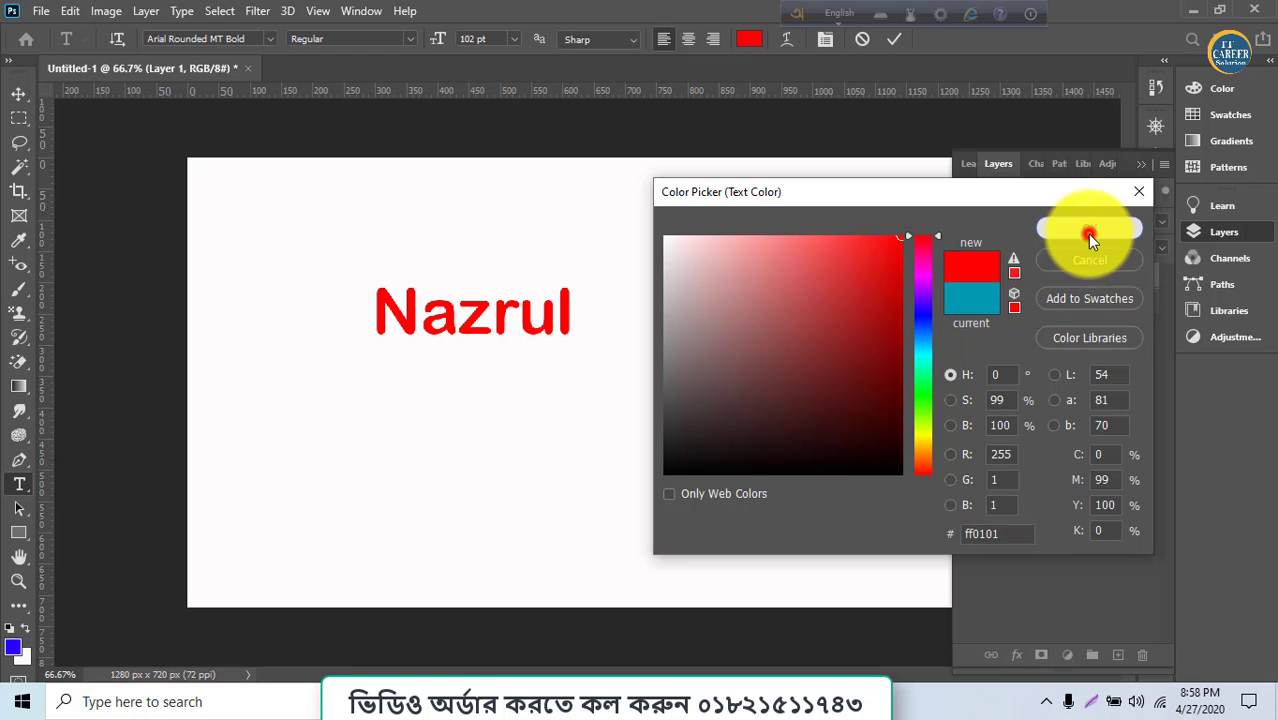
left_click(1088, 232)
left_click(791, 39)
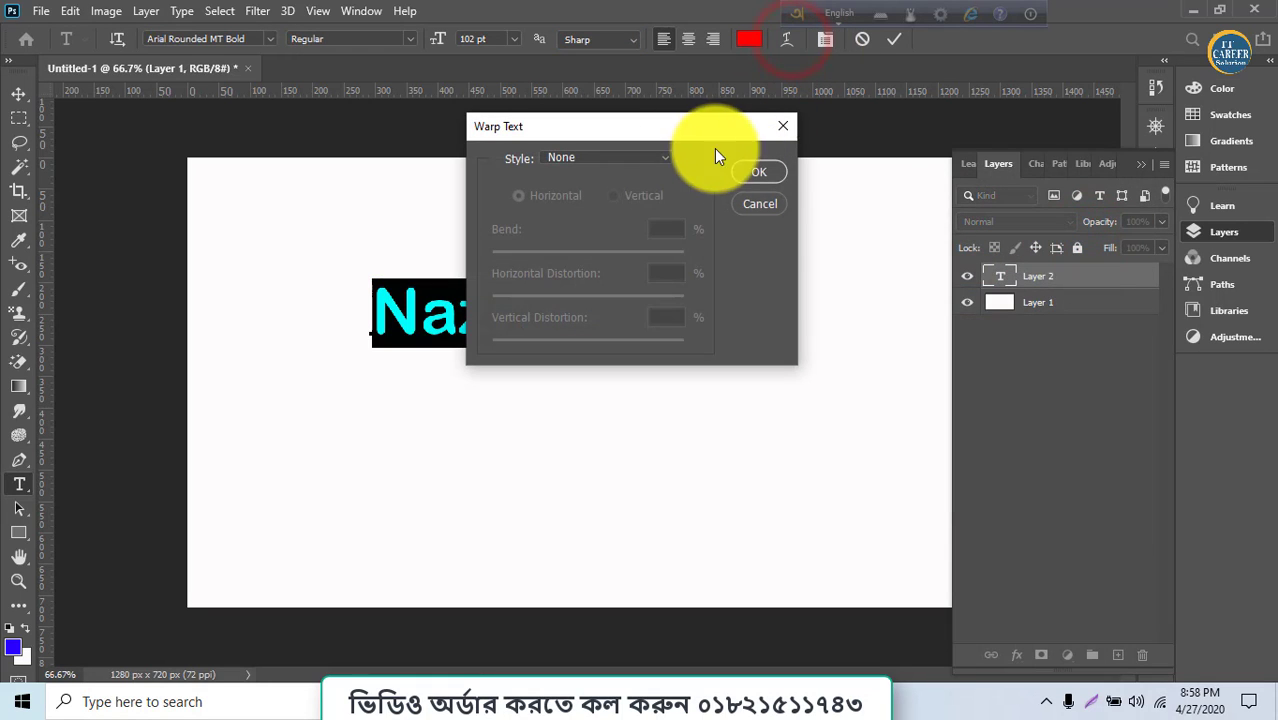
- Reopen the Warp Text dialog and drag it clear of the text
left_click(636, 161)
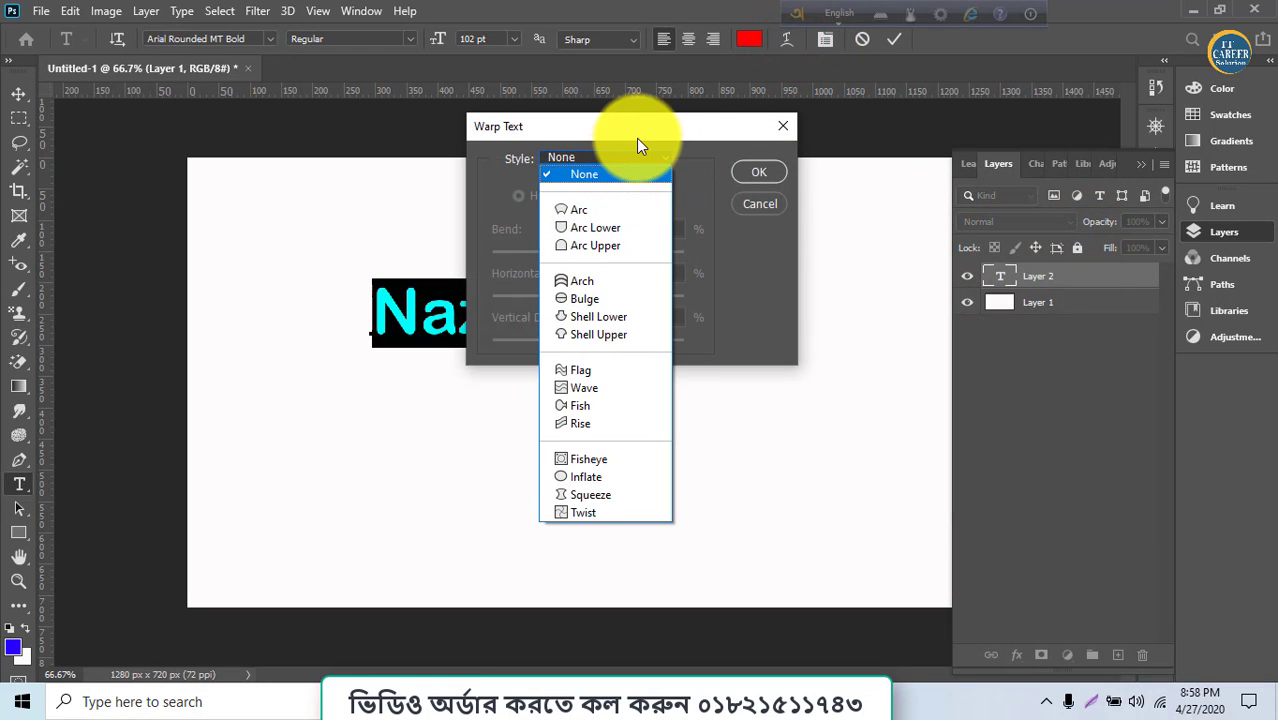
left_click(642, 128)
left_click(760, 204)
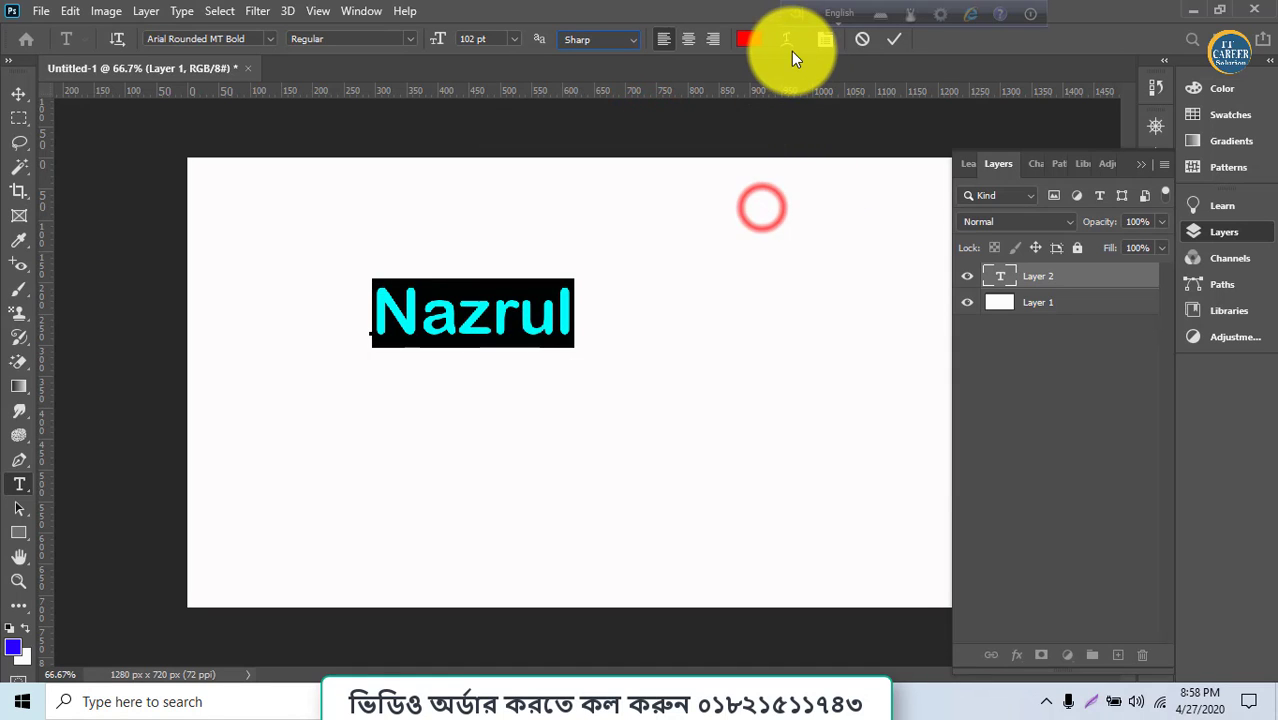
left_click(786, 41)
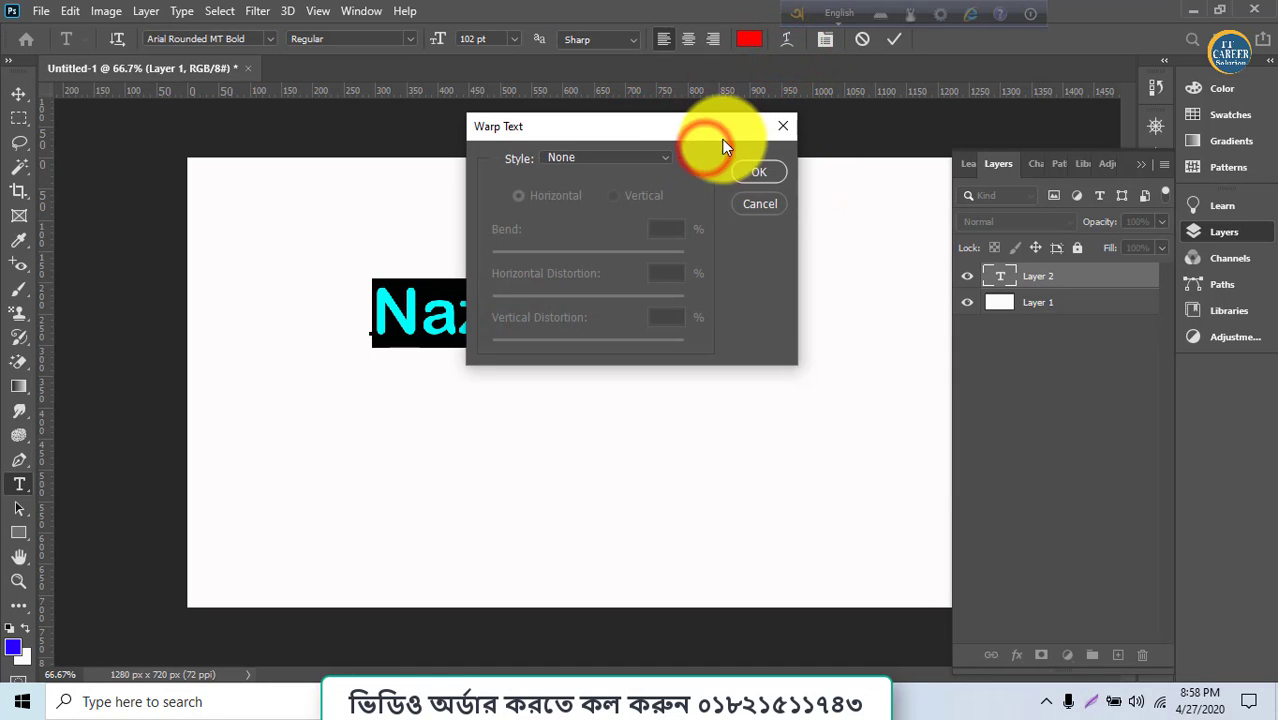
left_click_drag(695, 125, 898, 262)
- Try the Arc warp at +100 bend with adjusted horizontal and vertical distortion
left_click(848, 279)
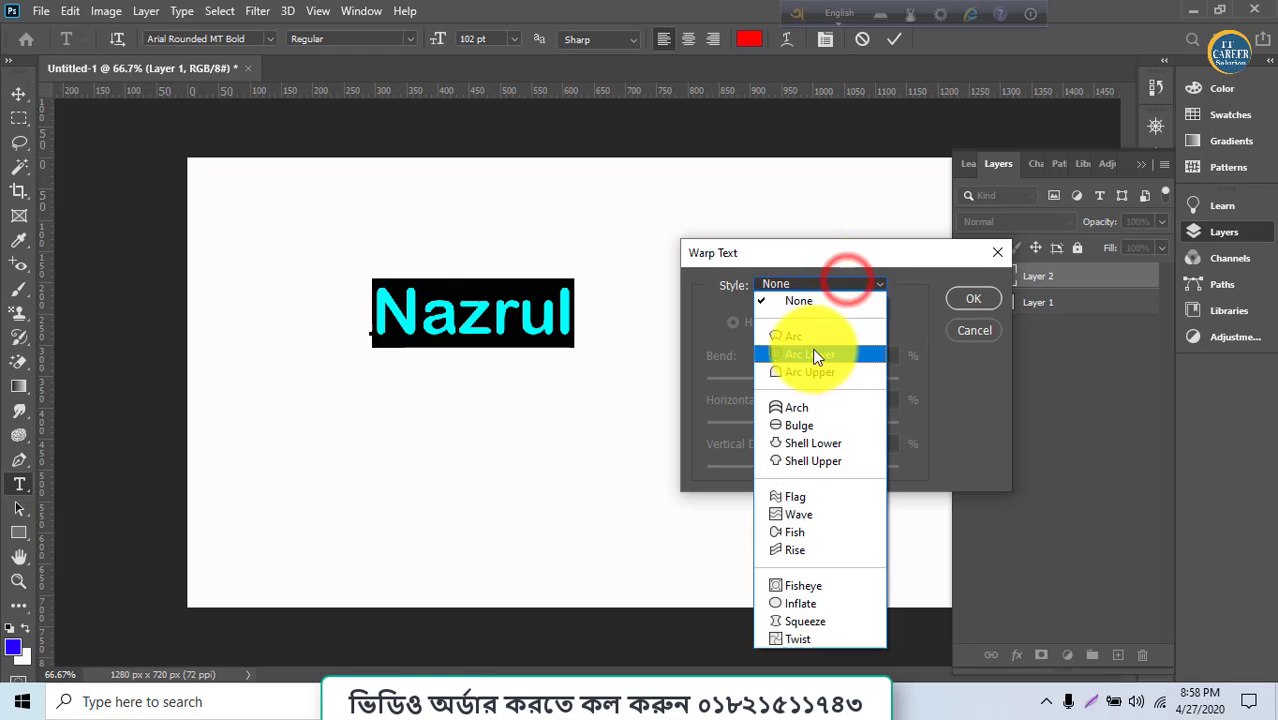
left_click(807, 342)
left_click_drag(818, 381, 765, 383)
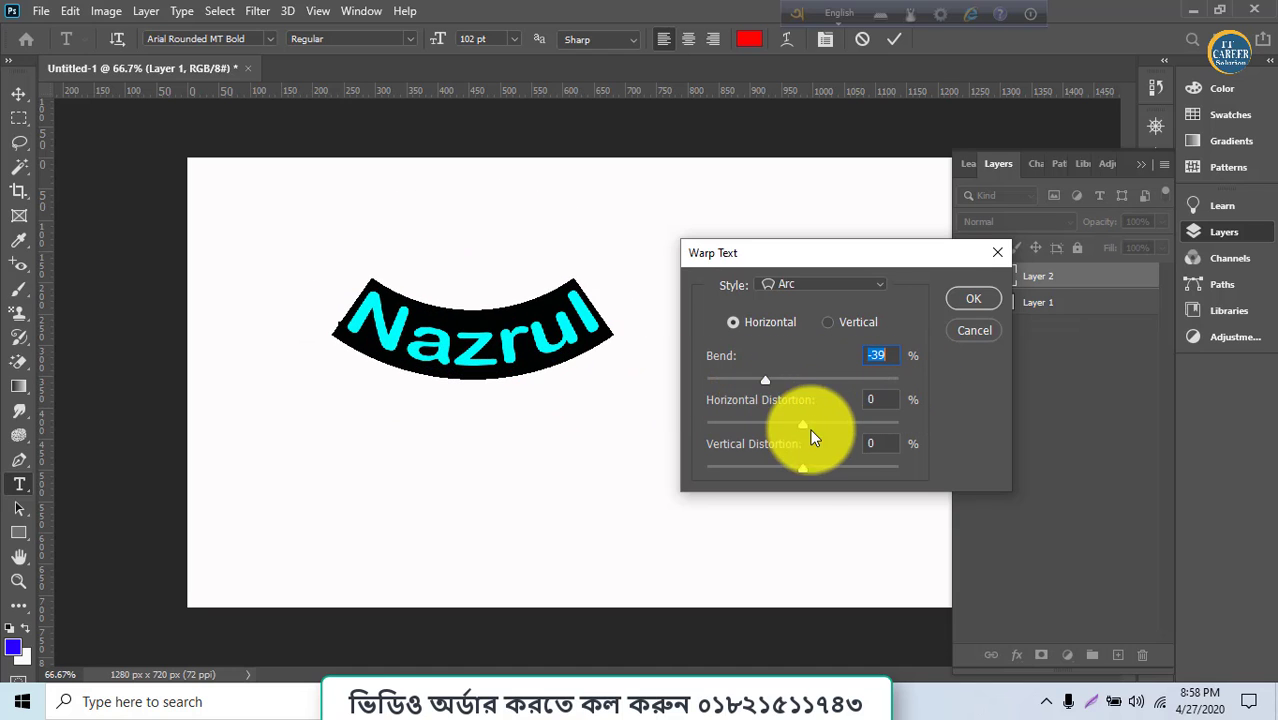
mouse_move(802, 424)
left_mouse_down()
mouse_move(697, 414)
mouse_move(811, 427)
mouse_move(795, 424)
left_mouse_up()
mouse_move(818, 467)
left_mouse_down()
mouse_move(875, 466)
mouse_move(783, 468)
mouse_move(805, 466)
left_mouse_up()
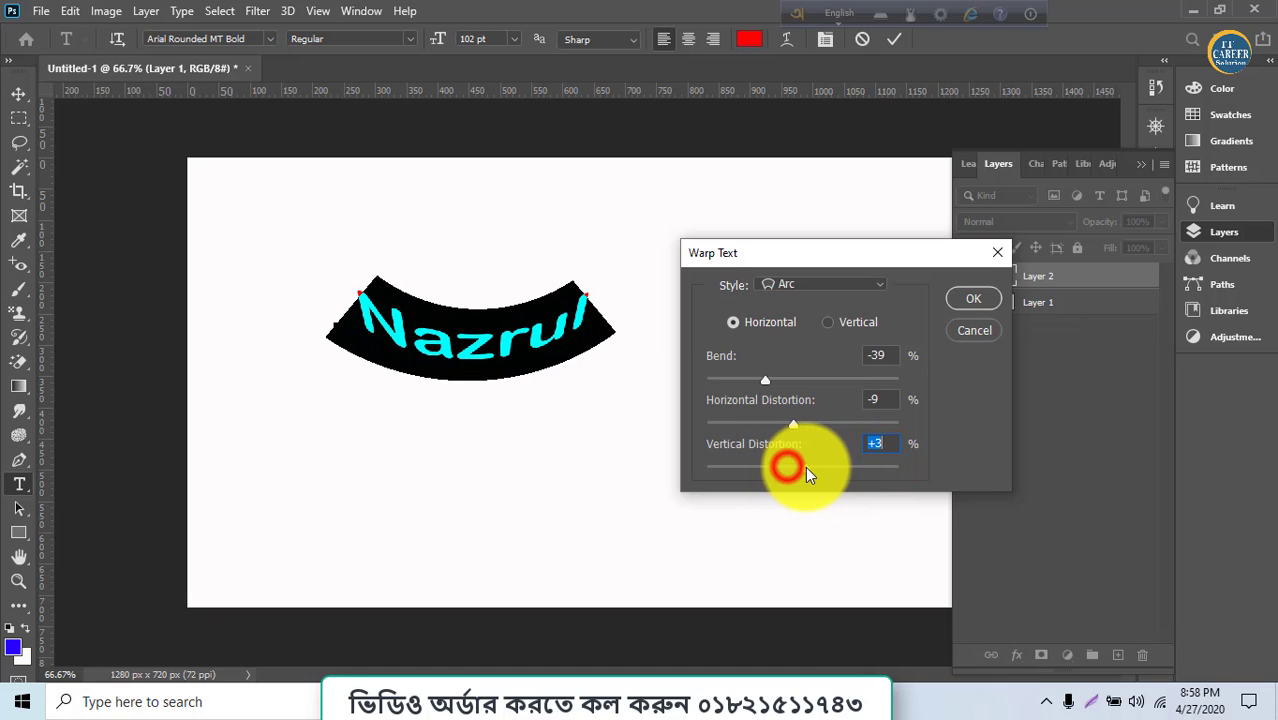
- Switch to Arc Lower, then reverse its bend so the text arcs upward
left_click(807, 288)
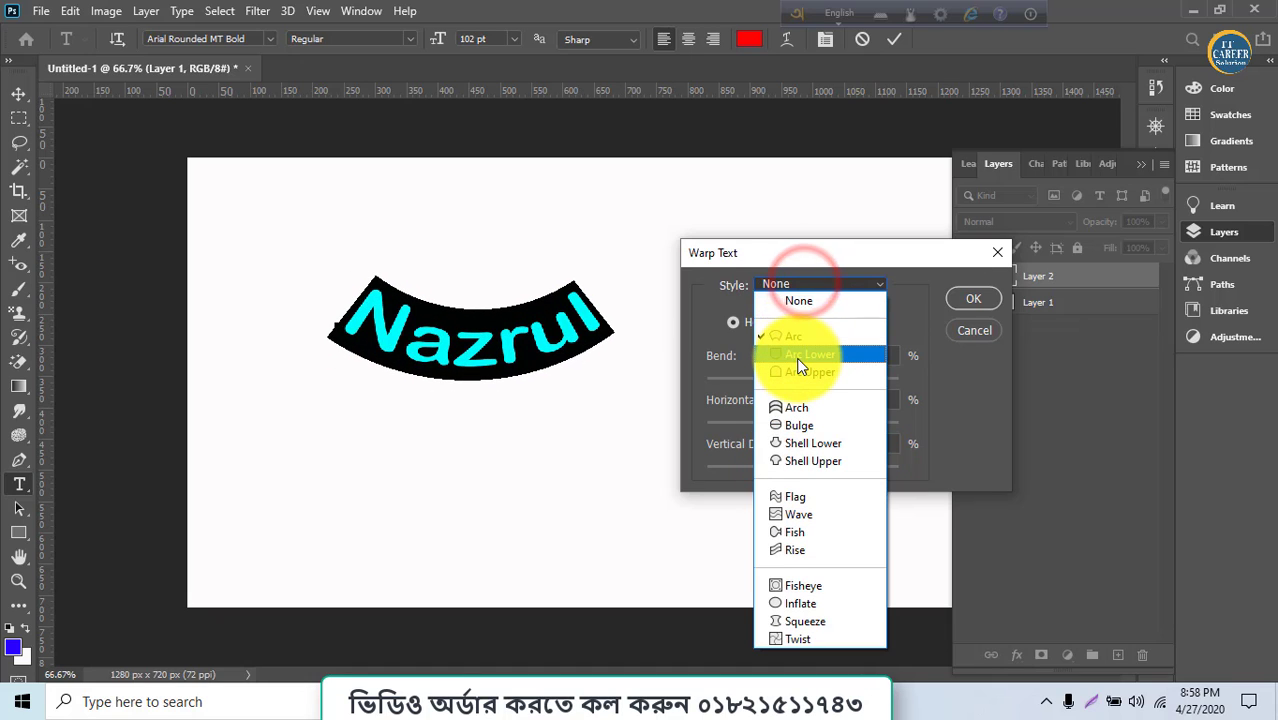
left_click(798, 362)
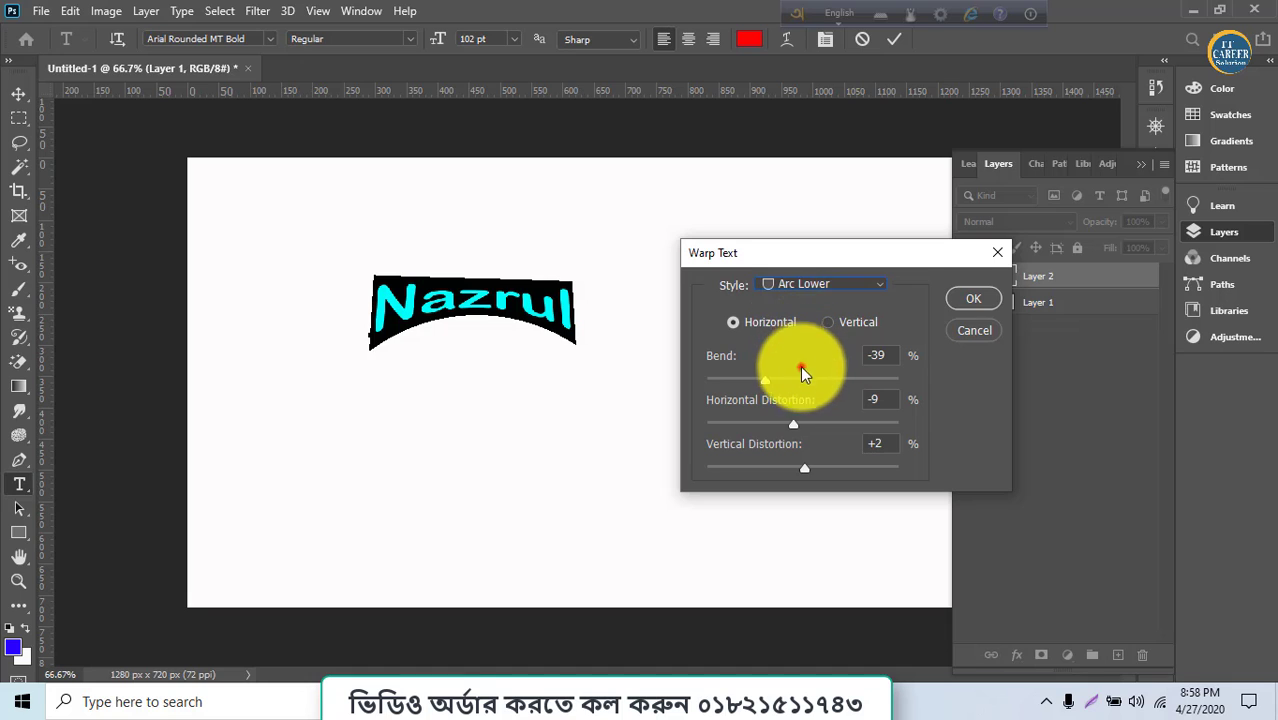
left_click_drag(800, 378, 866, 387)
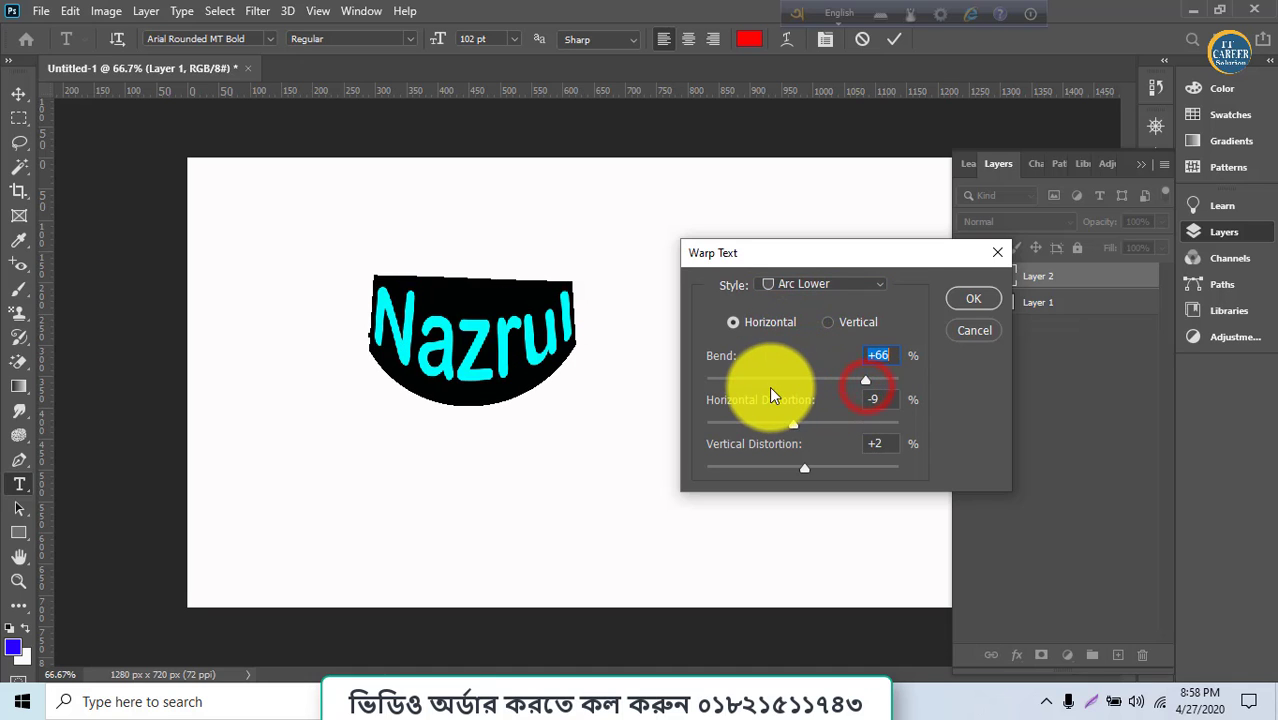
mouse_move(788, 376)
left_mouse_down()
mouse_move(739, 378)
mouse_move(844, 388)
mouse_move(785, 379)
left_mouse_up()
- Try Arch at -18 bend, toggling vertical and back, then Shell Lower at +40
left_click(815, 284)
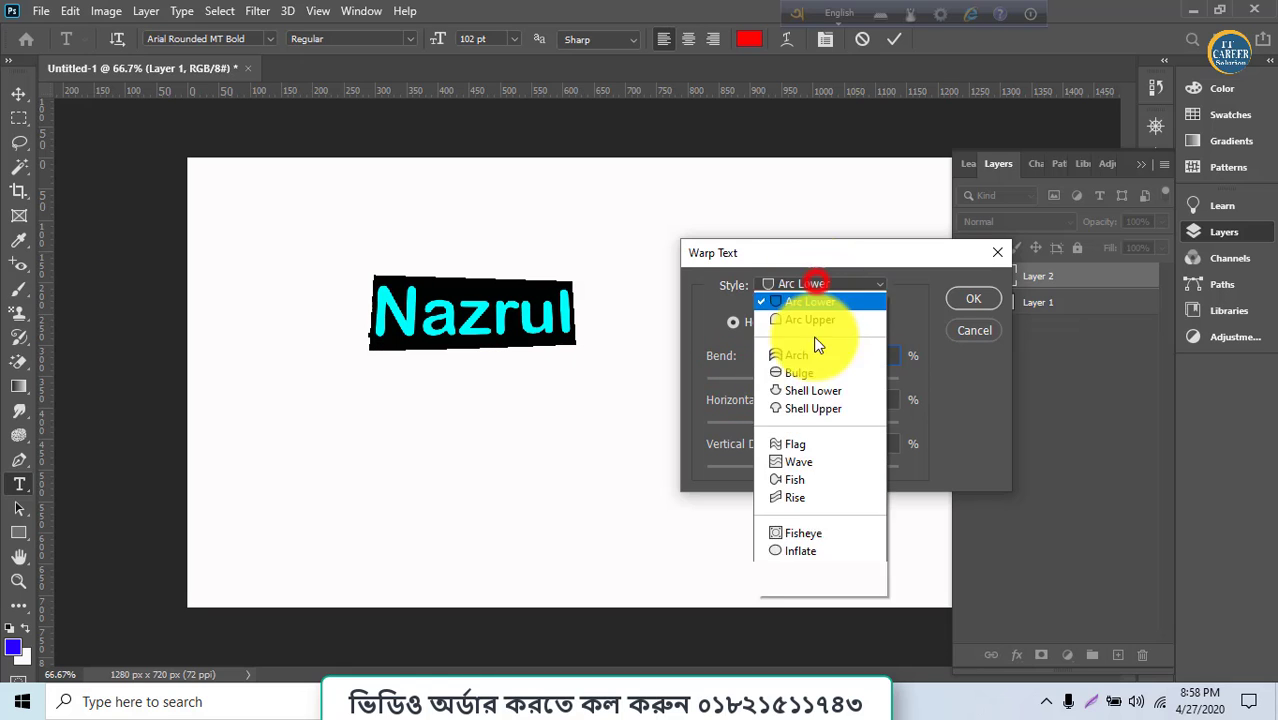
left_click(794, 408)
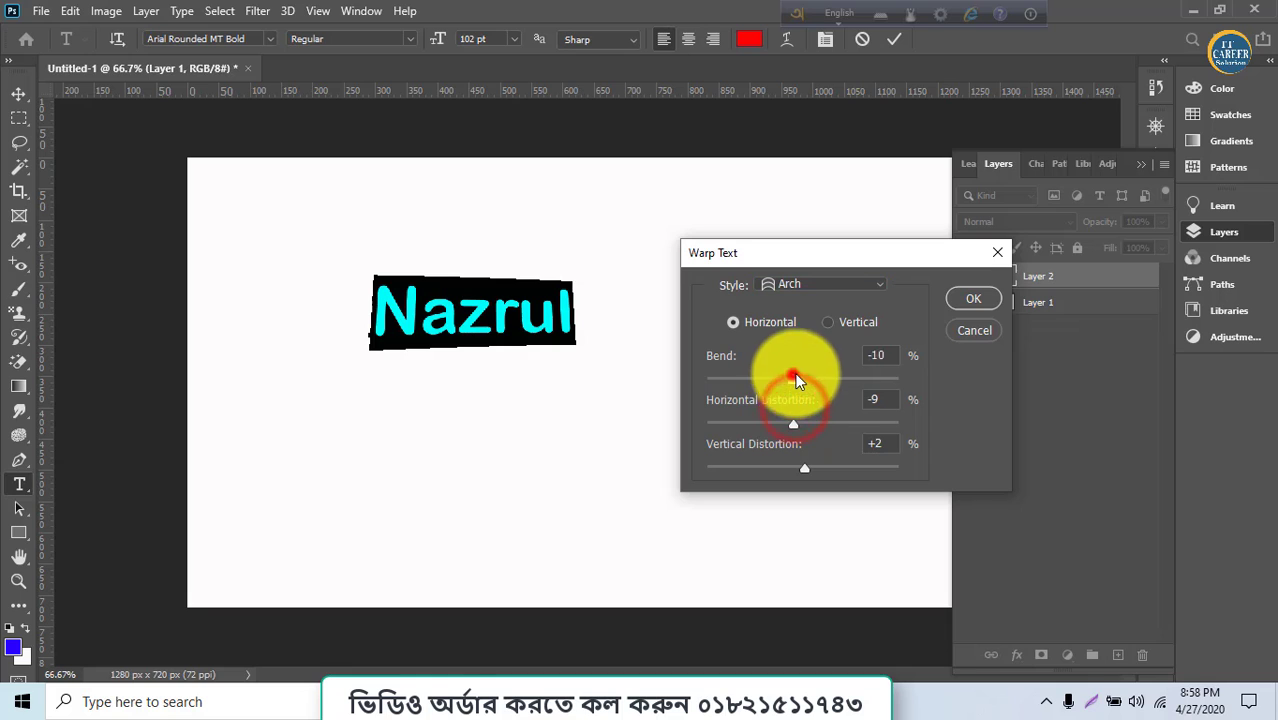
mouse_move(797, 380)
left_mouse_down()
mouse_move(868, 373)
mouse_move(786, 398)
left_mouse_up()
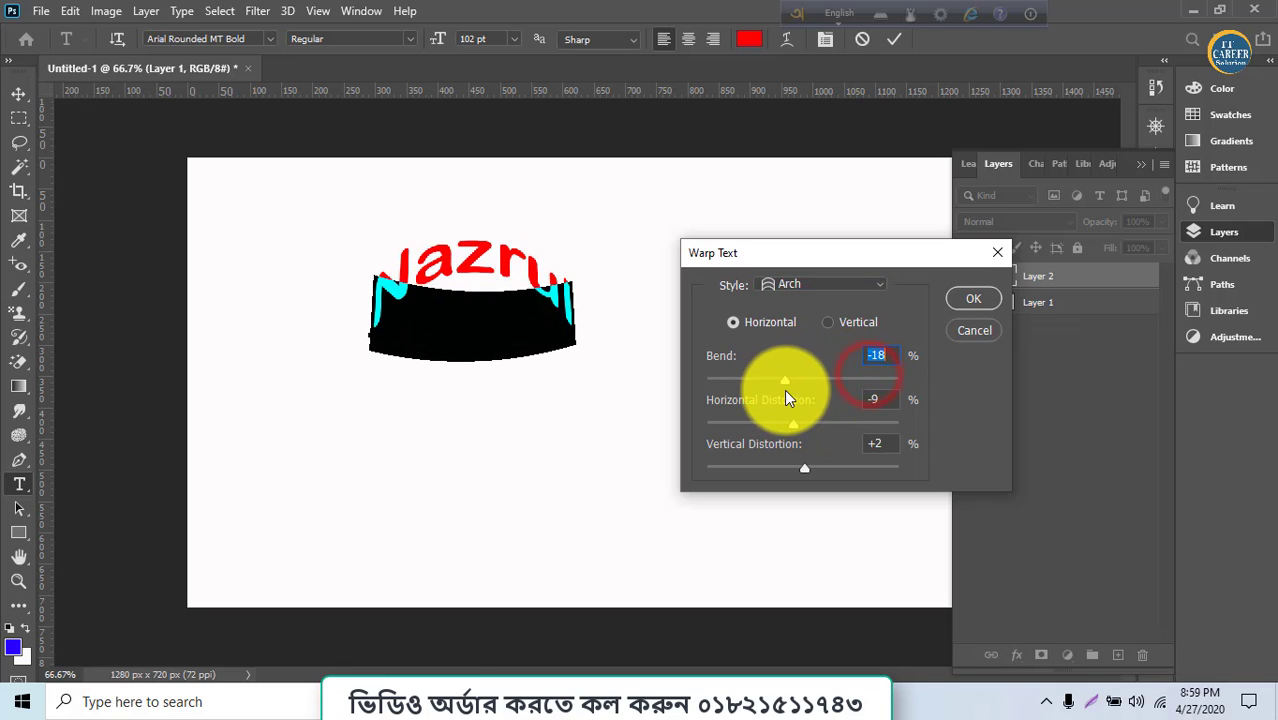
left_click(848, 331)
left_click(769, 322)
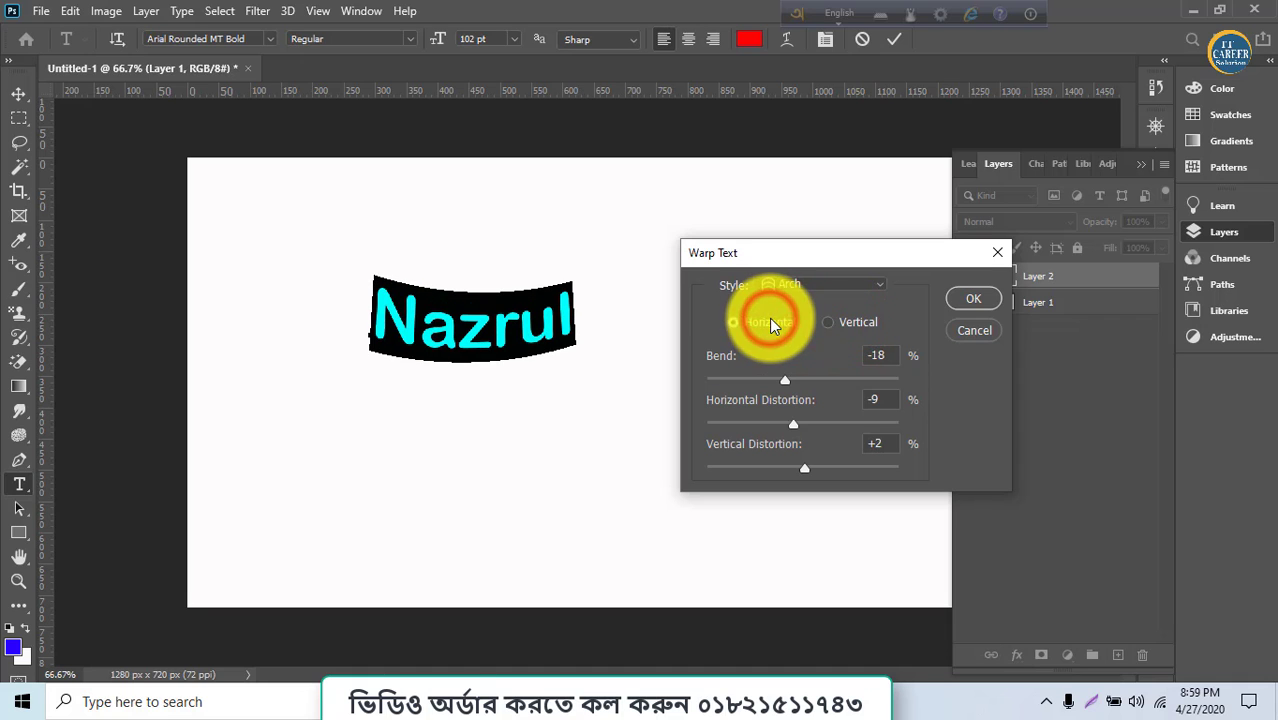
left_click(806, 286)
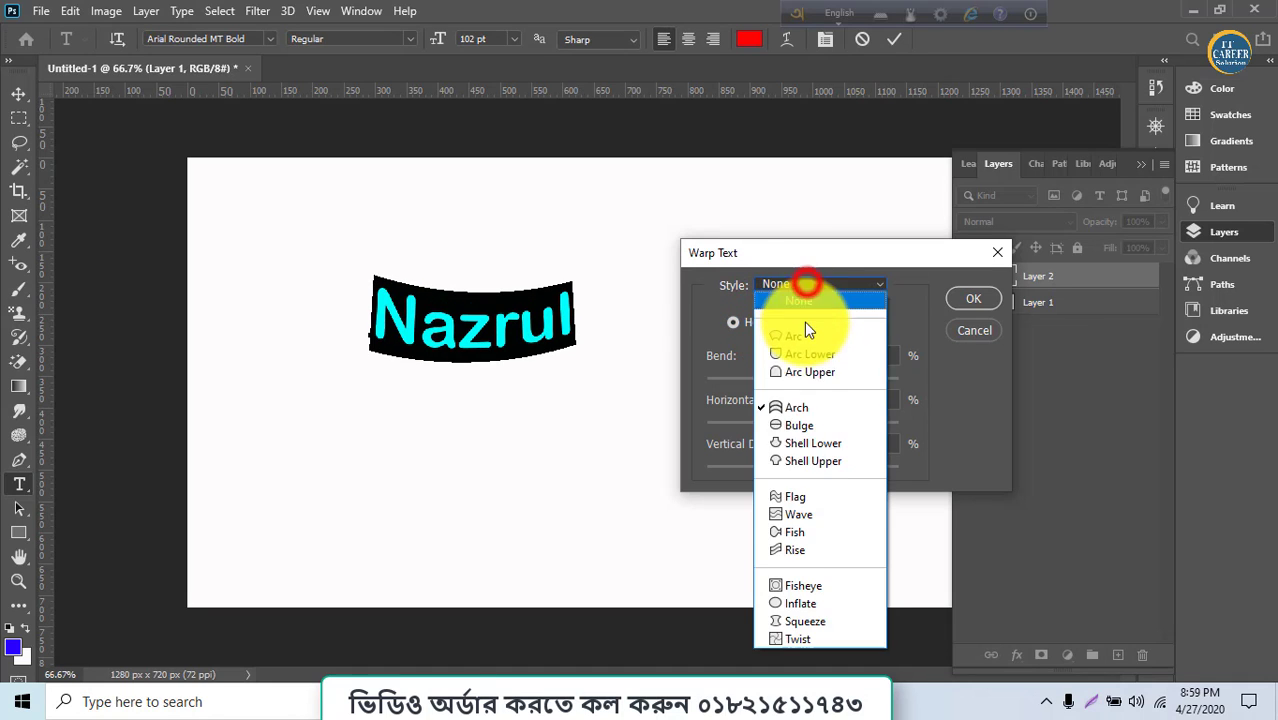
left_click(807, 442)
left_click_drag(814, 382, 840, 384)
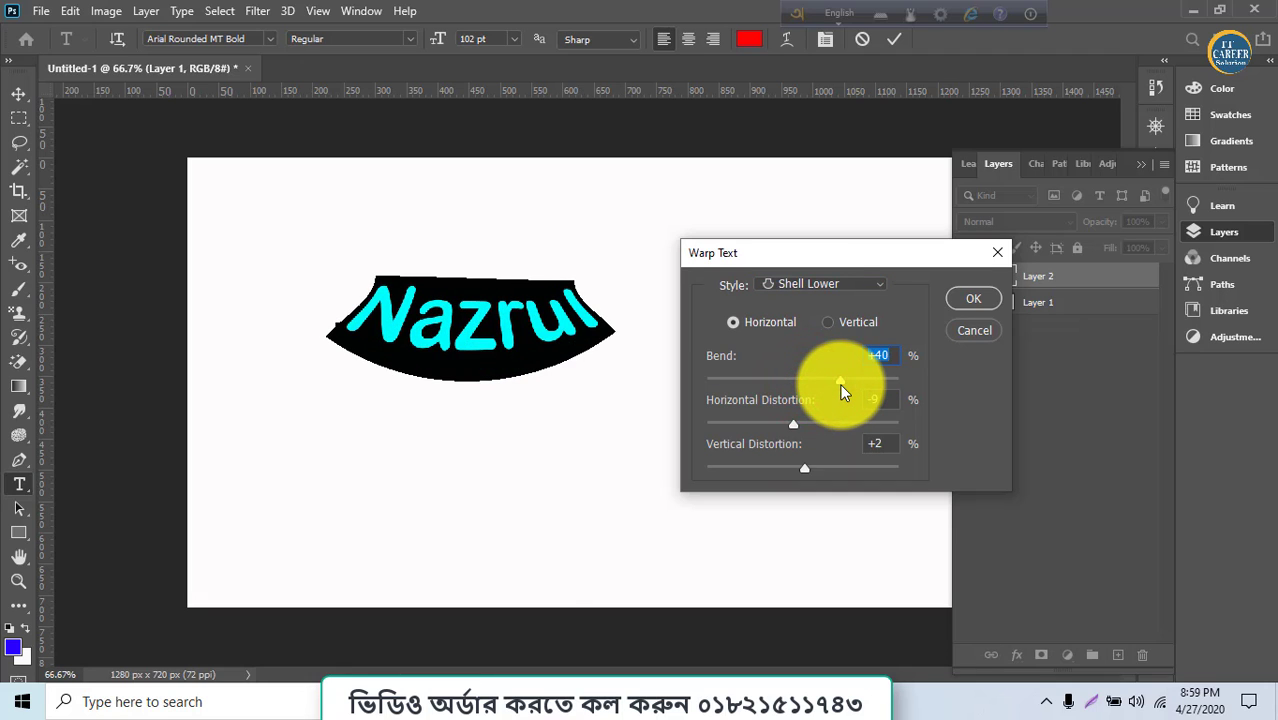
- Choose the Flag warp, bending to +95 first, then settling on +64
left_click(826, 285)
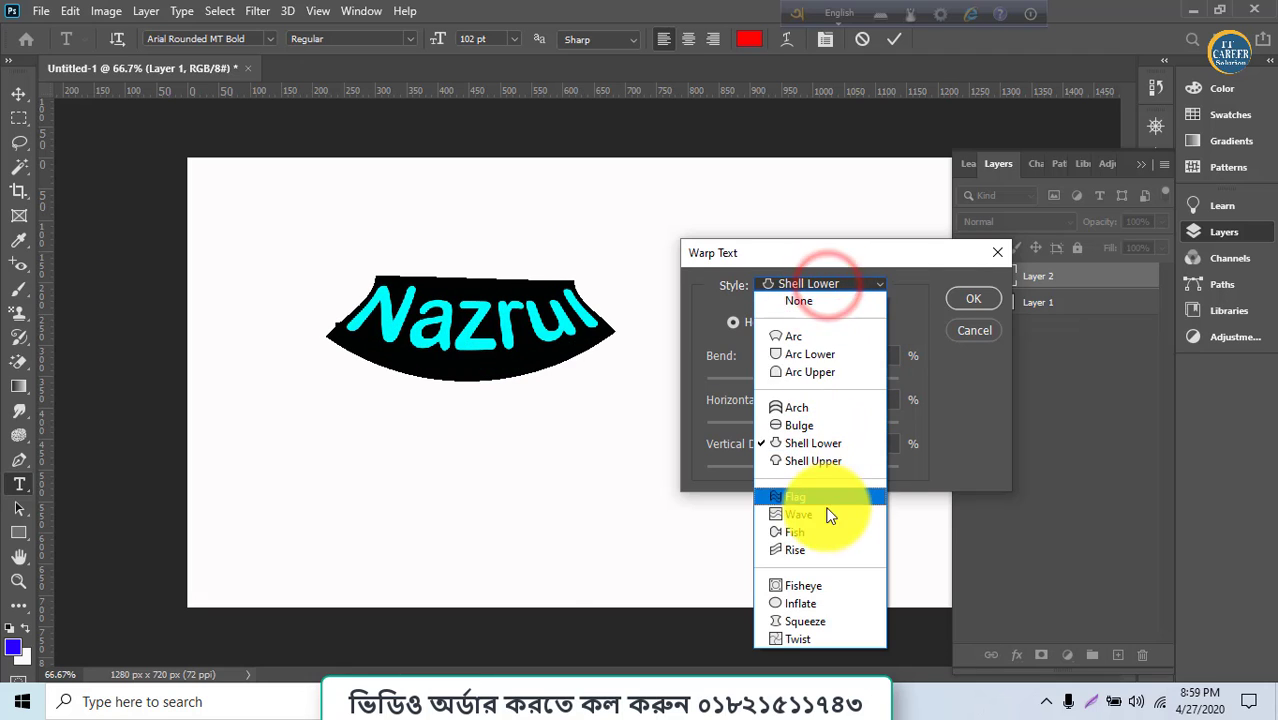
left_click(786, 498)
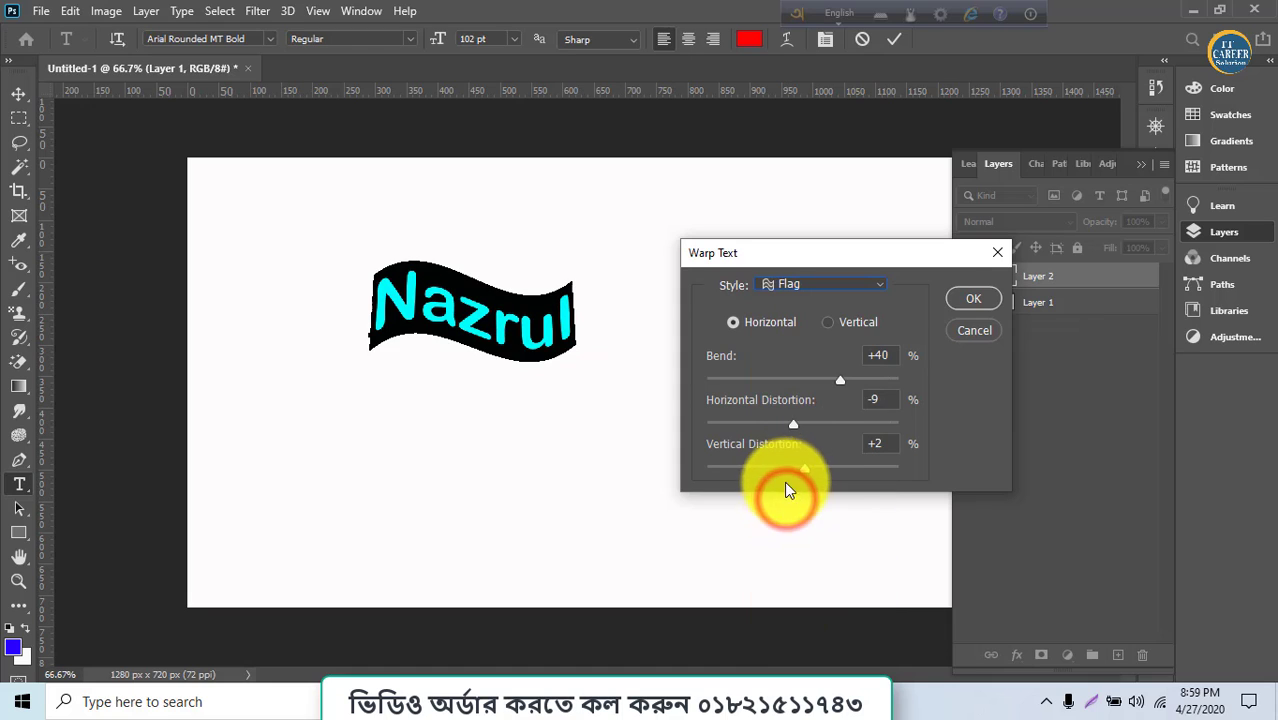
left_click_drag(840, 381, 893, 389)
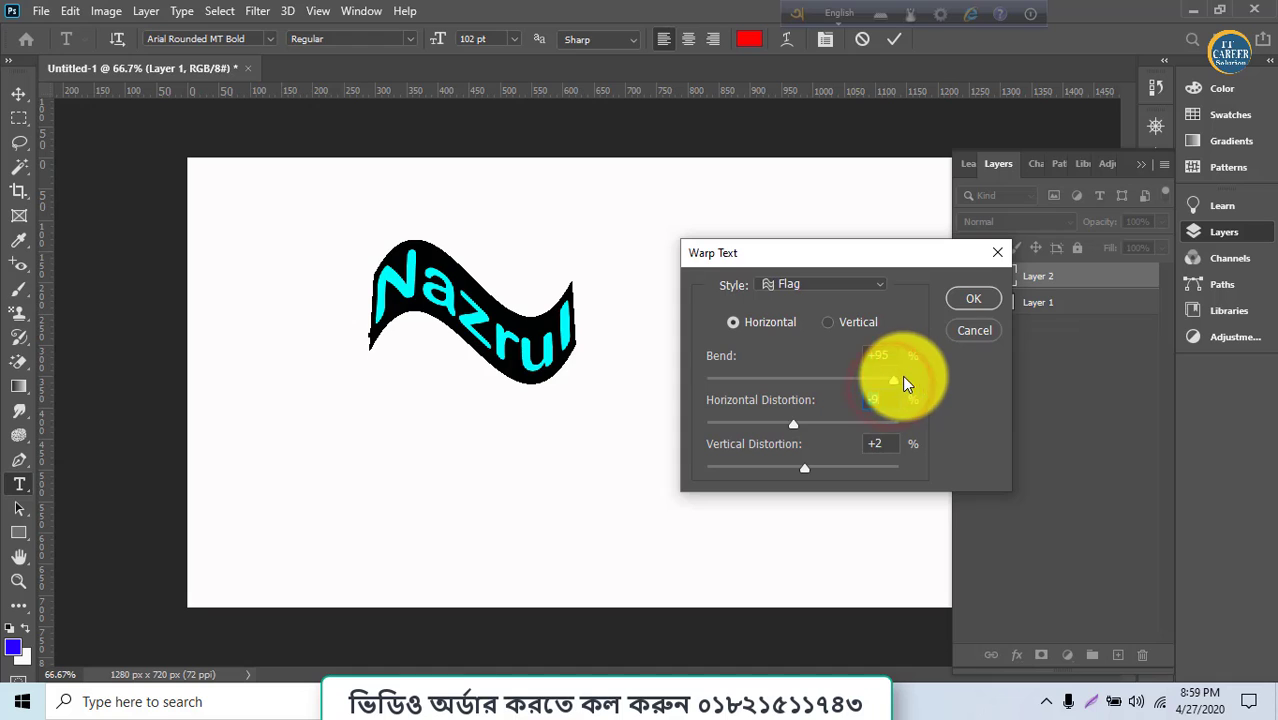
left_click_drag(866, 374, 867, 377)
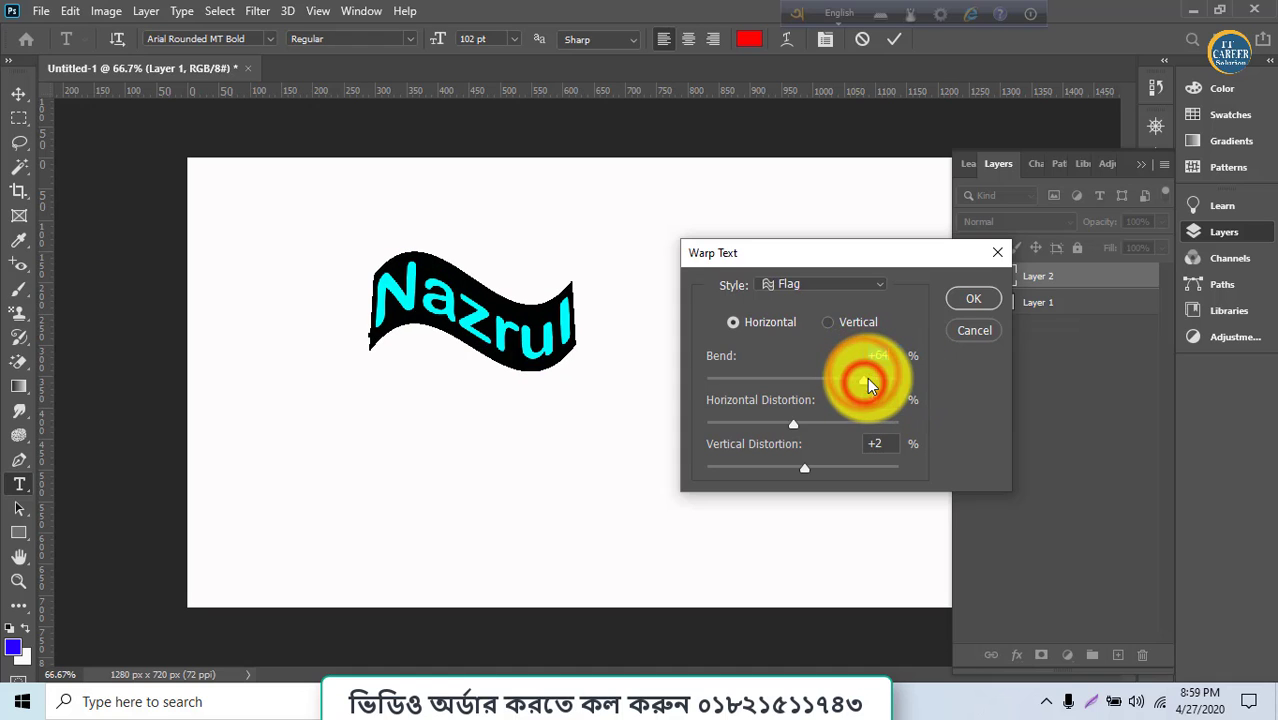
- Apply the flag warp, then search Chrome for 'free download font' and open DaFont
left_click(975, 305)
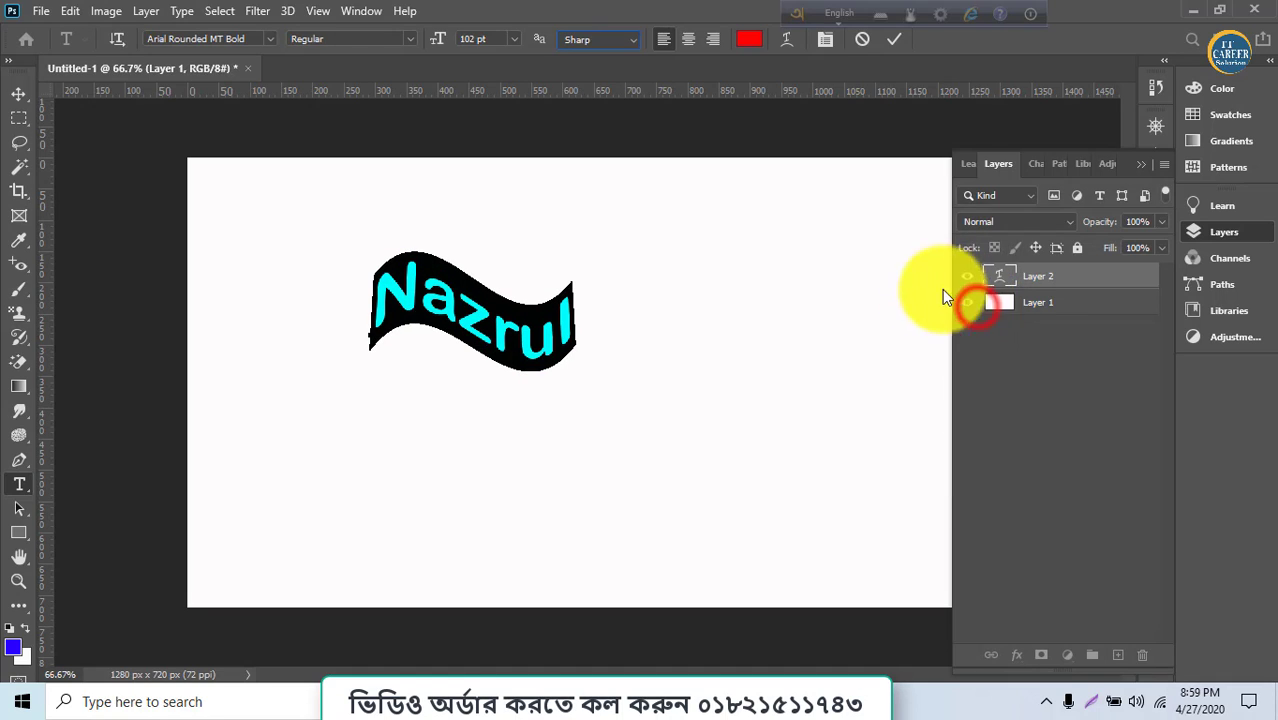
left_click(572, 712)
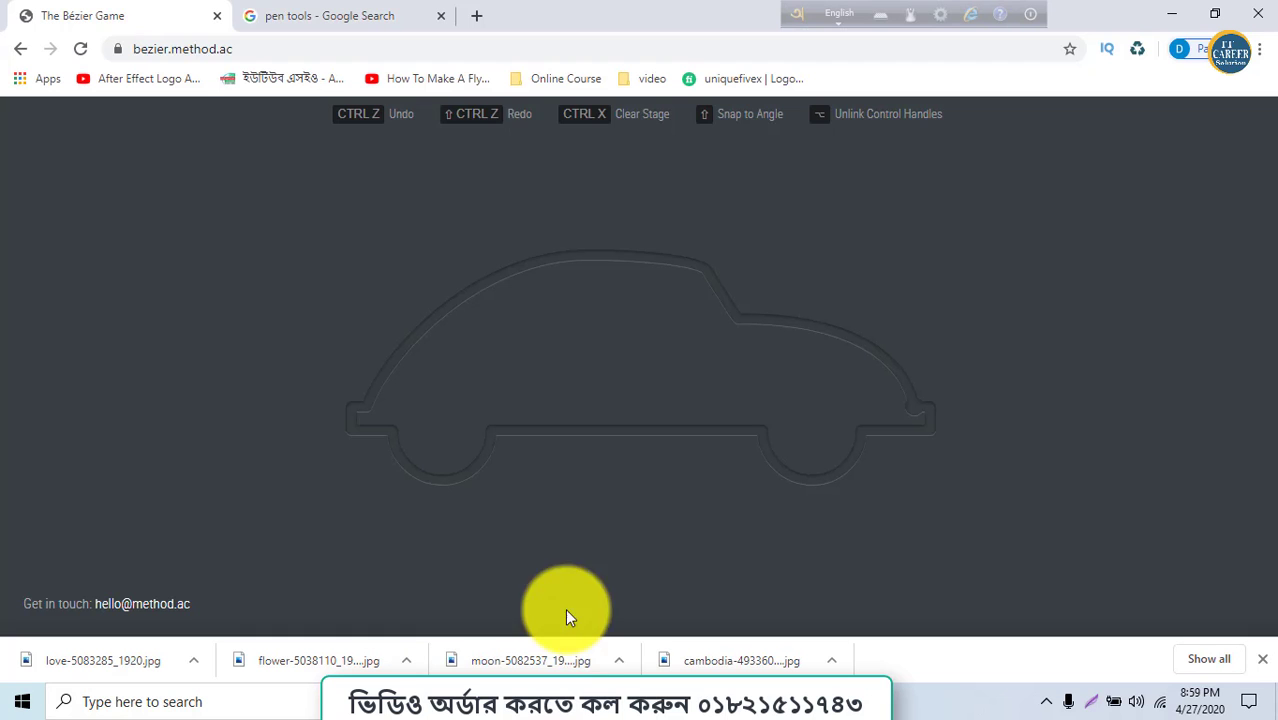
left_click(298, 55)
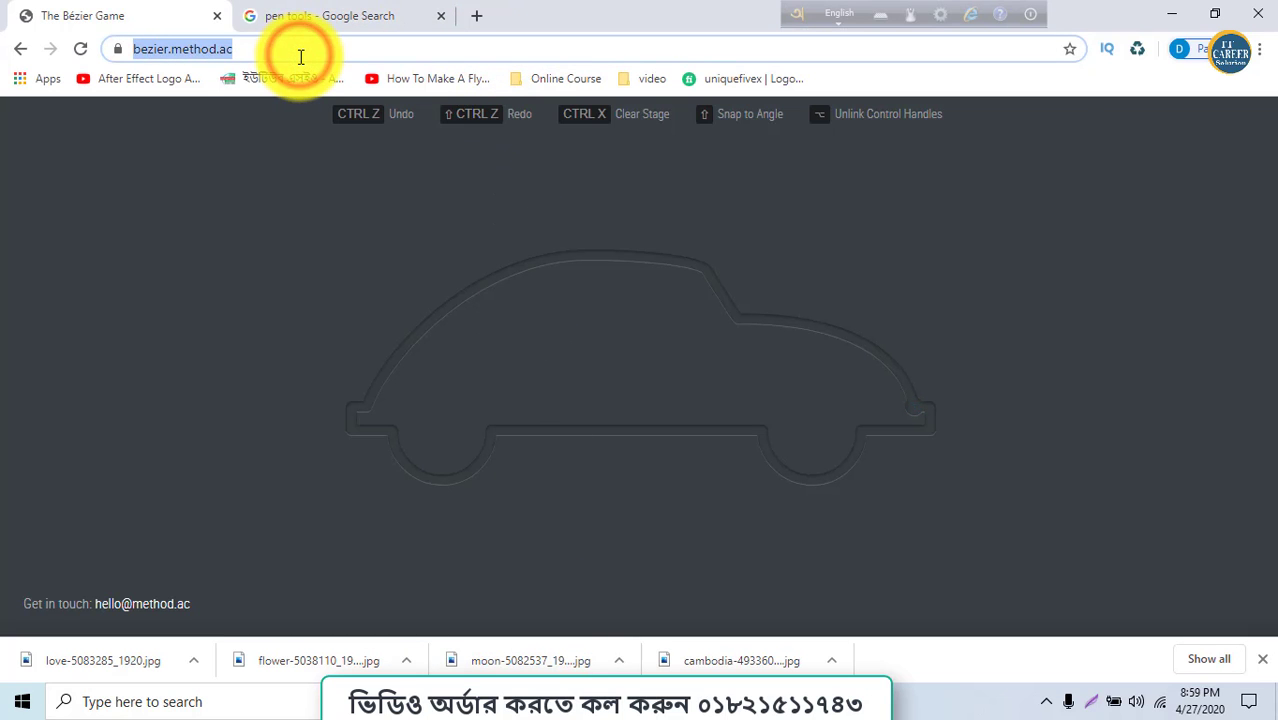
type("free dow")
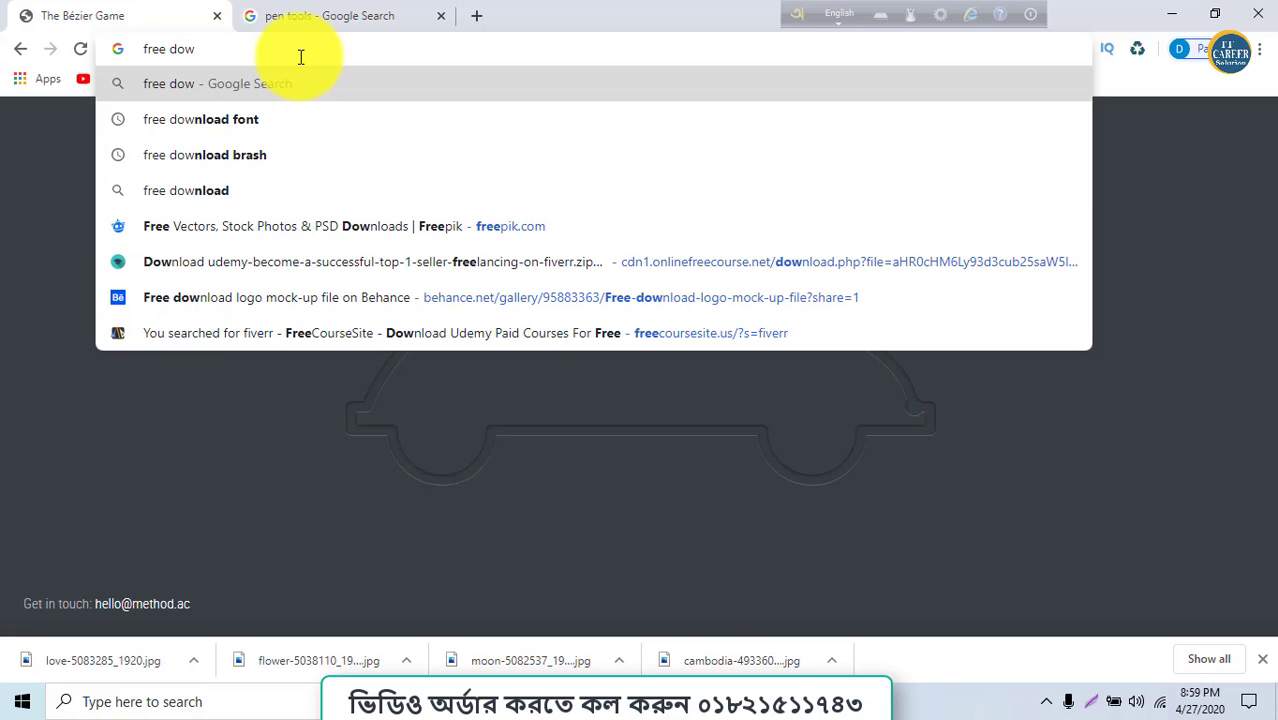
key("Up")
key("Down")
key("Down")
key("Return")
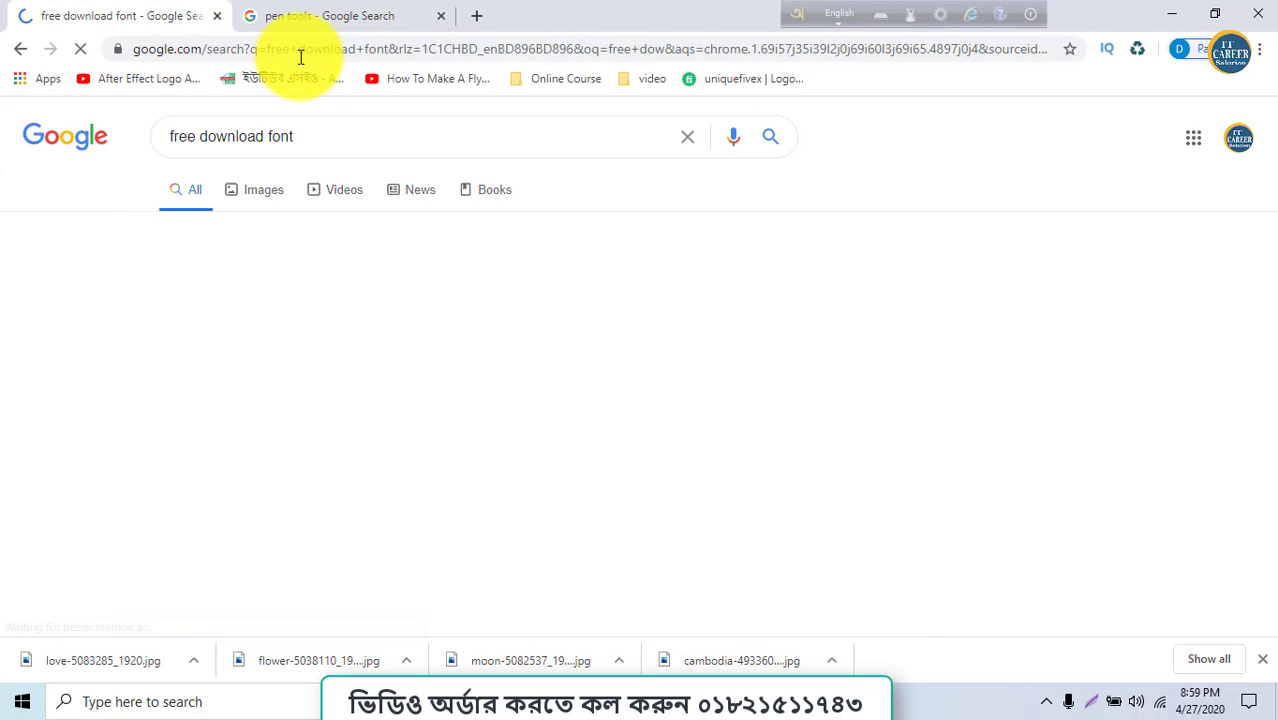
left_click(246, 292)
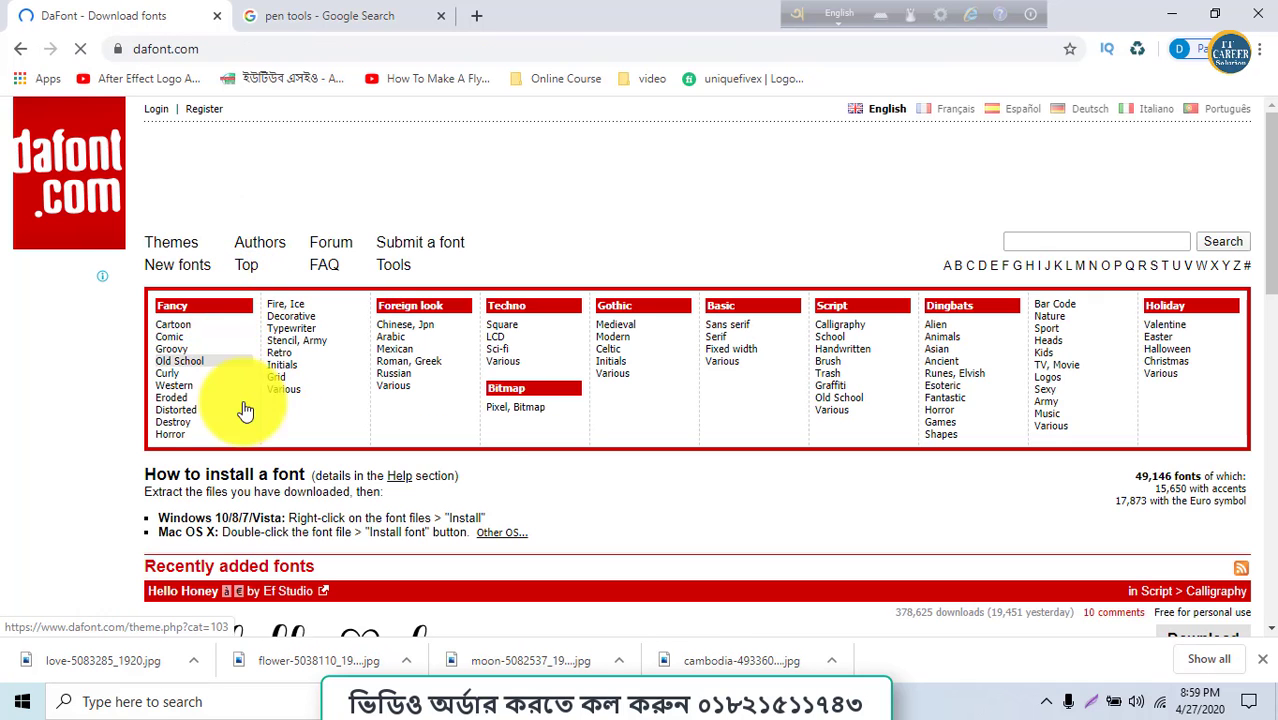
- Download the Amazed Breath font and open amazed_breath.zip
scroll(471, 470, "down", 4)
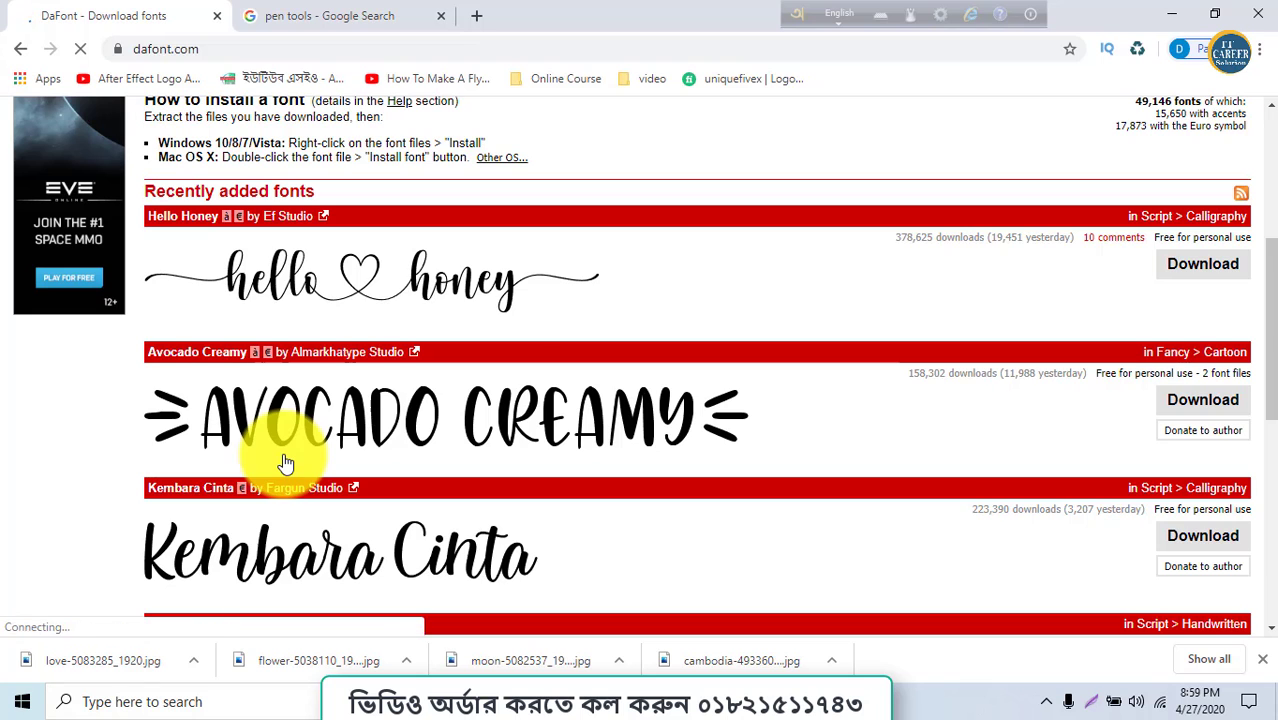
scroll(231, 508, "down", 6)
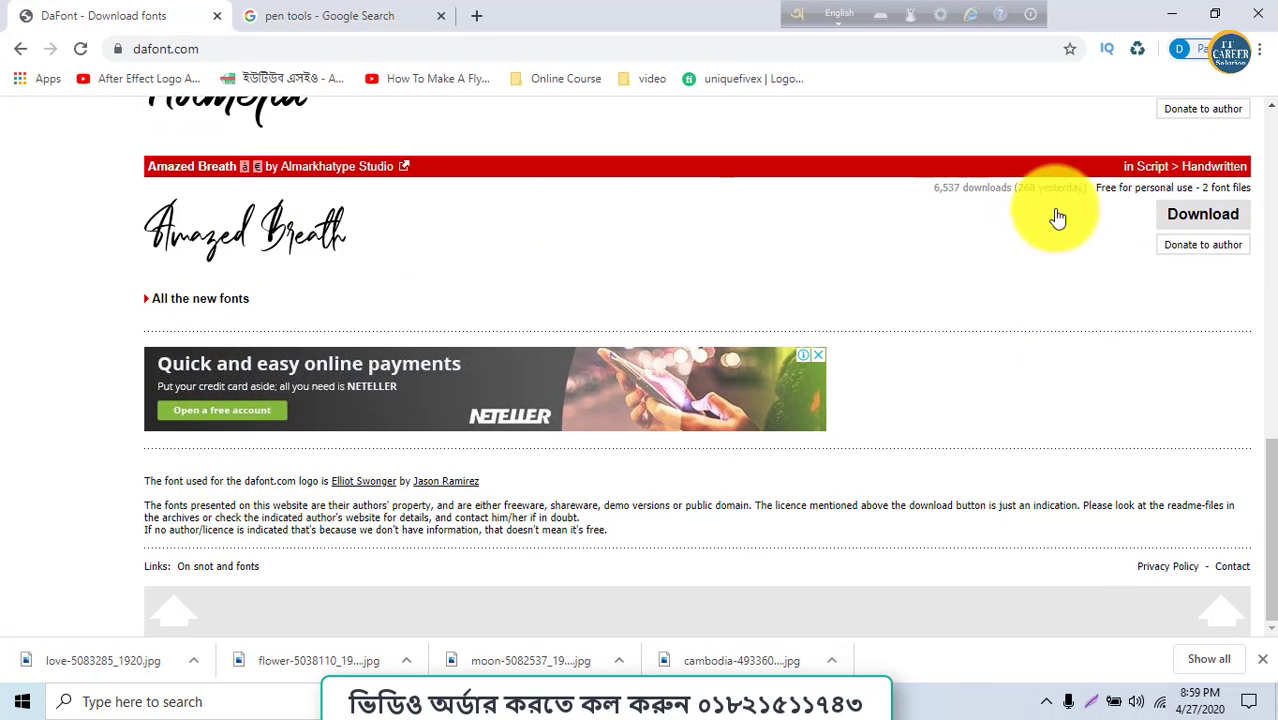
left_click(1200, 214)
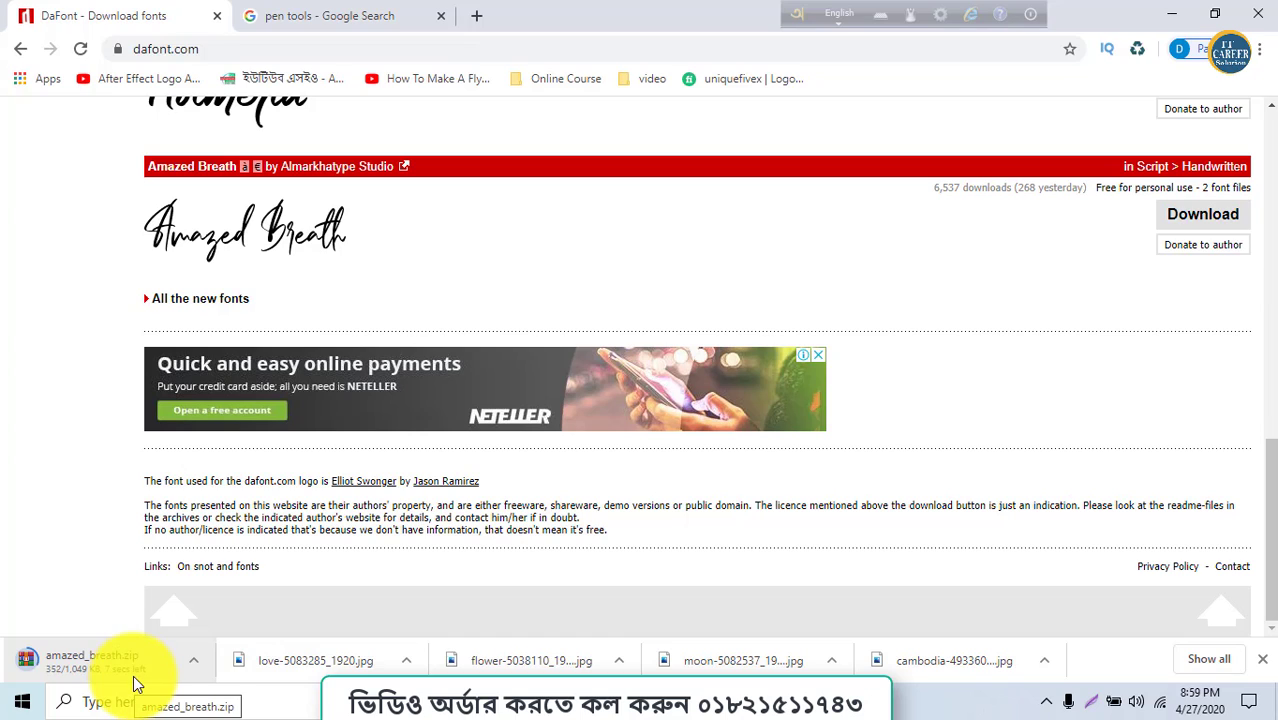
left_click(138, 680)
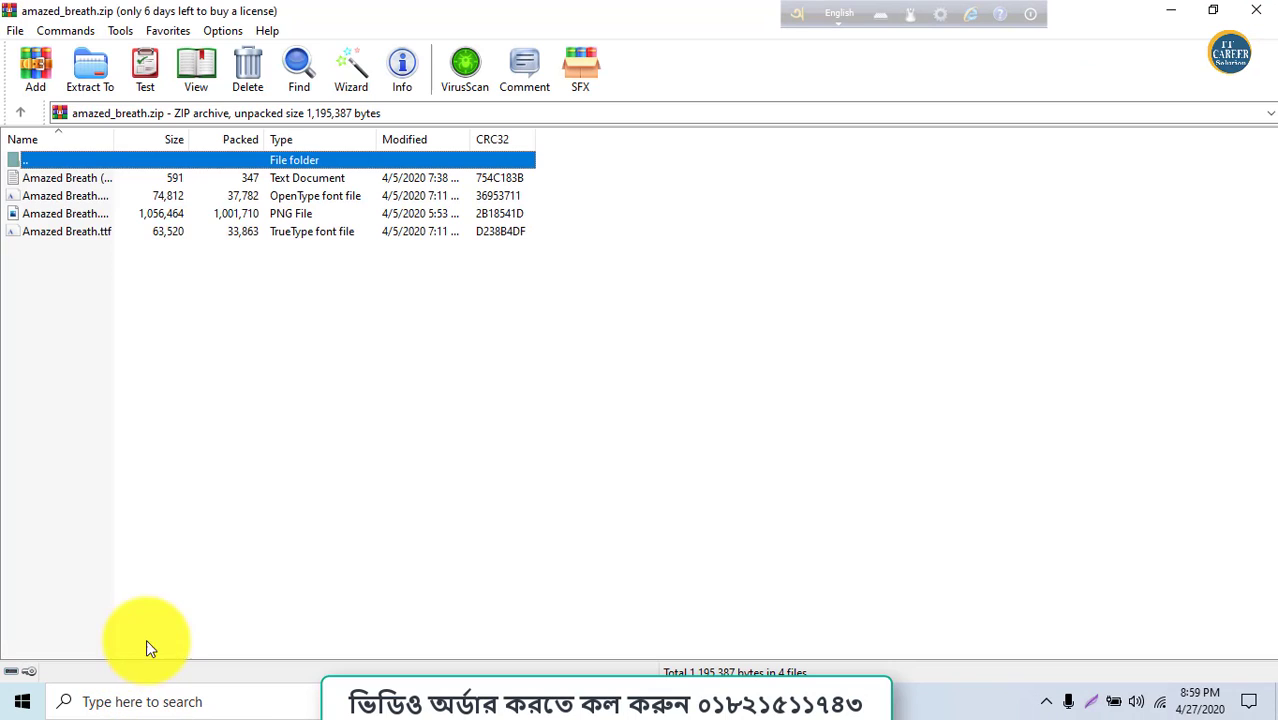
- Install the Amazed Breath OpenType font from the zip via Font Viewer, then return to Chrome
double_click(48, 198)
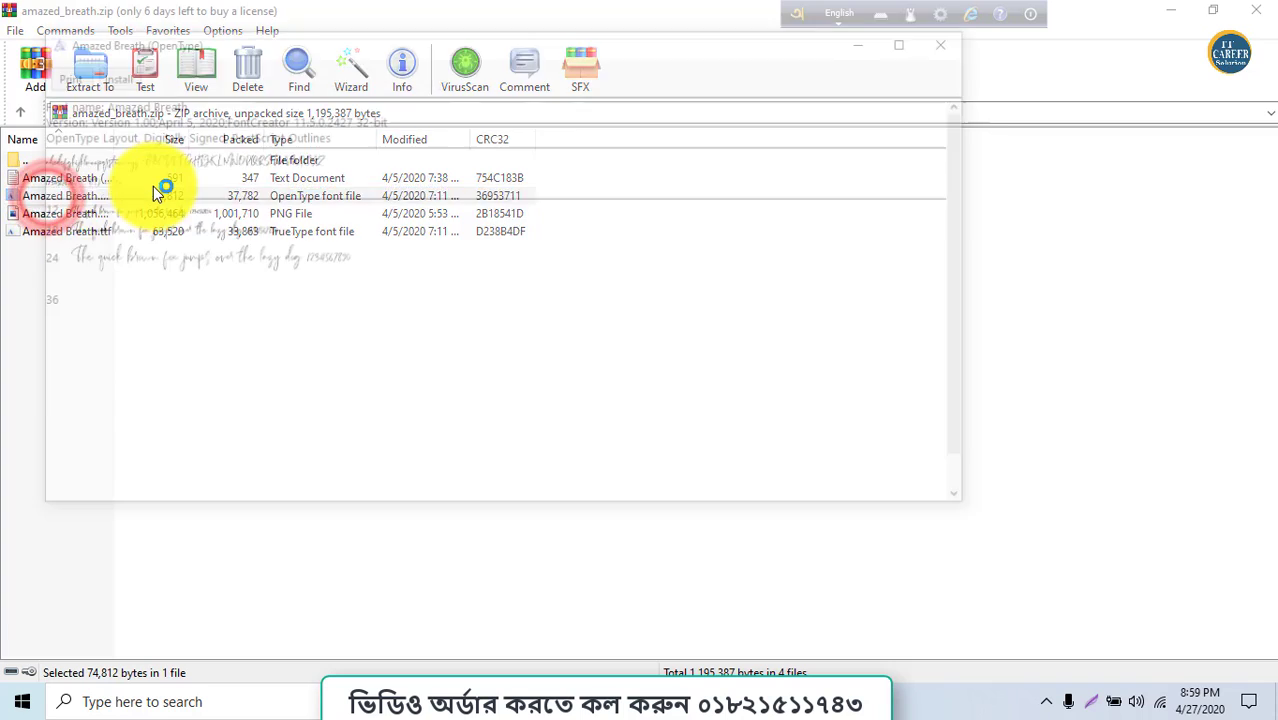
left_click(113, 76)
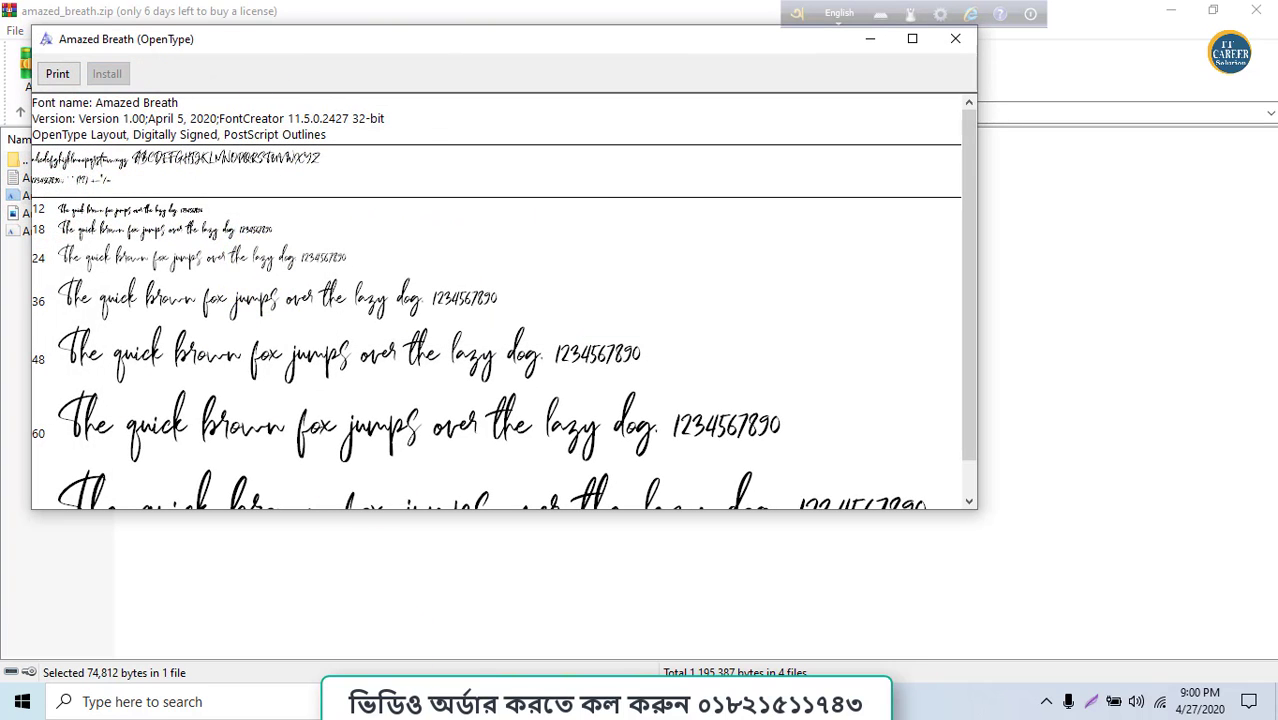
left_click(568, 700)
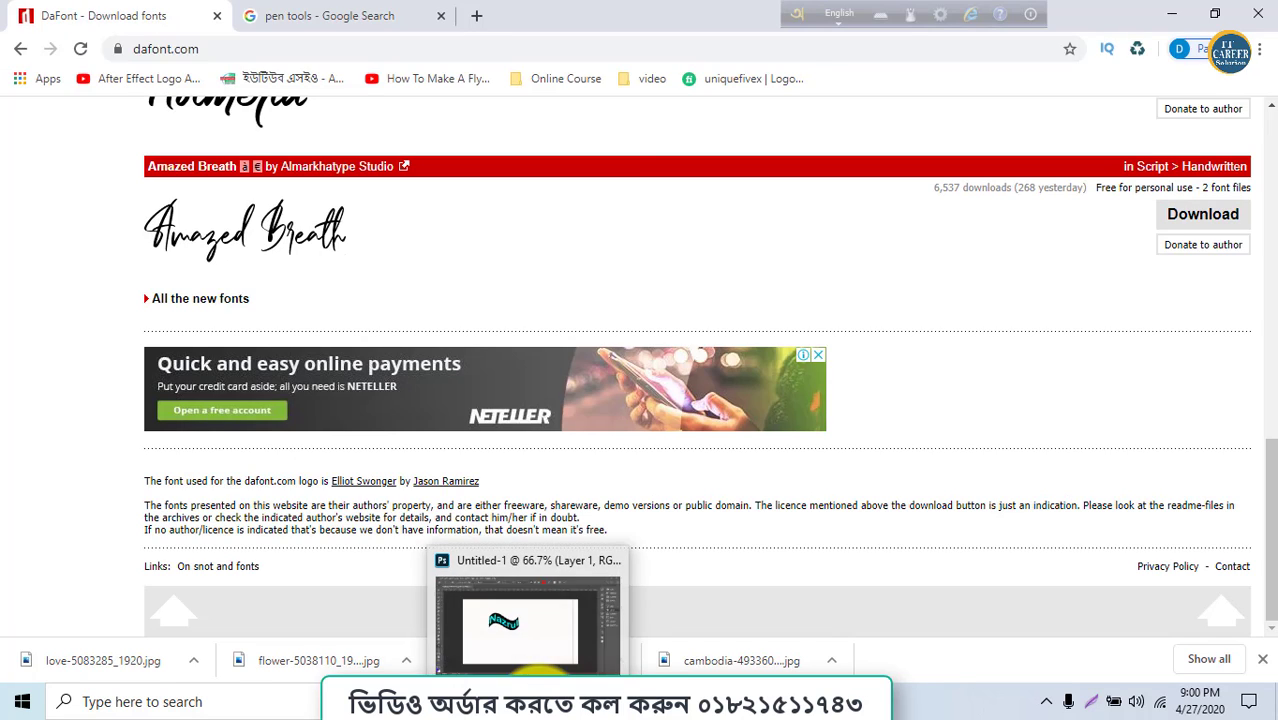
- Back in Photoshop, set the red warped name text in the Amazed Breath font
left_click(550, 700)
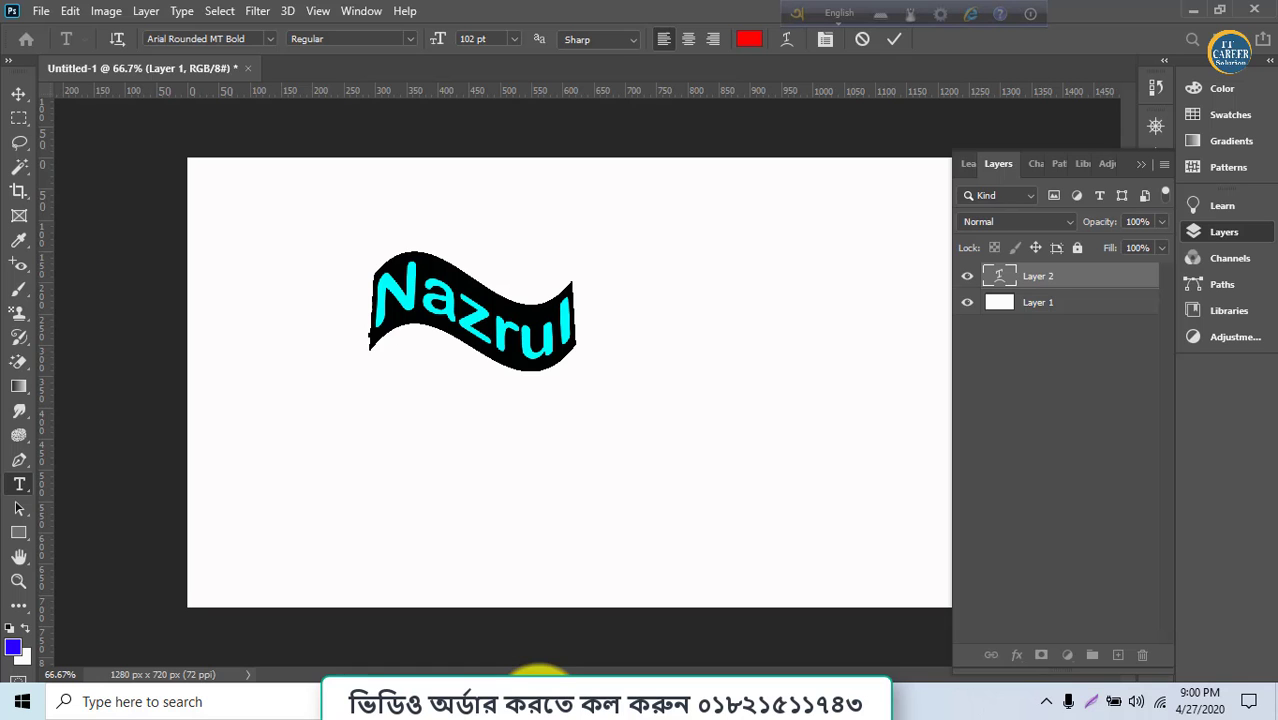
left_click(222, 38)
type("am")
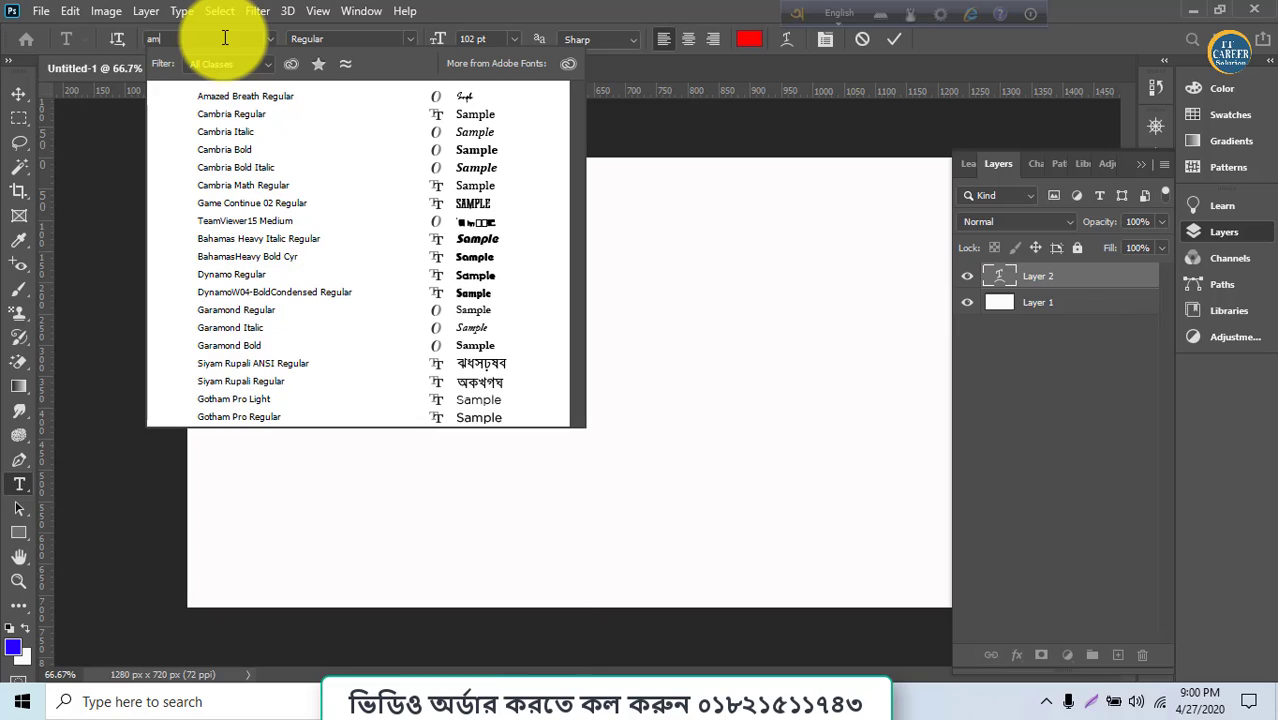
left_click(321, 100)
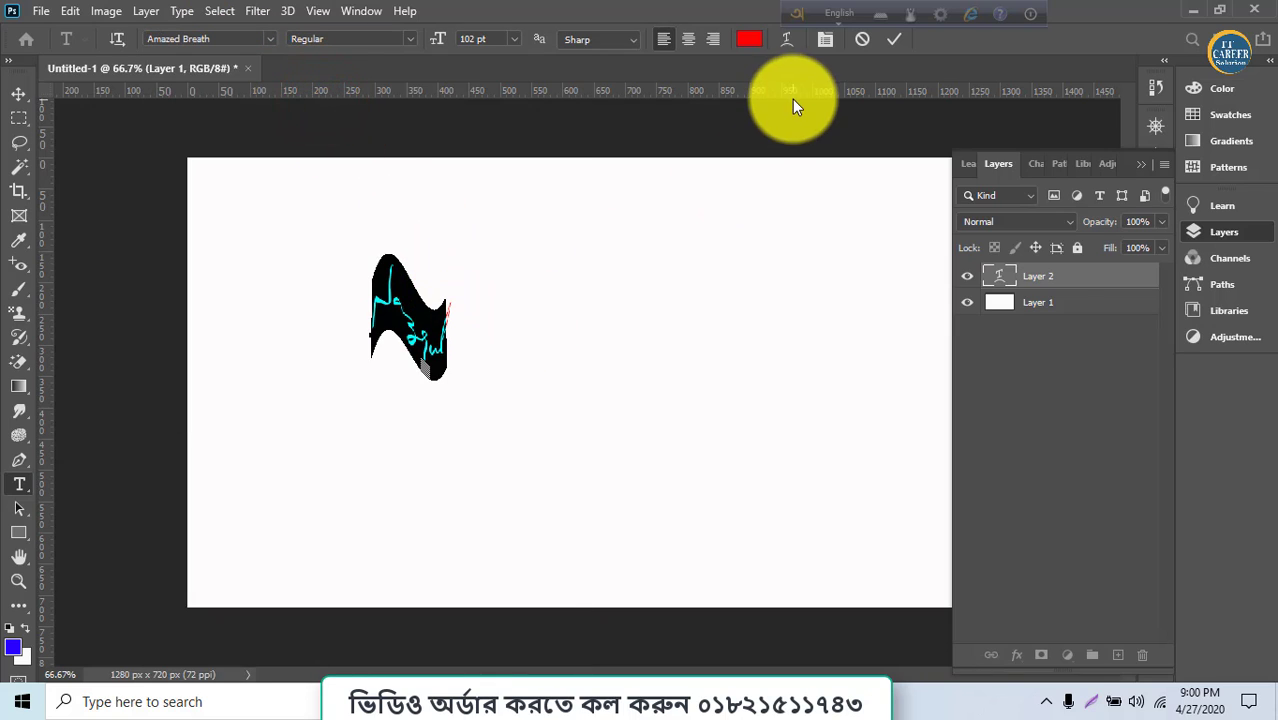
- Commit the red name text layer and pick the Type tool for another layer
left_click(19, 484)
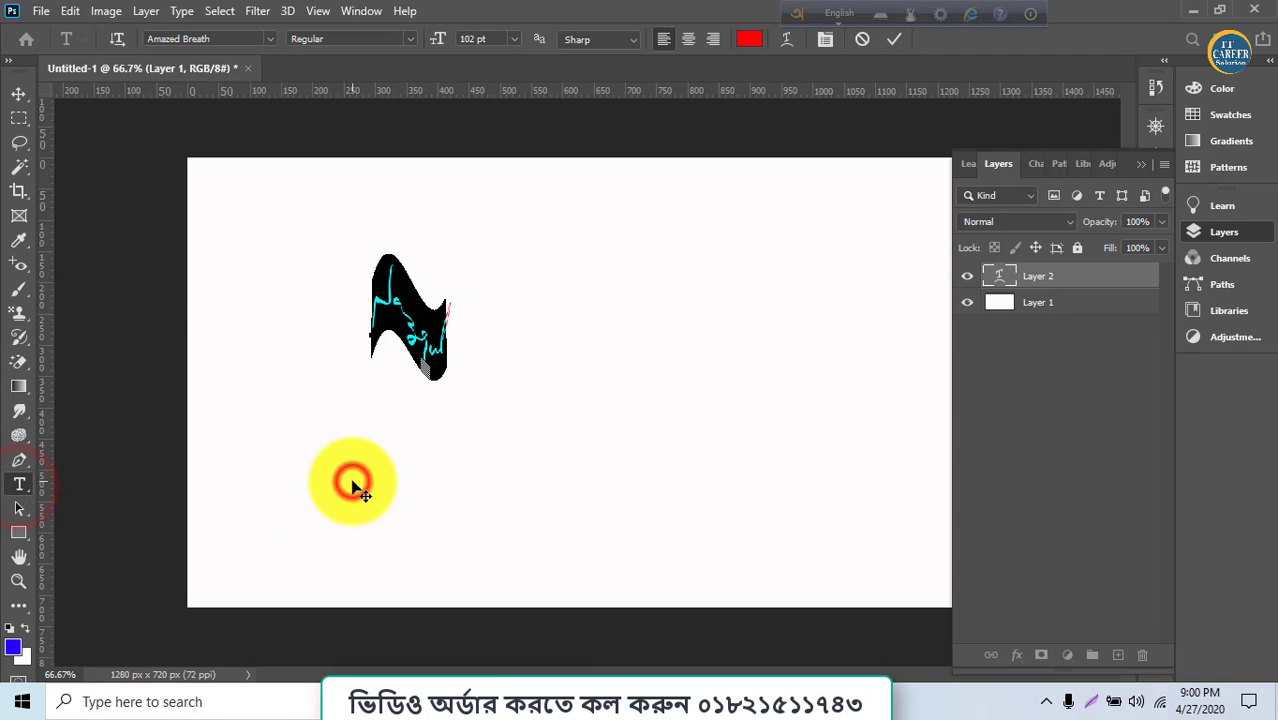
left_click(893, 39)
left_click(20, 484)
- Type a second name line below the first and scale it up to 197.58 pt
left_click(389, 519)
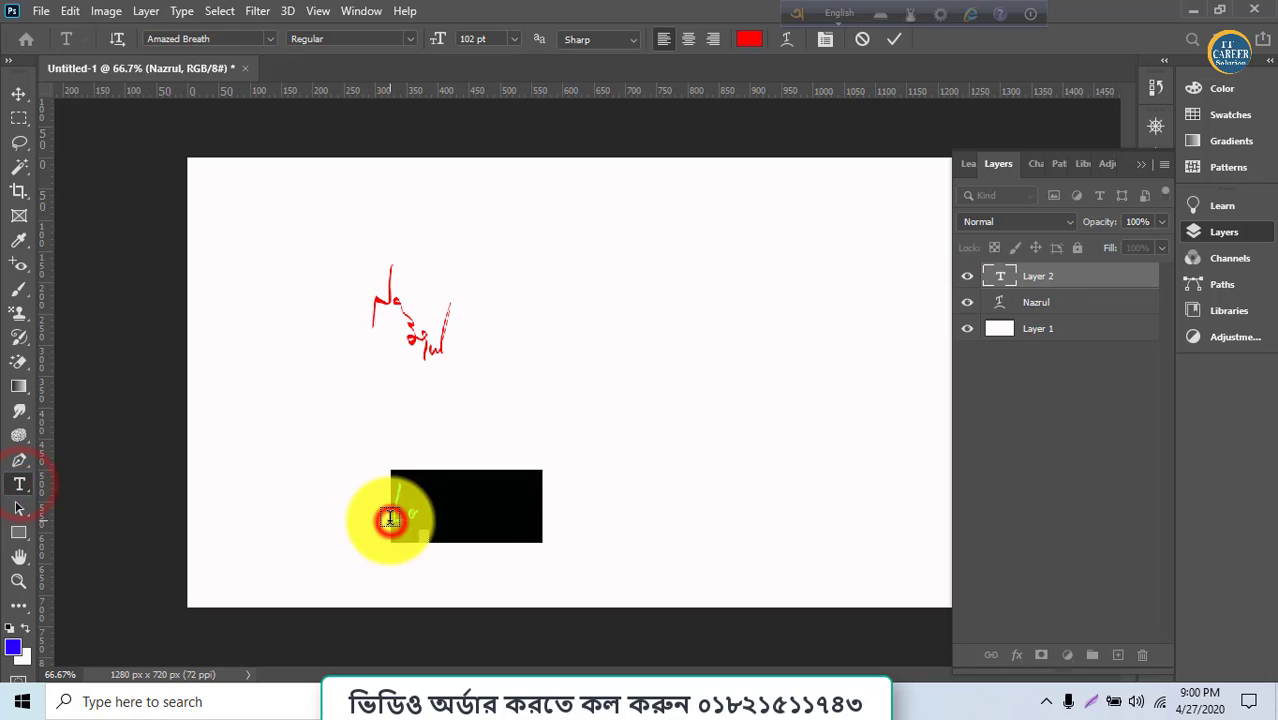
type("Nazrul islam")
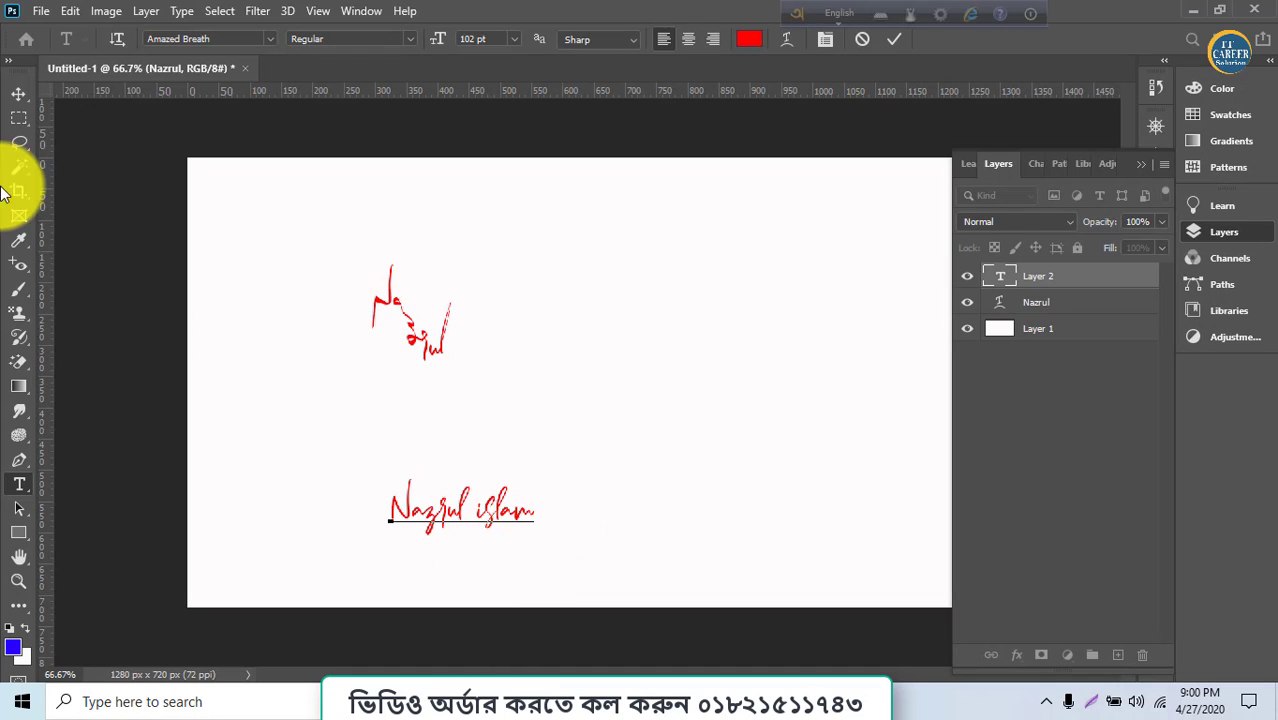
left_click(18, 93)
left_click_drag(462, 530, 725, 479)
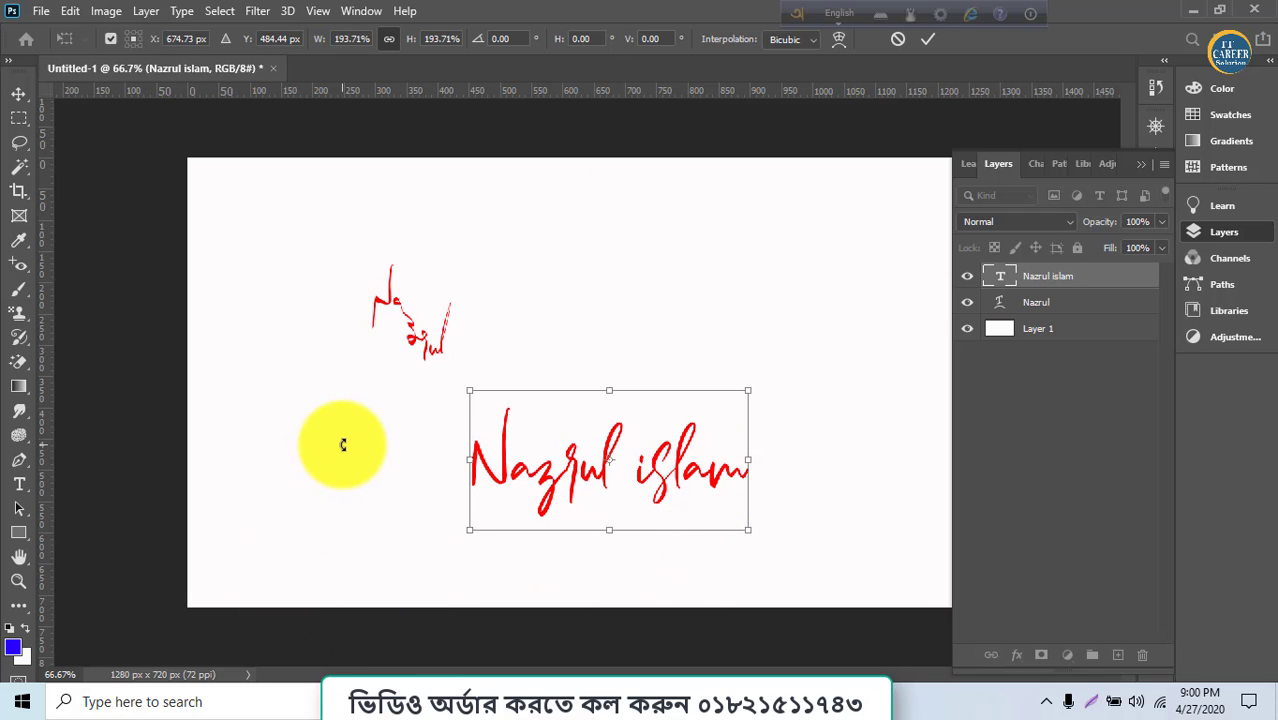
left_click(25, 488)
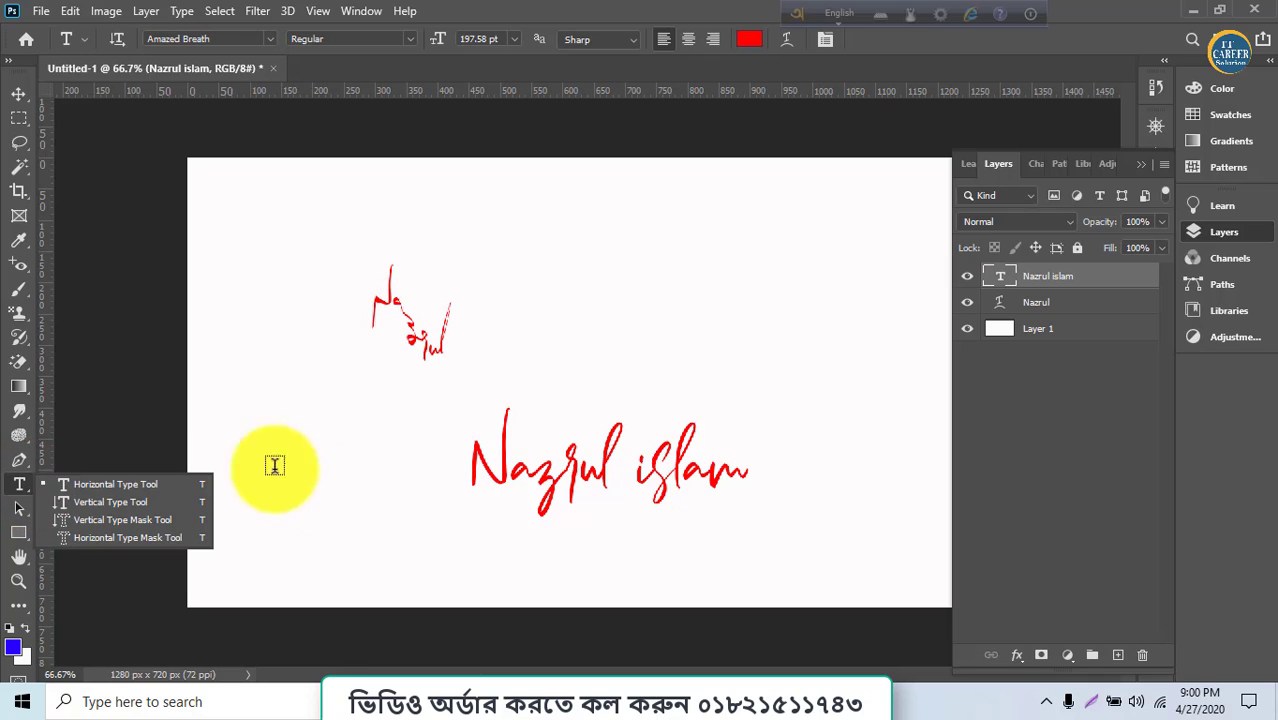
key("alt+Tab")
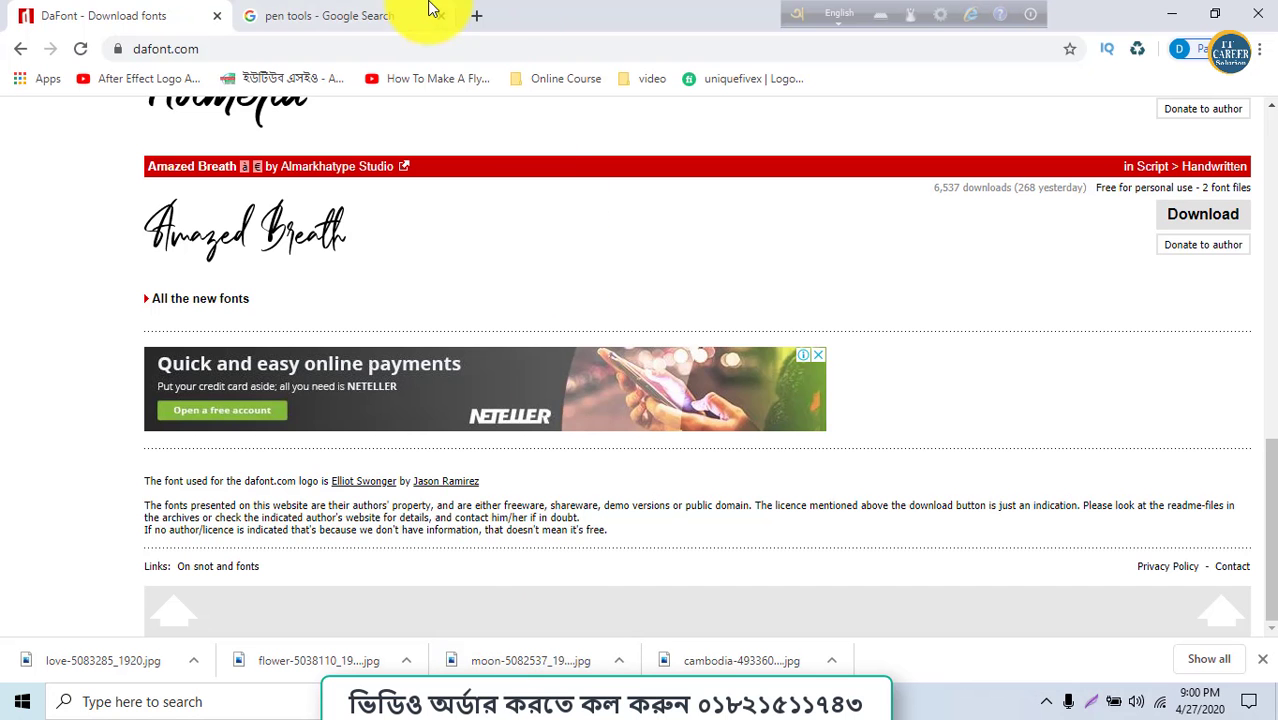
- Search 'bangla type online' in a new tab and open the Google Input Tools try page
left_click(480, 15)
type("ban")
key("Return")
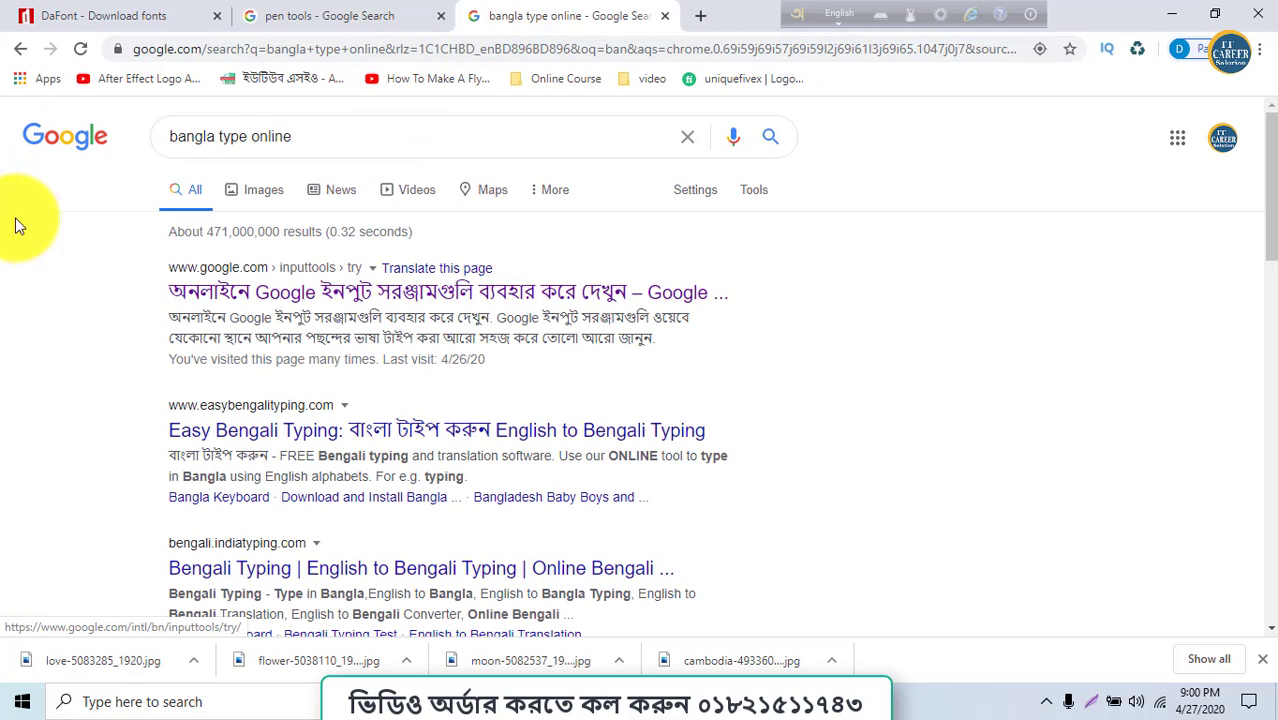
left_click(313, 289)
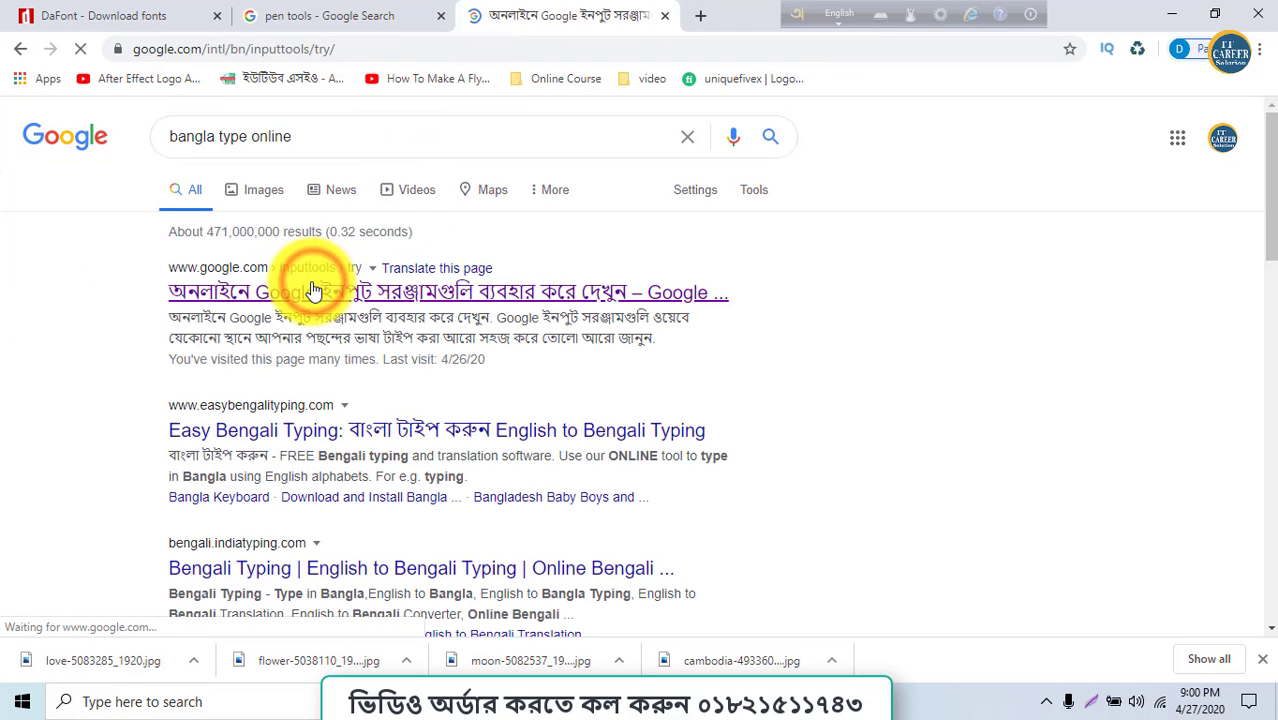
- Type 'ami ami tumi' to produce আমি আমি তুমি and select the whole phrase
left_click(329, 400)
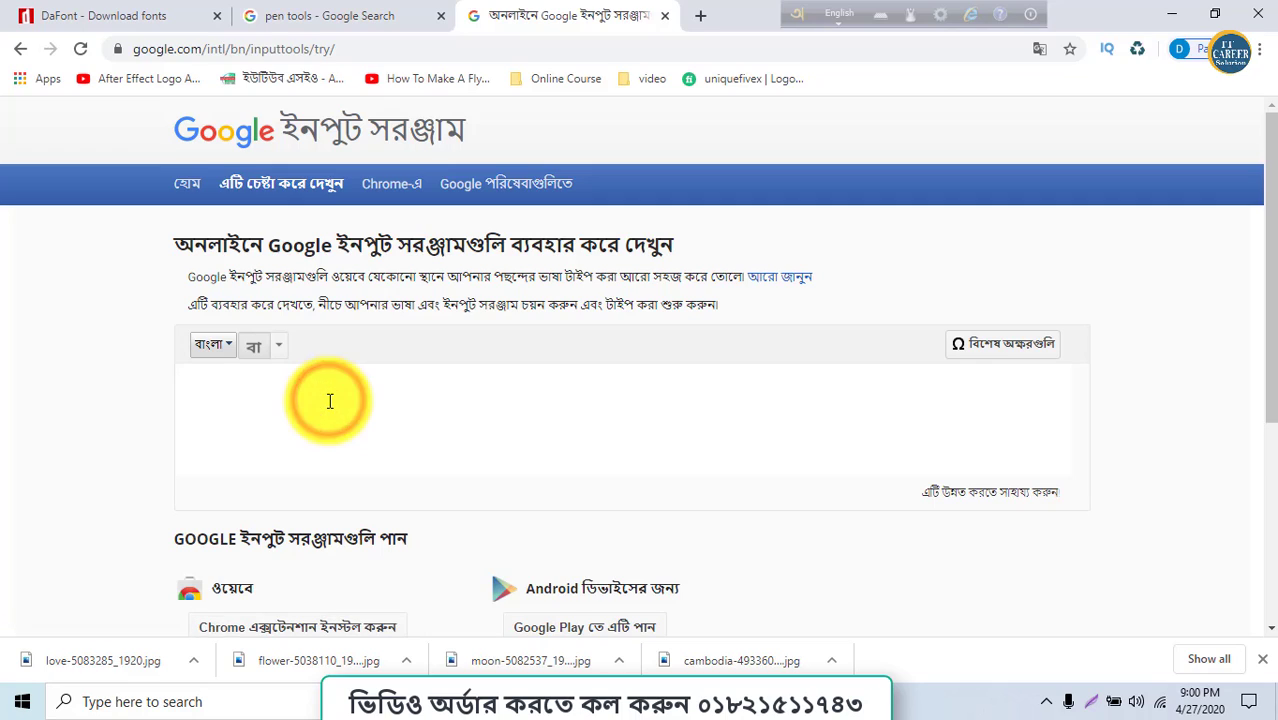
type("ami")
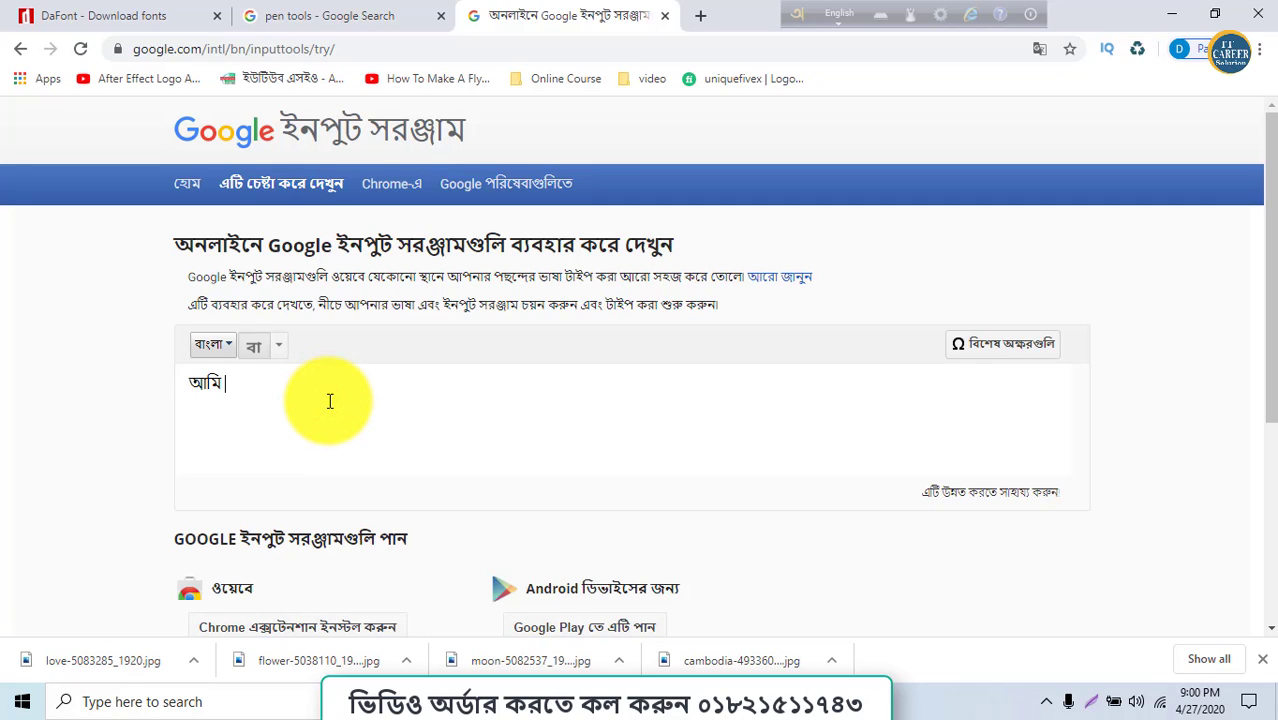
type(" ami ")
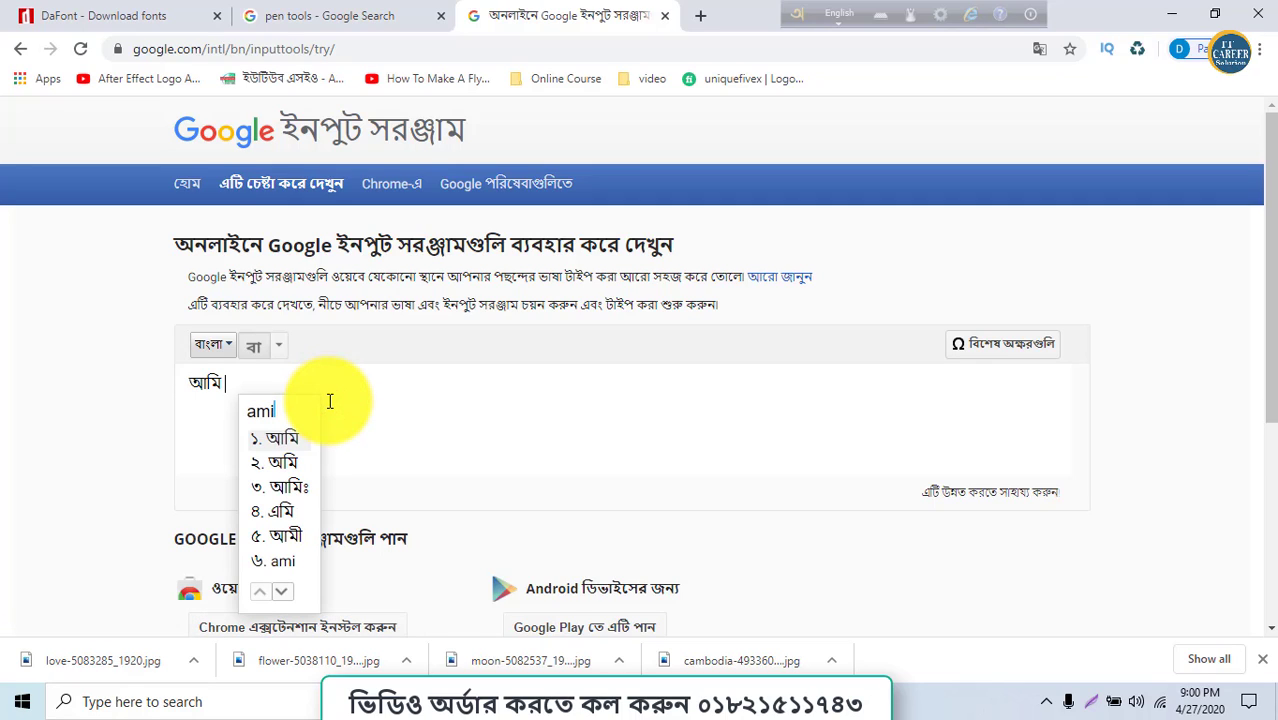
type("tumi")
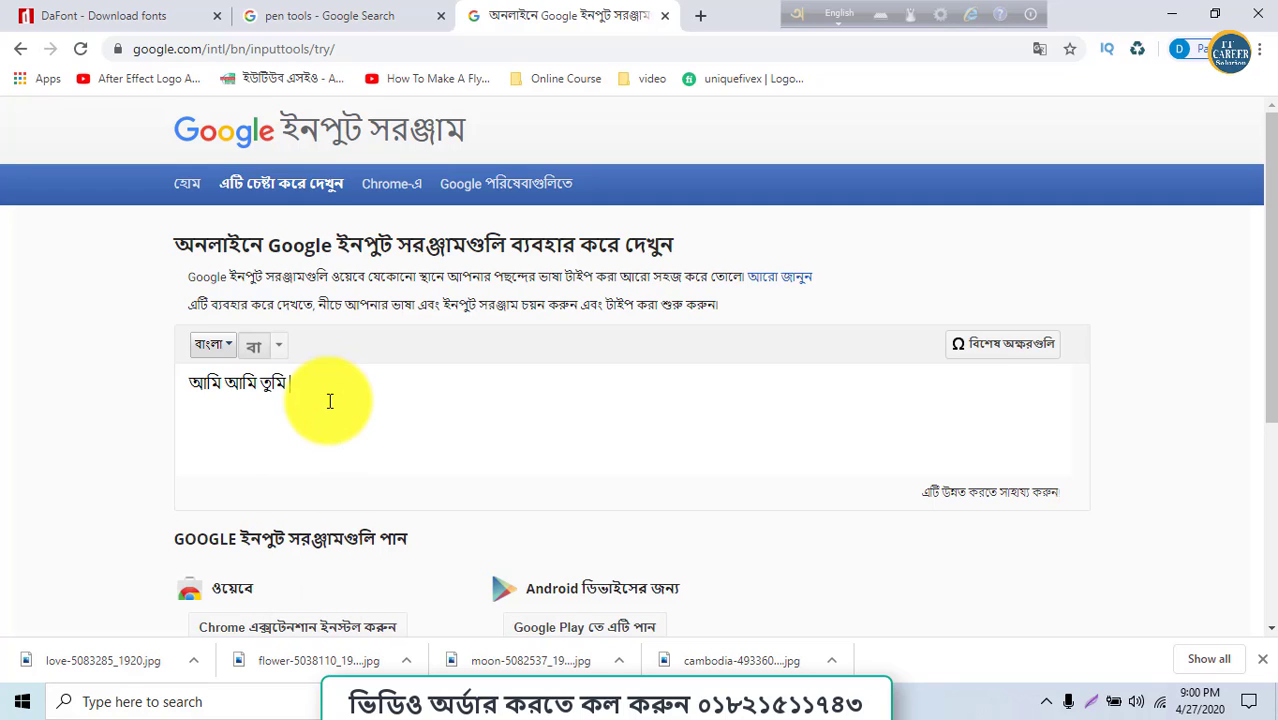
left_click_drag(329, 401, 2, 393)
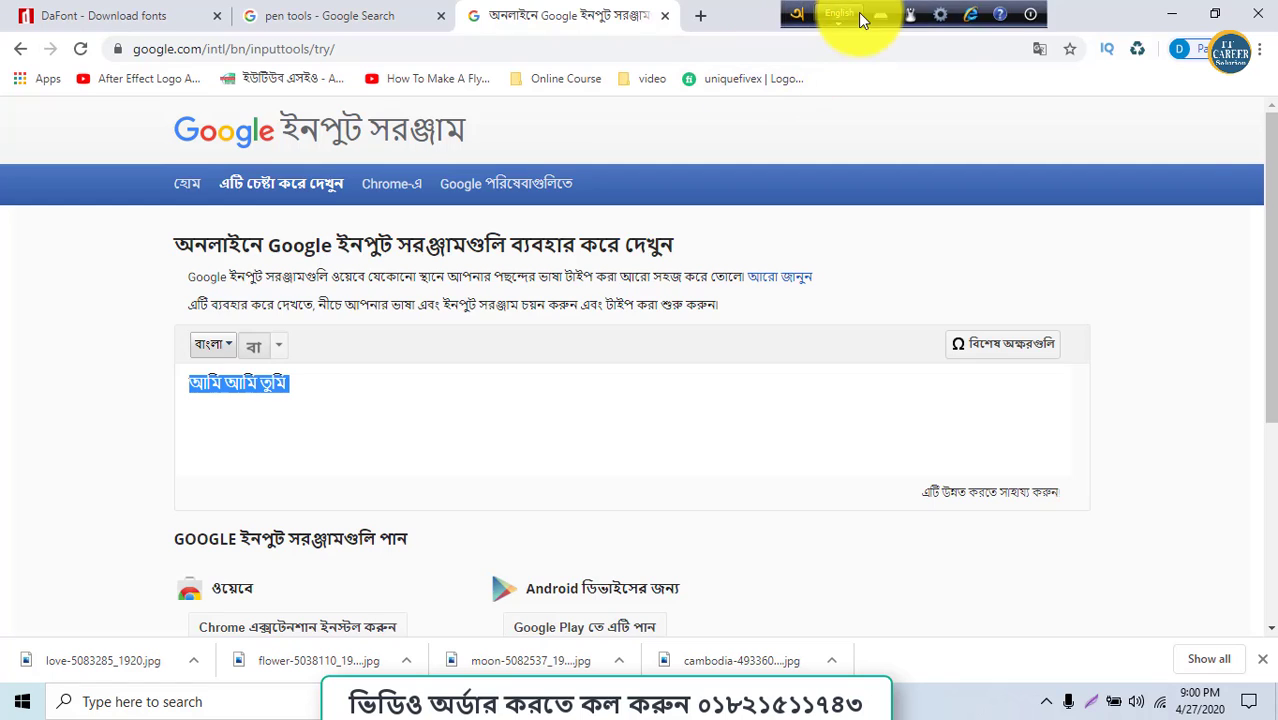
- Convert the pasted আমি আমি তুমি to Bijoy in Avro's converter and select the output
left_click(940, 12)
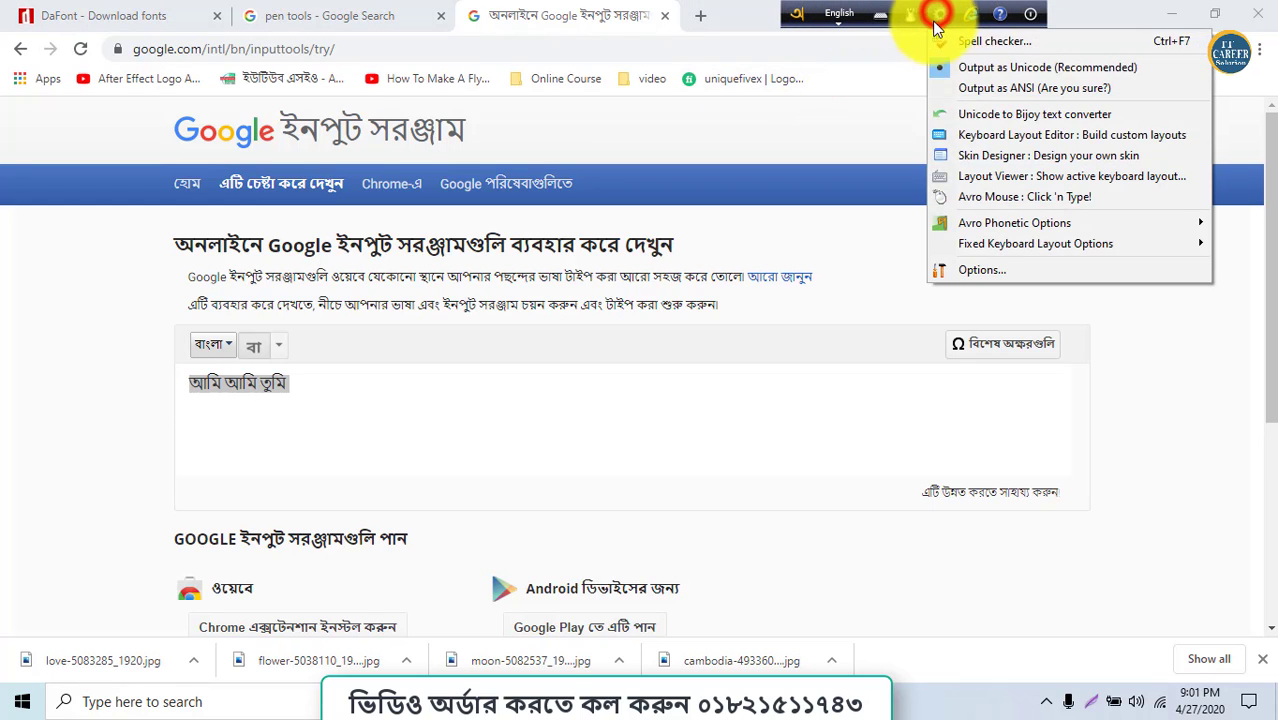
left_click(951, 116)
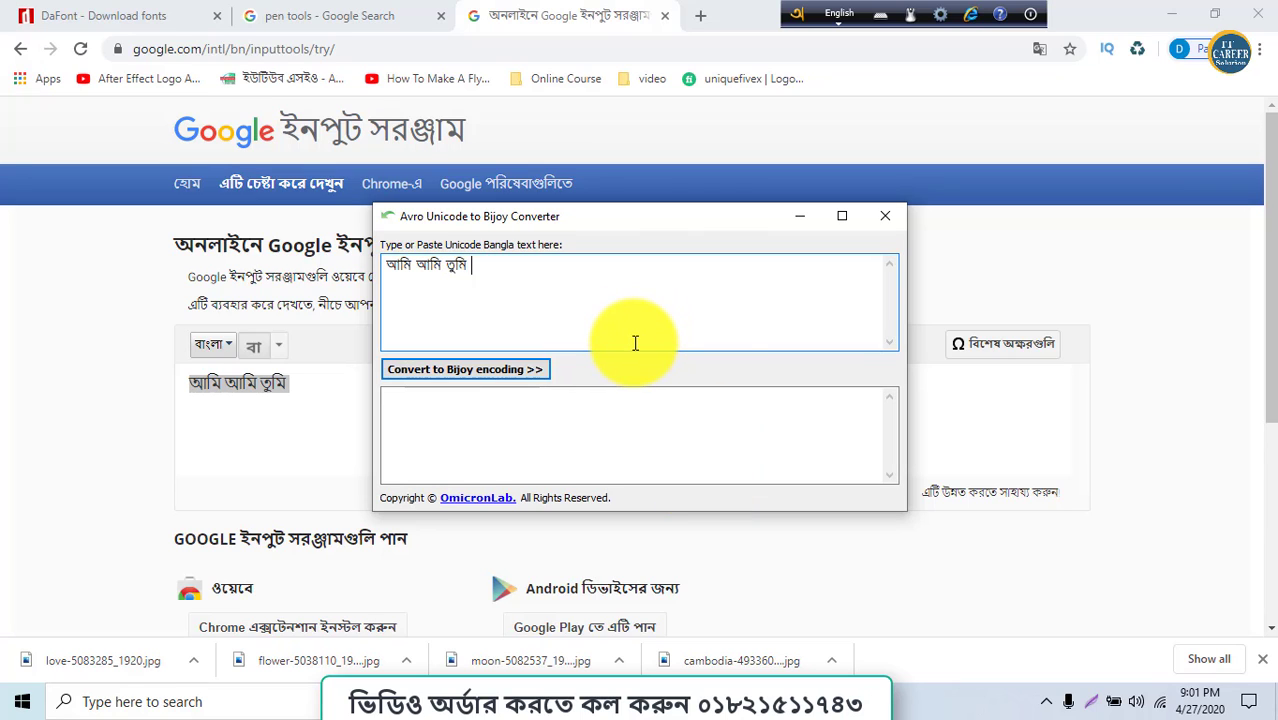
left_click(534, 370)
left_click(533, 414)
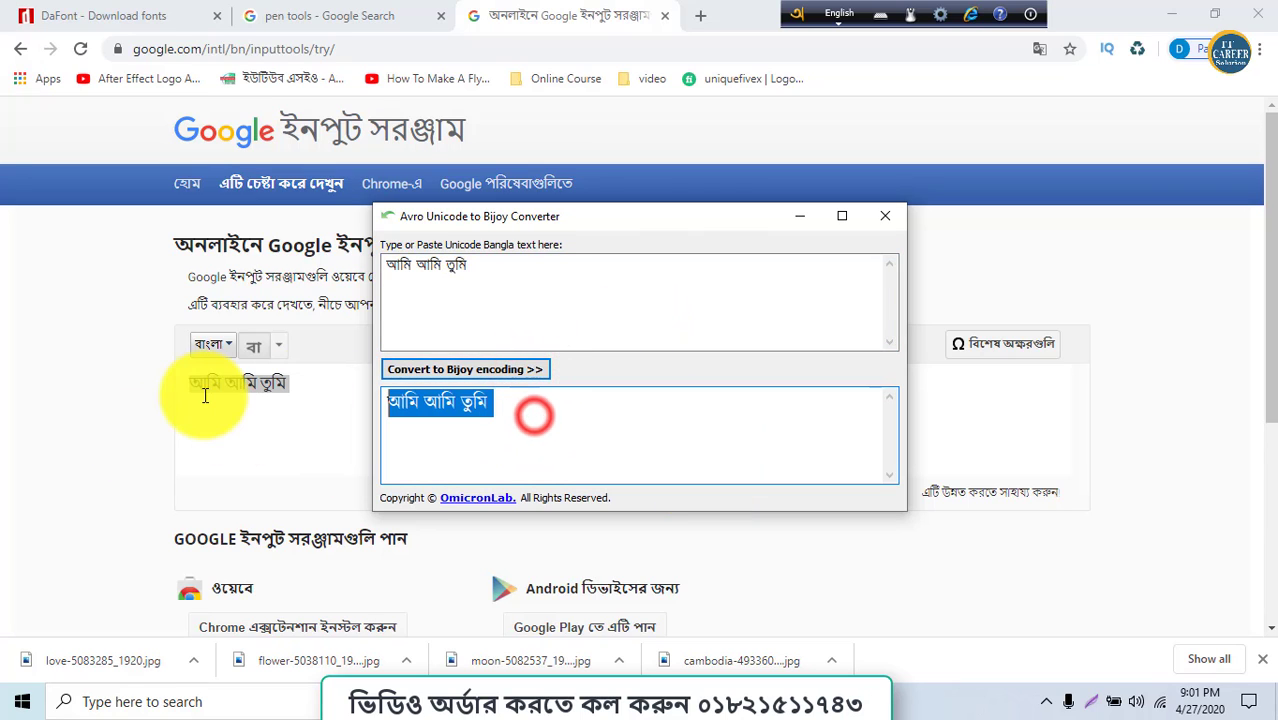
- Search Google for 'bangla font free download' in a new Chrome tab
left_click(700, 15)
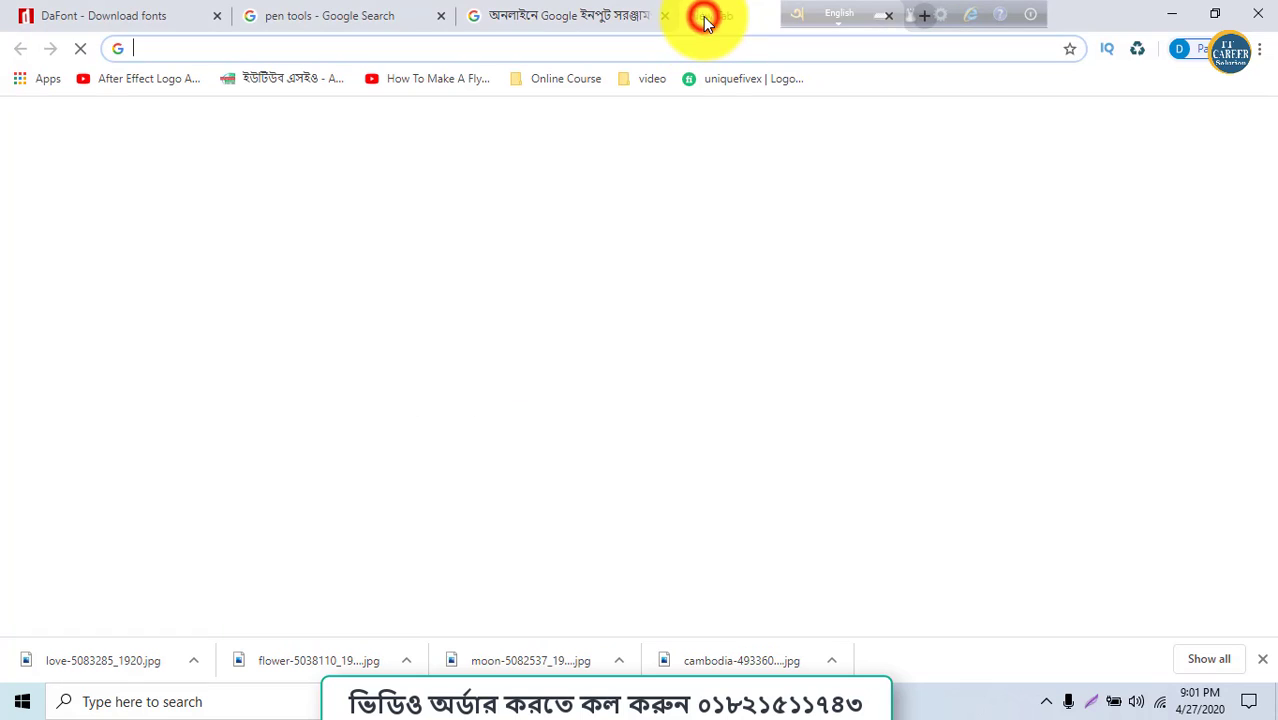
type("bang")
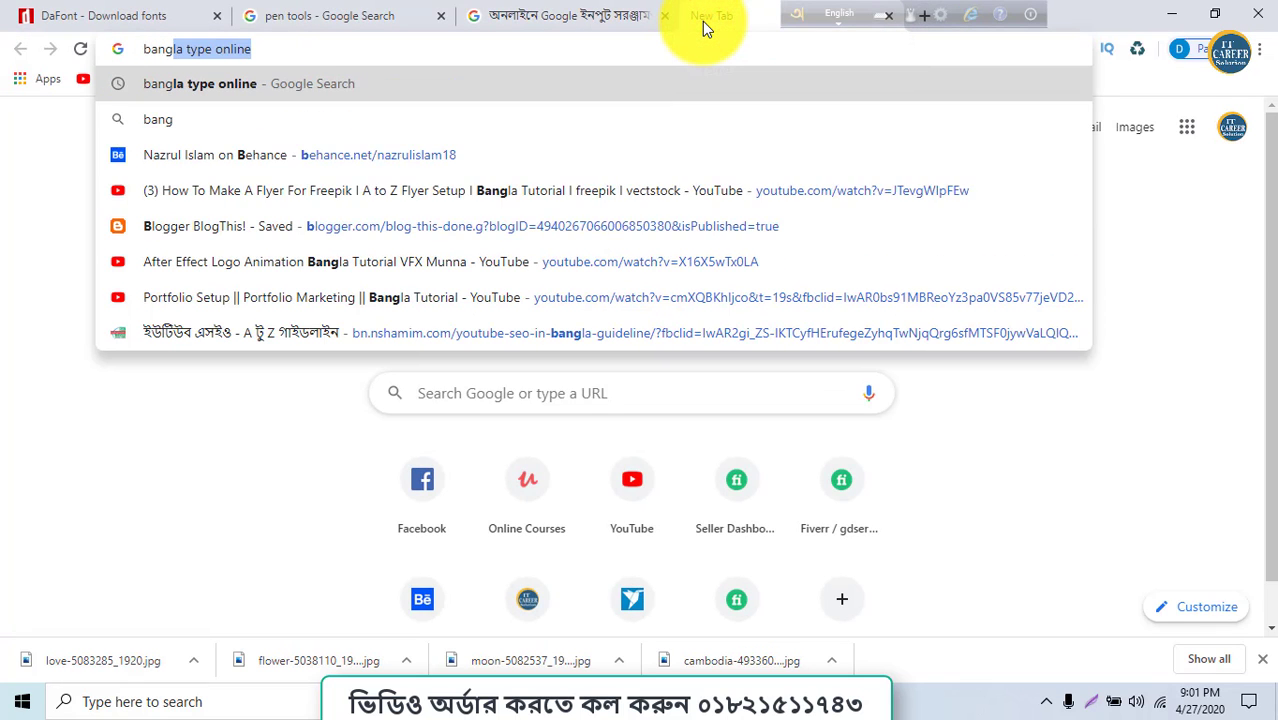
type("la ")
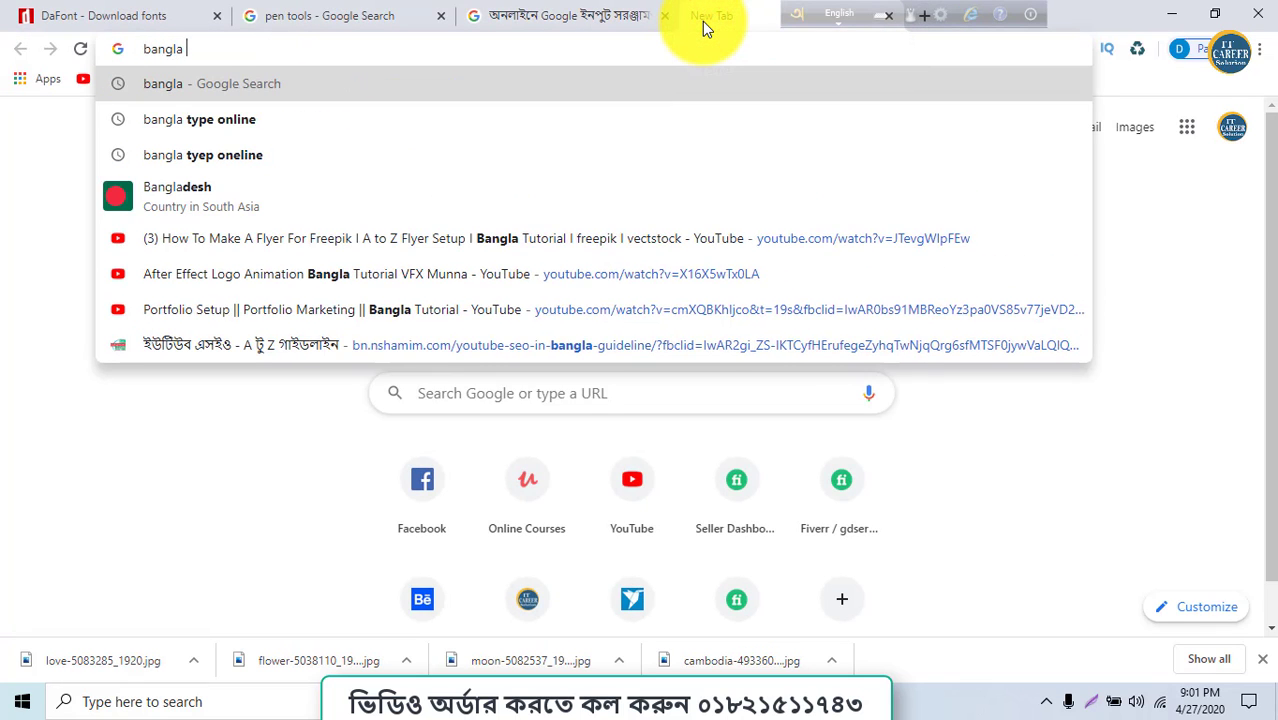
type("font")
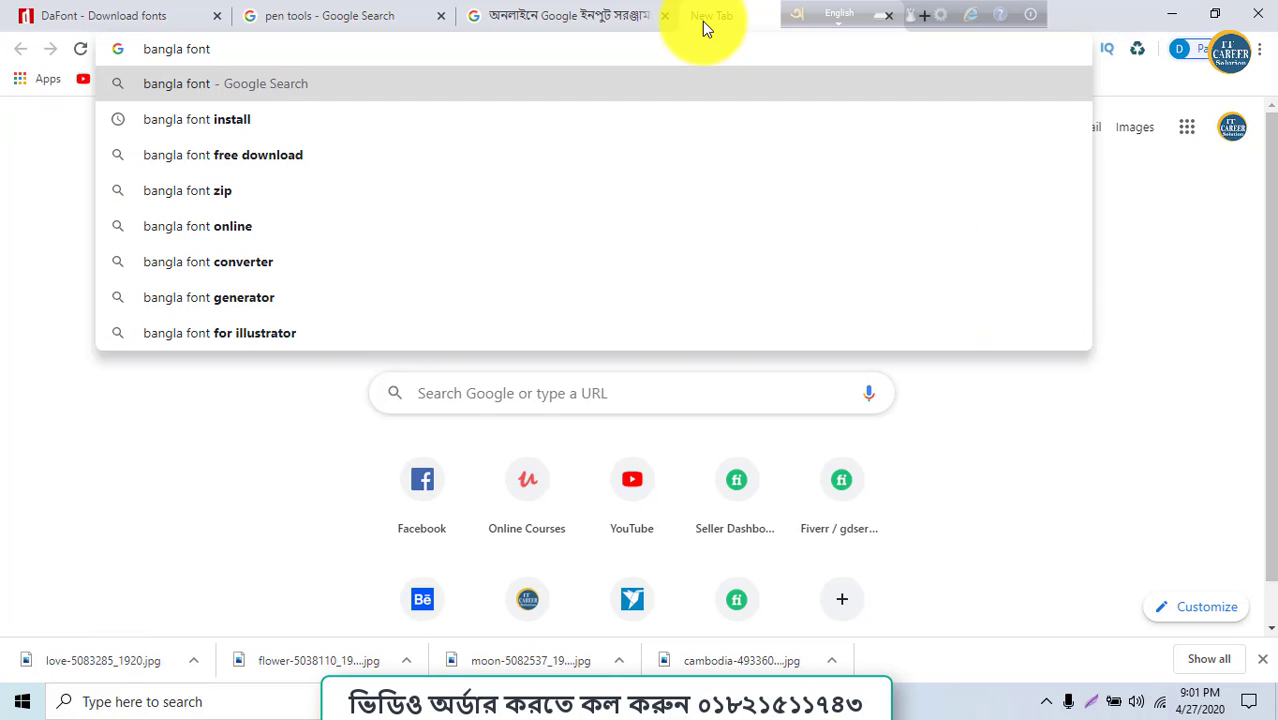
key("Down")
key("Down")
key("Return")
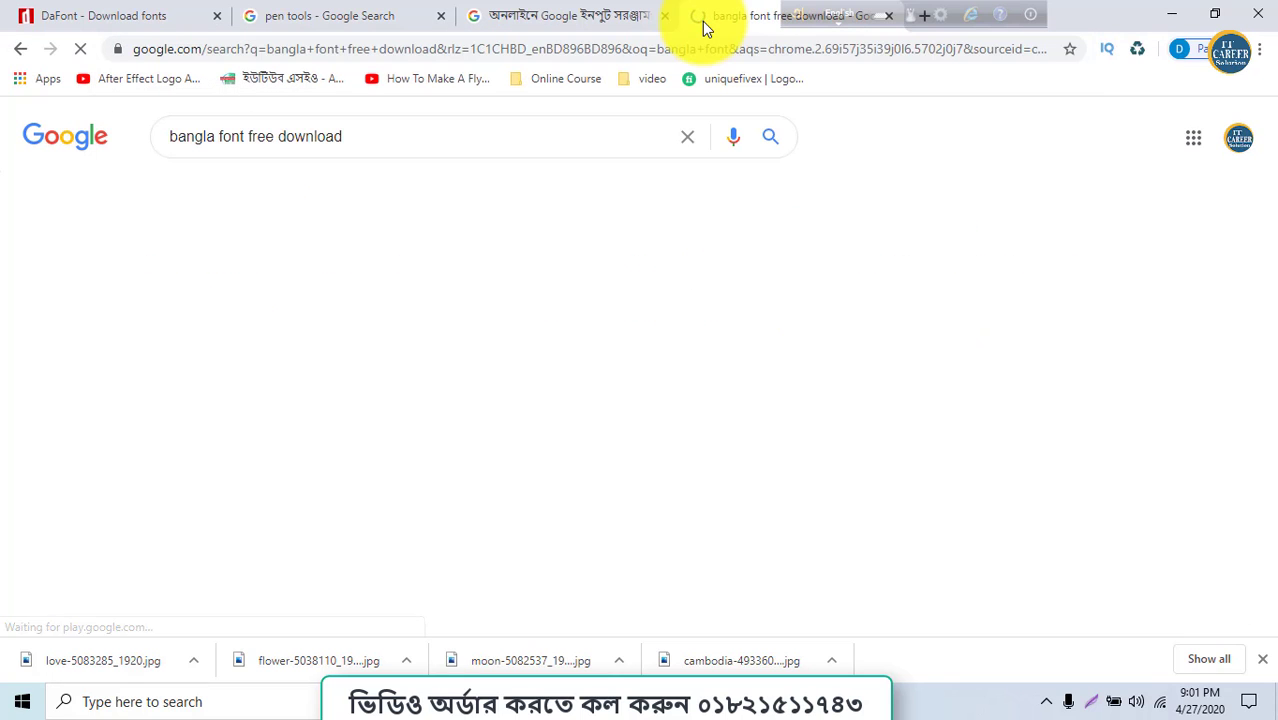
- Check the Free Bangla Font site, then return to the results and open the lipighor.com result
left_click(353, 290)
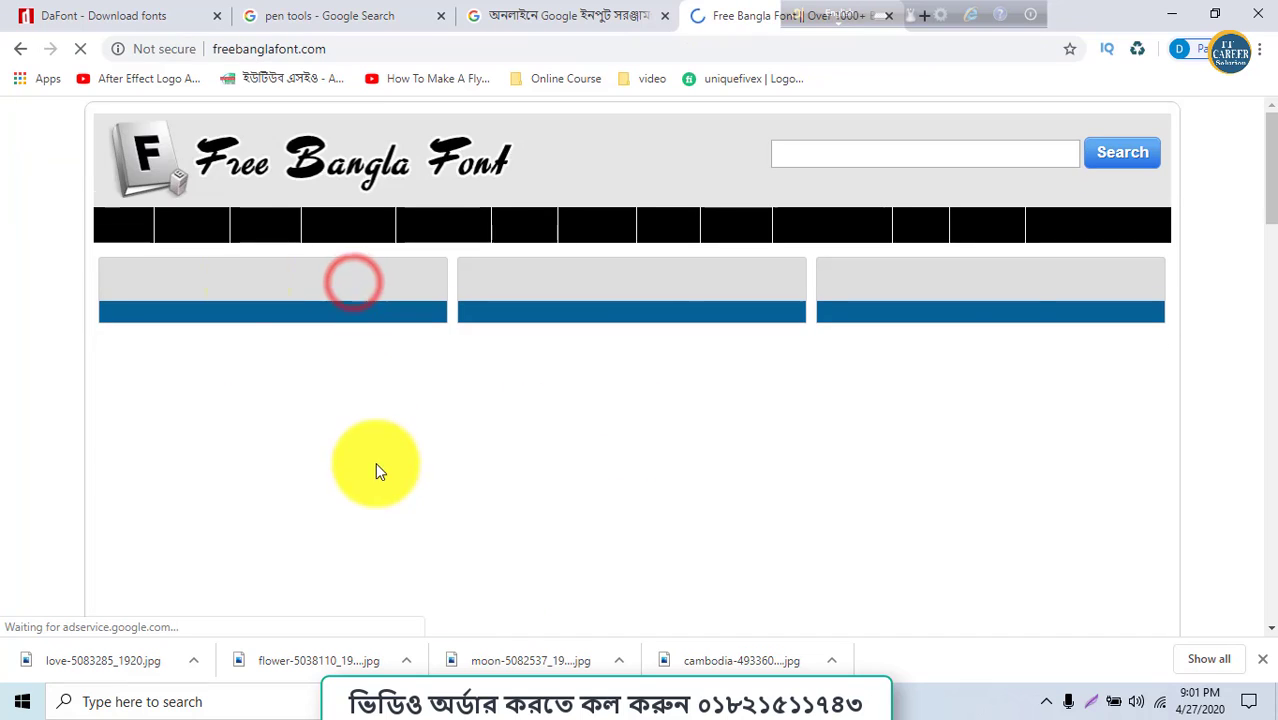
left_click(8, 55)
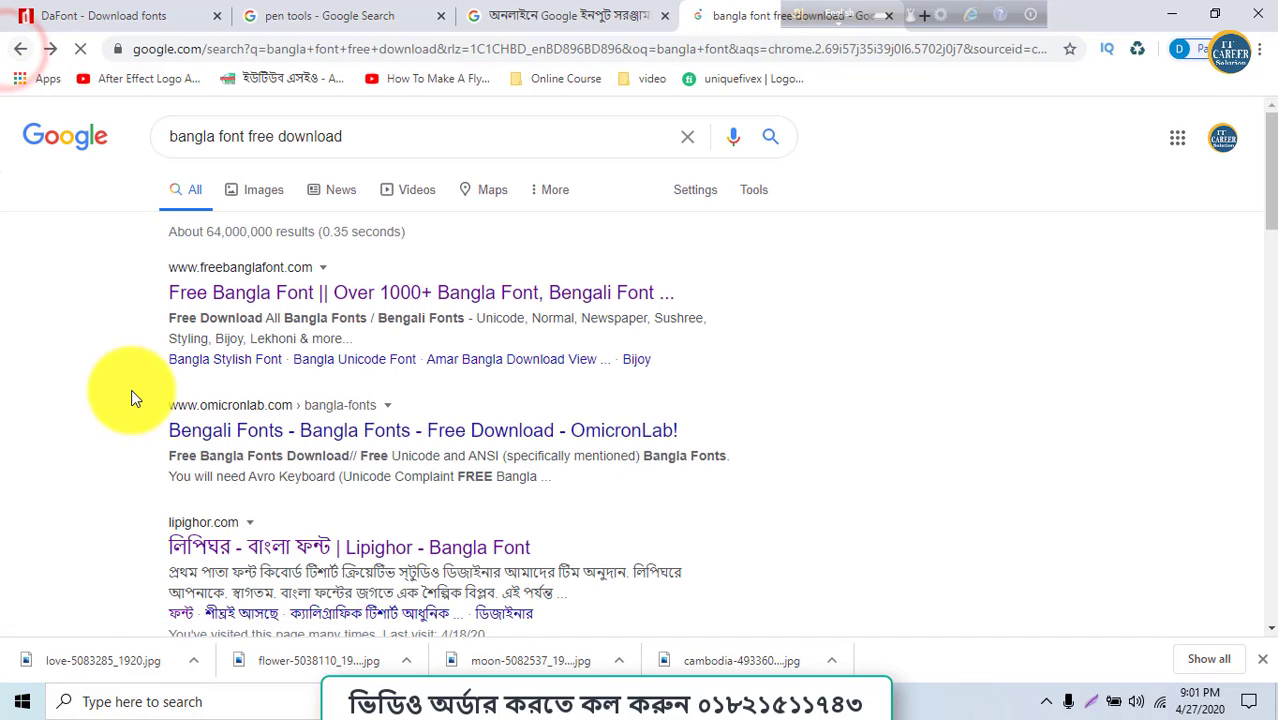
scroll(281, 528, "down", 1)
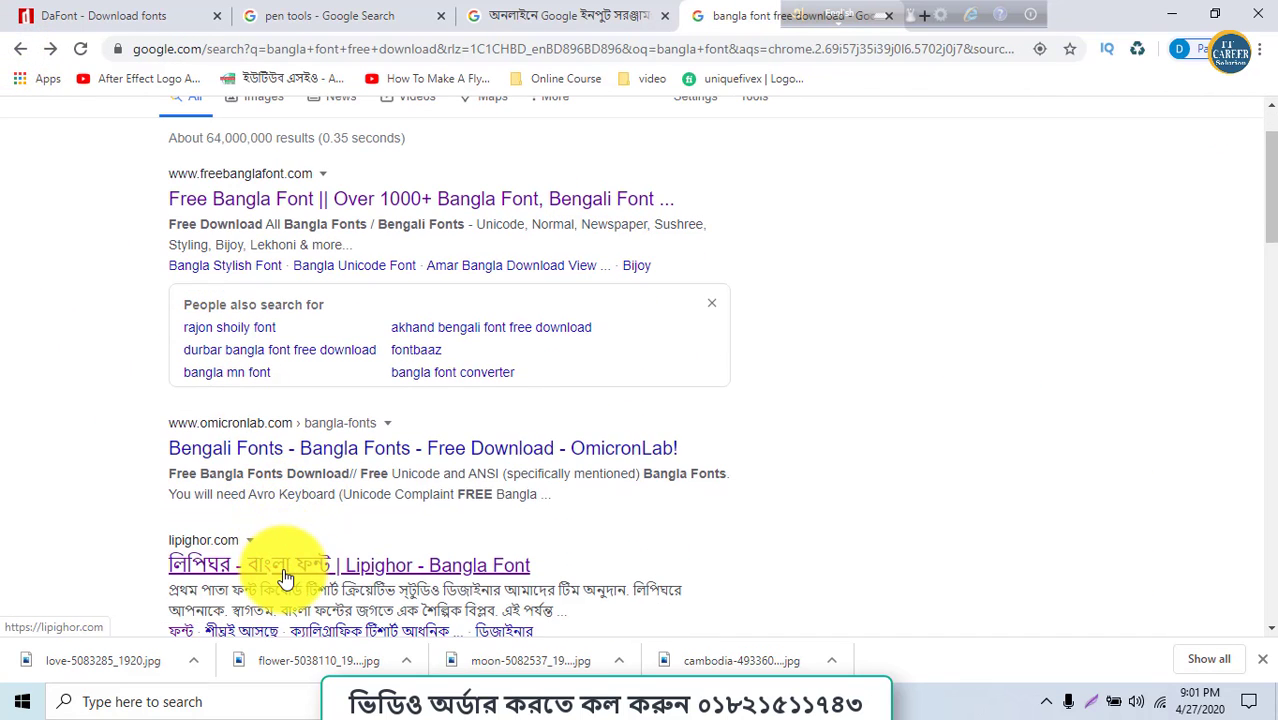
left_click(284, 572)
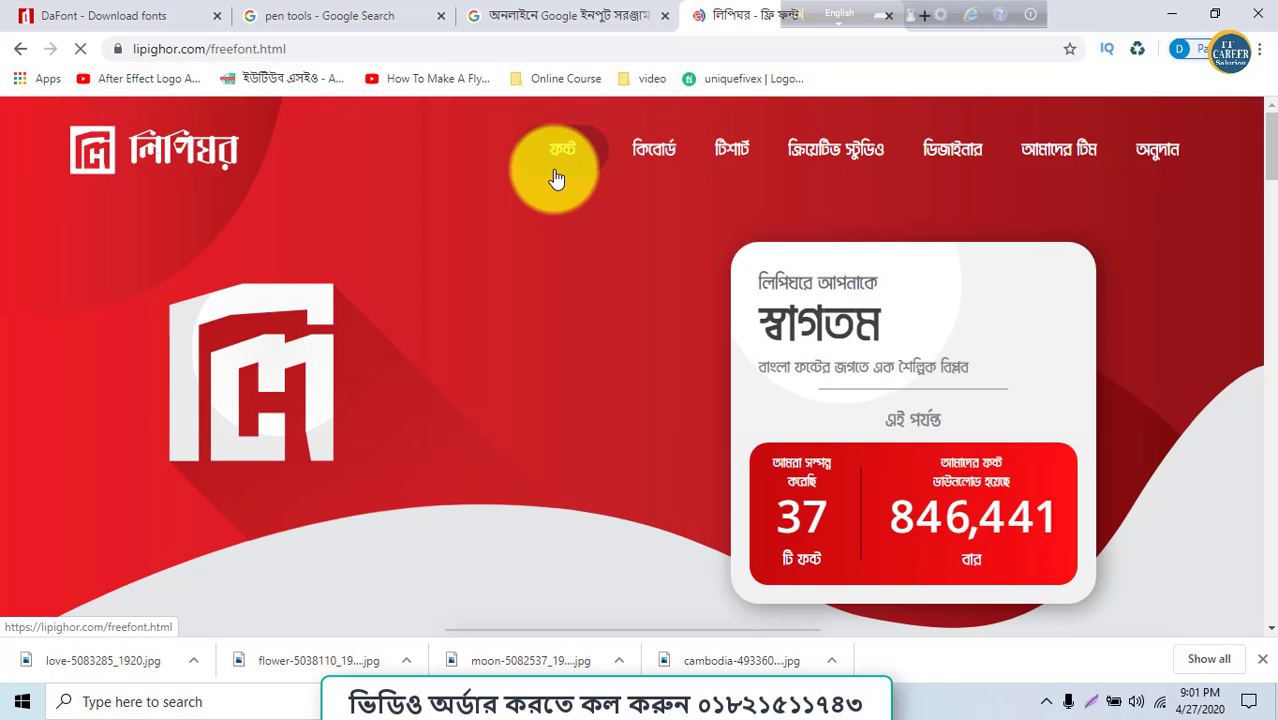
- Browse Lipighor's list of free Bangla fonts
left_click(557, 178)
scroll(600, 300, "down", 1)
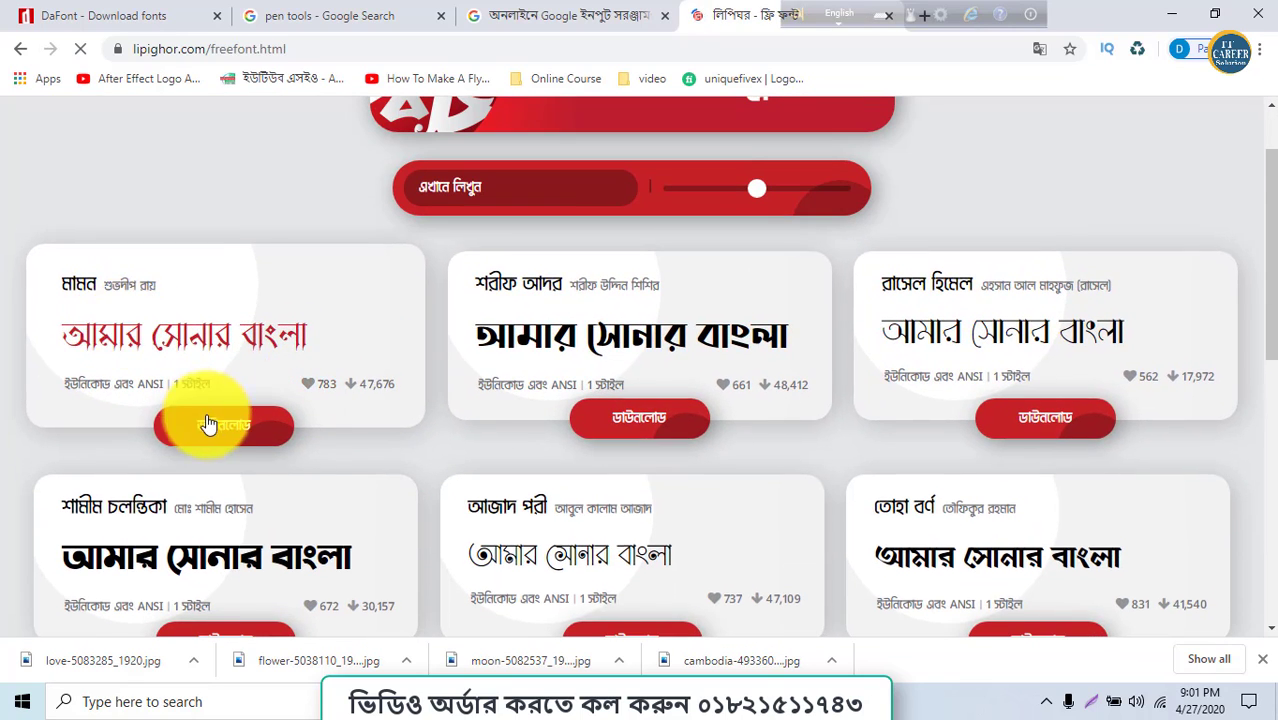
scroll(835, 413, "down", 5)
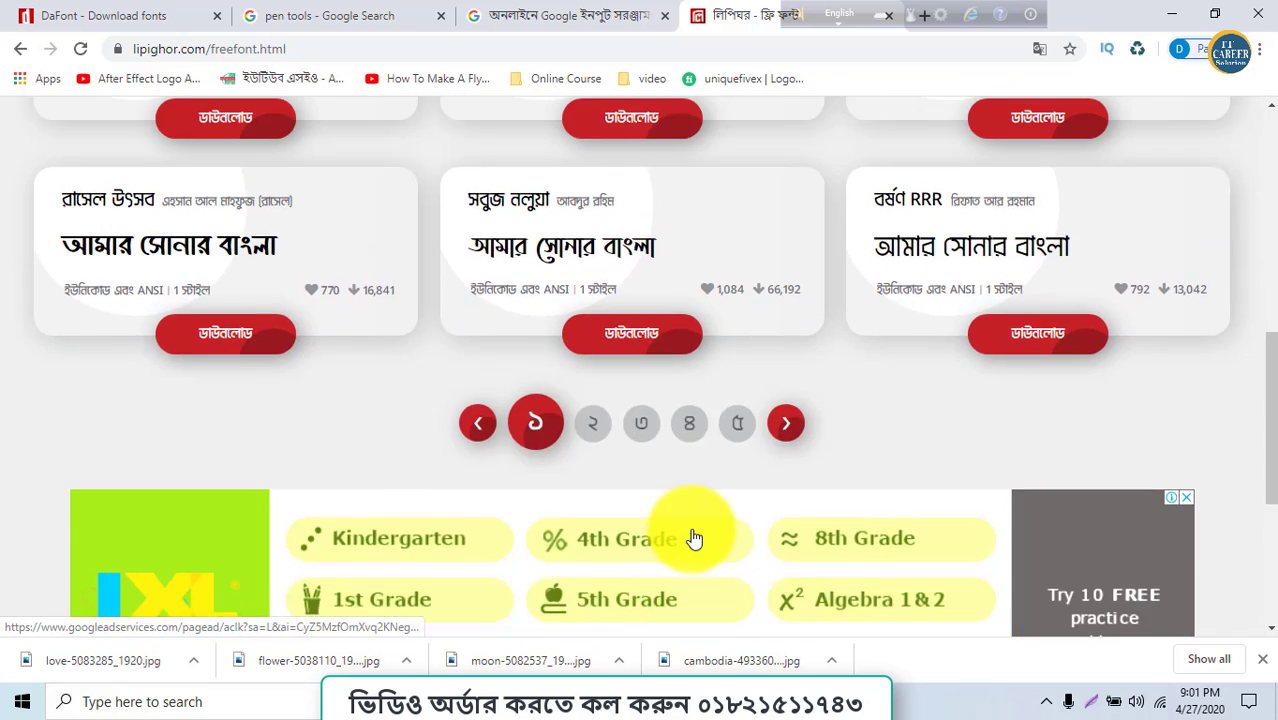
scroll(695, 539, "up", 2)
- Look over the সবুজ নলুয়া (Shobuj Nolua) font download page, then return to Photoshop
left_click(665, 582)
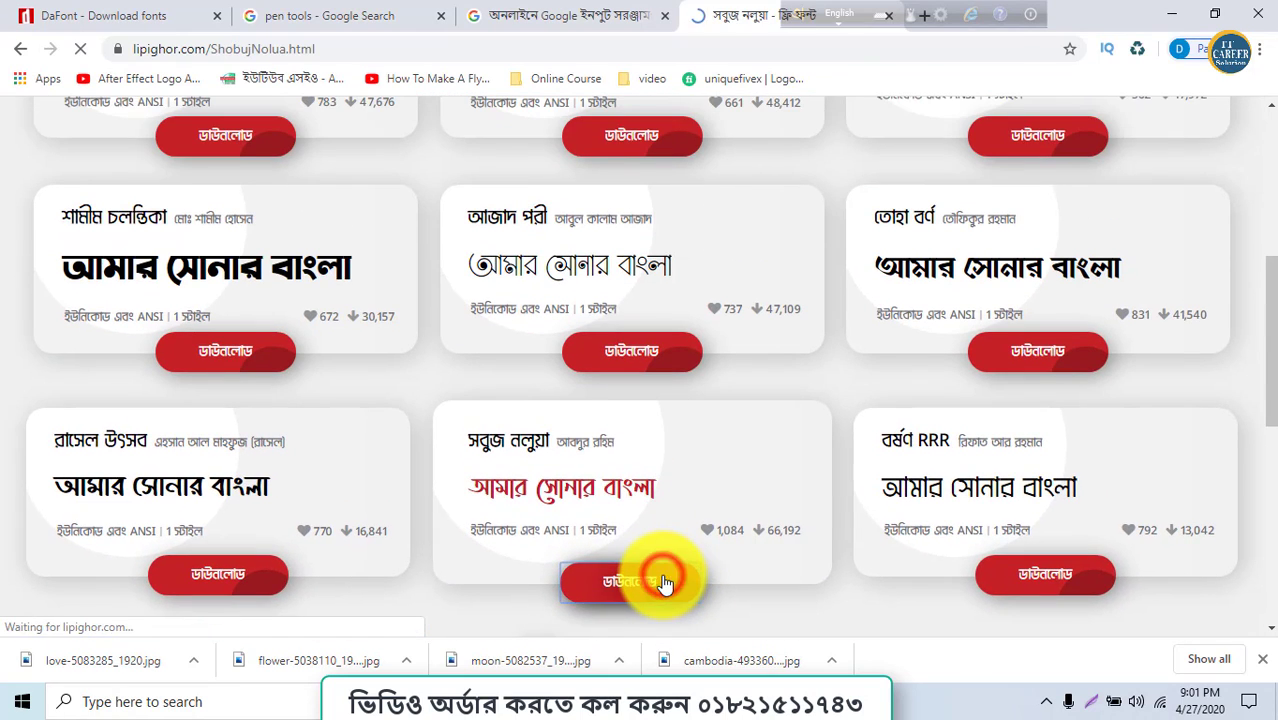
scroll(640, 545, "down", 3)
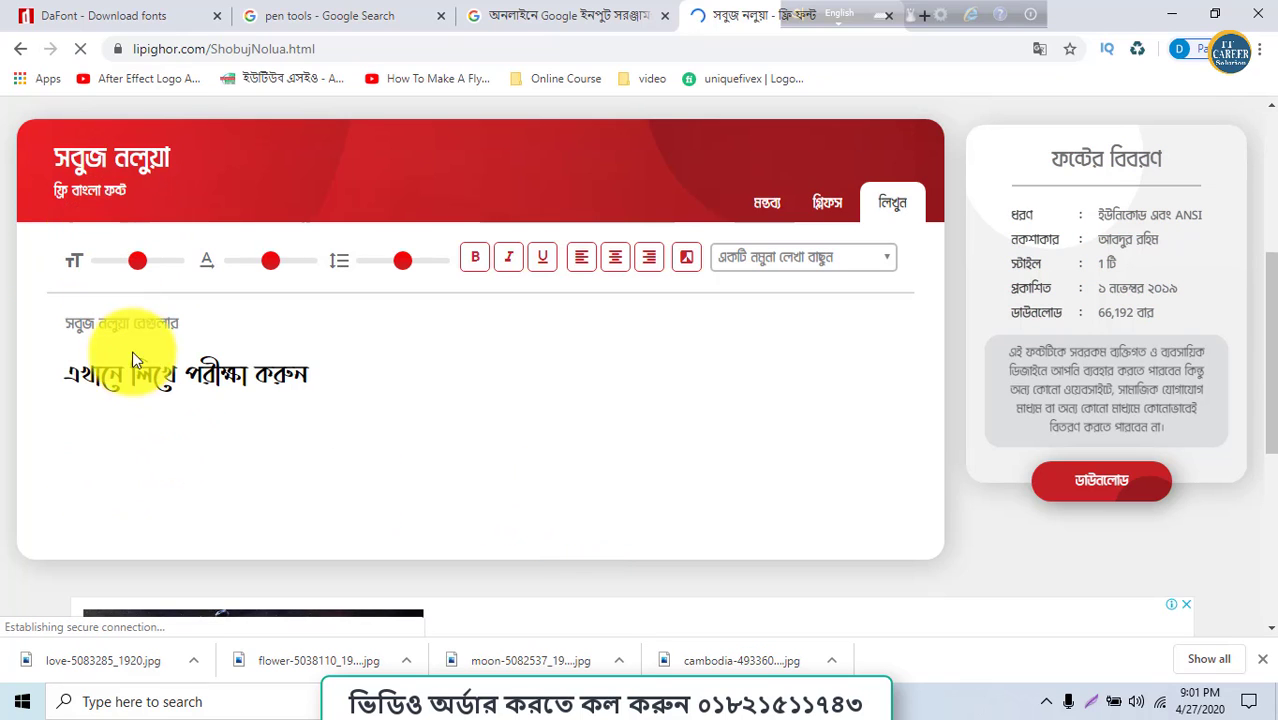
scroll(355, 375, "down", 5)
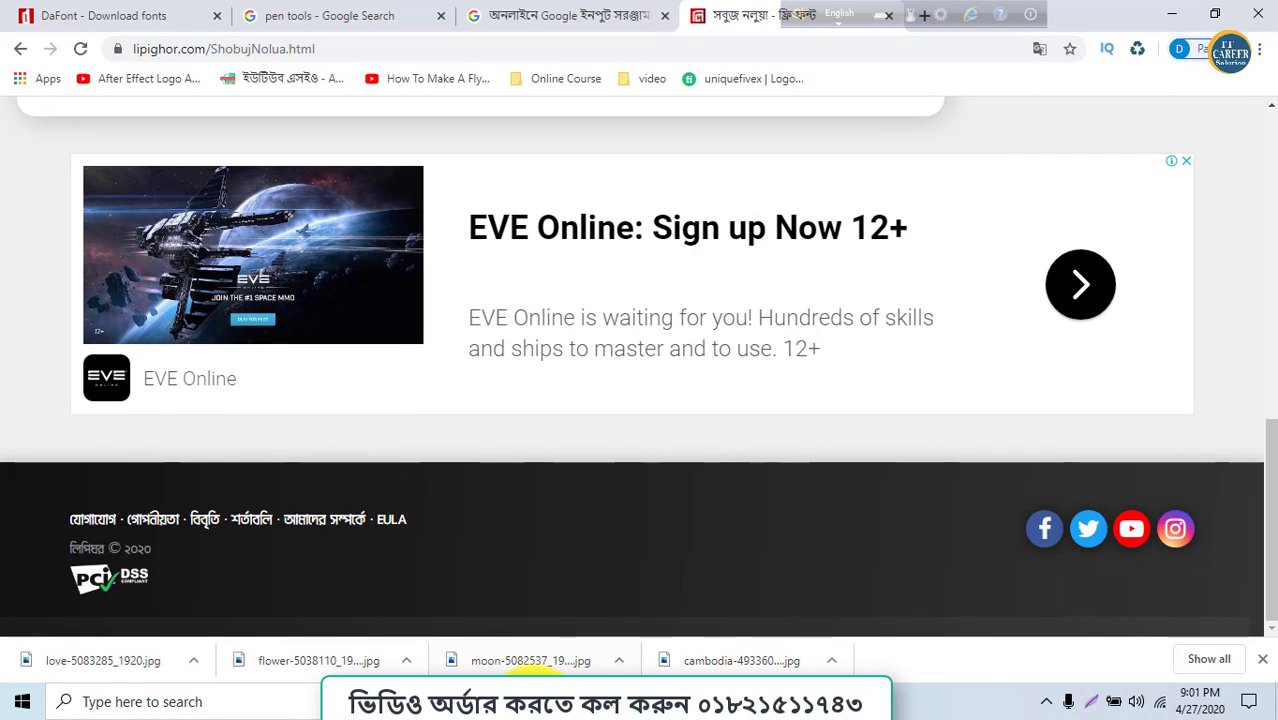
left_click(530, 700)
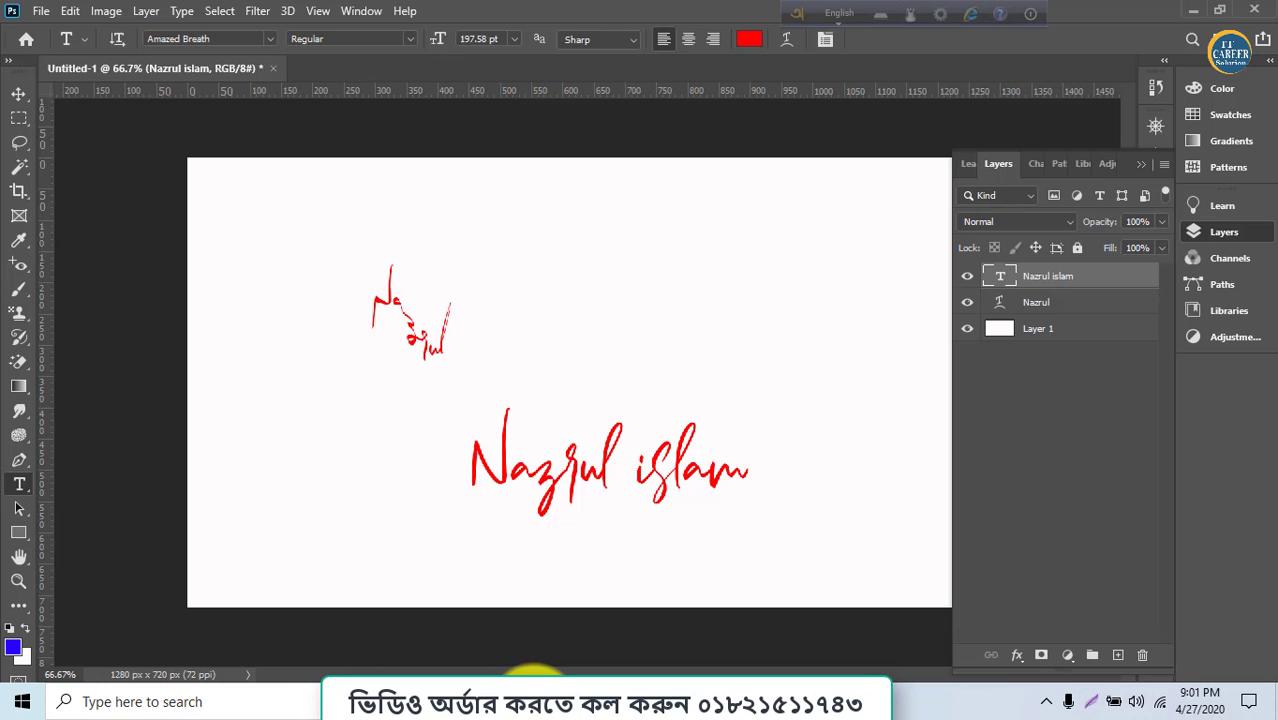
- Replace 'Nazrul islam' with pasted আমি আমি তুমি in SutonnyMJ Bold, then move it left to centre it
triple_click(539, 482)
type("Avwg Avwg Zzwg")
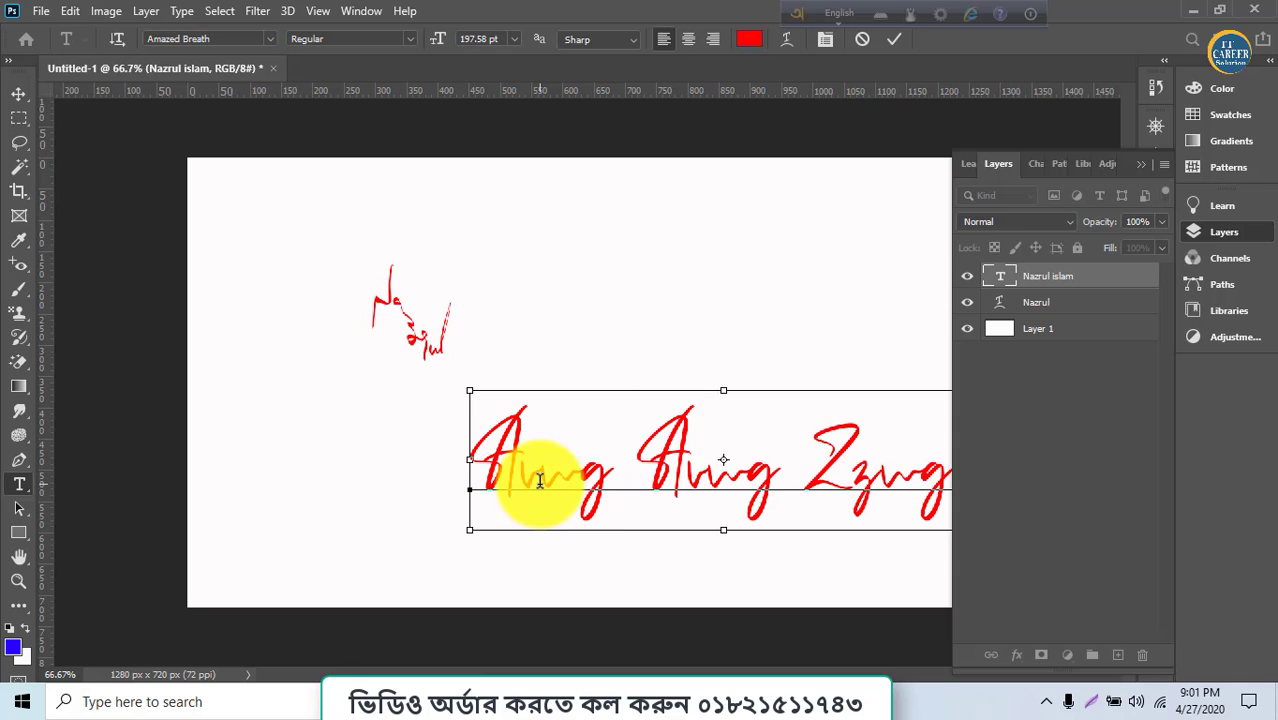
key("ctrl+a")
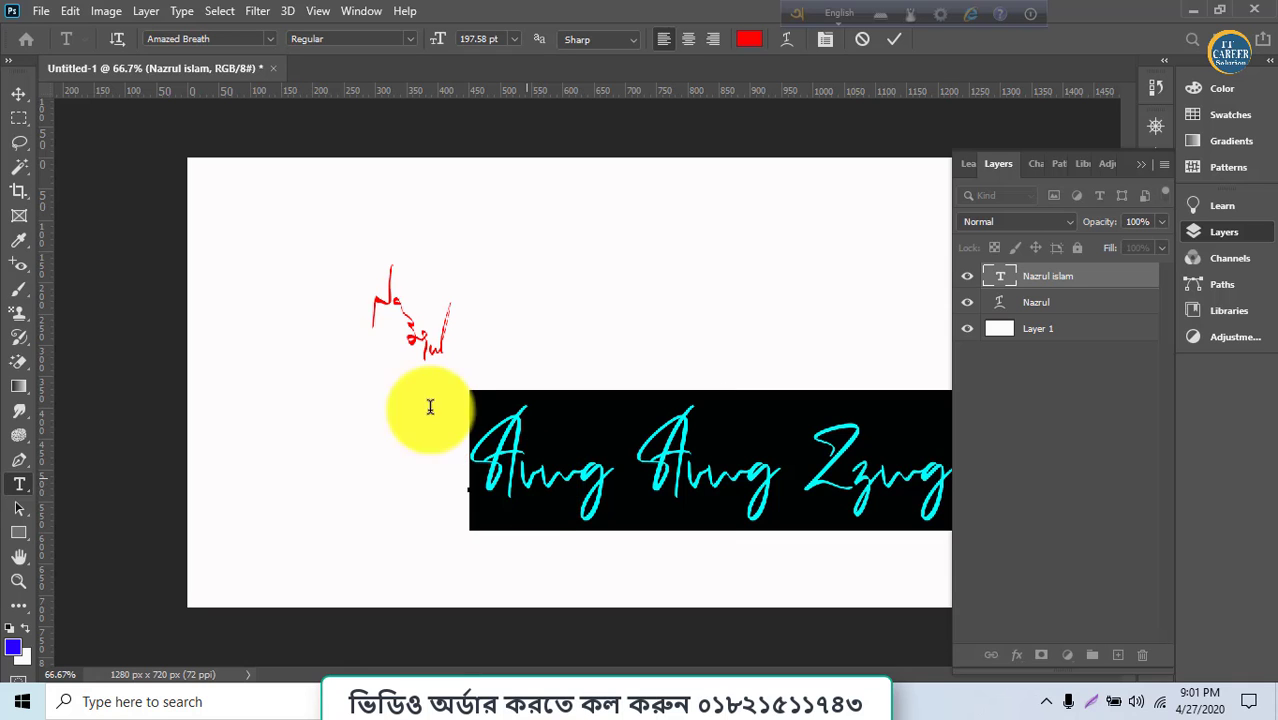
type("sut")
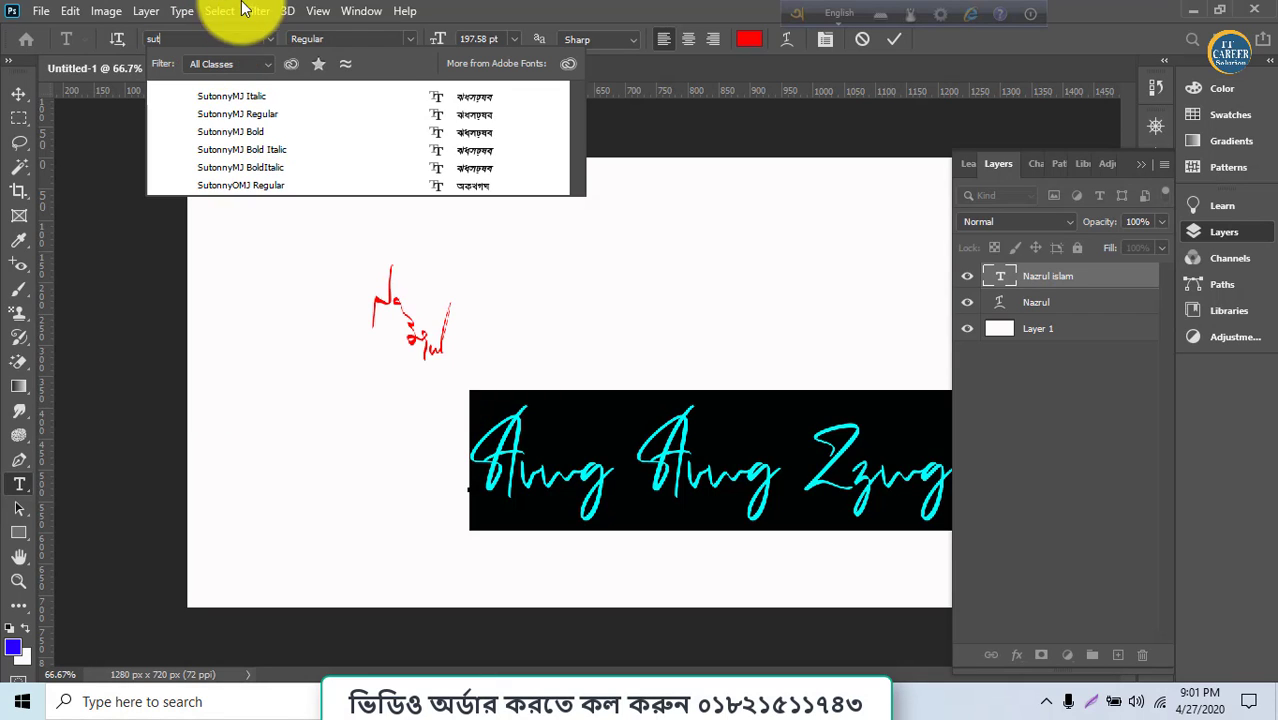
left_click(370, 127)
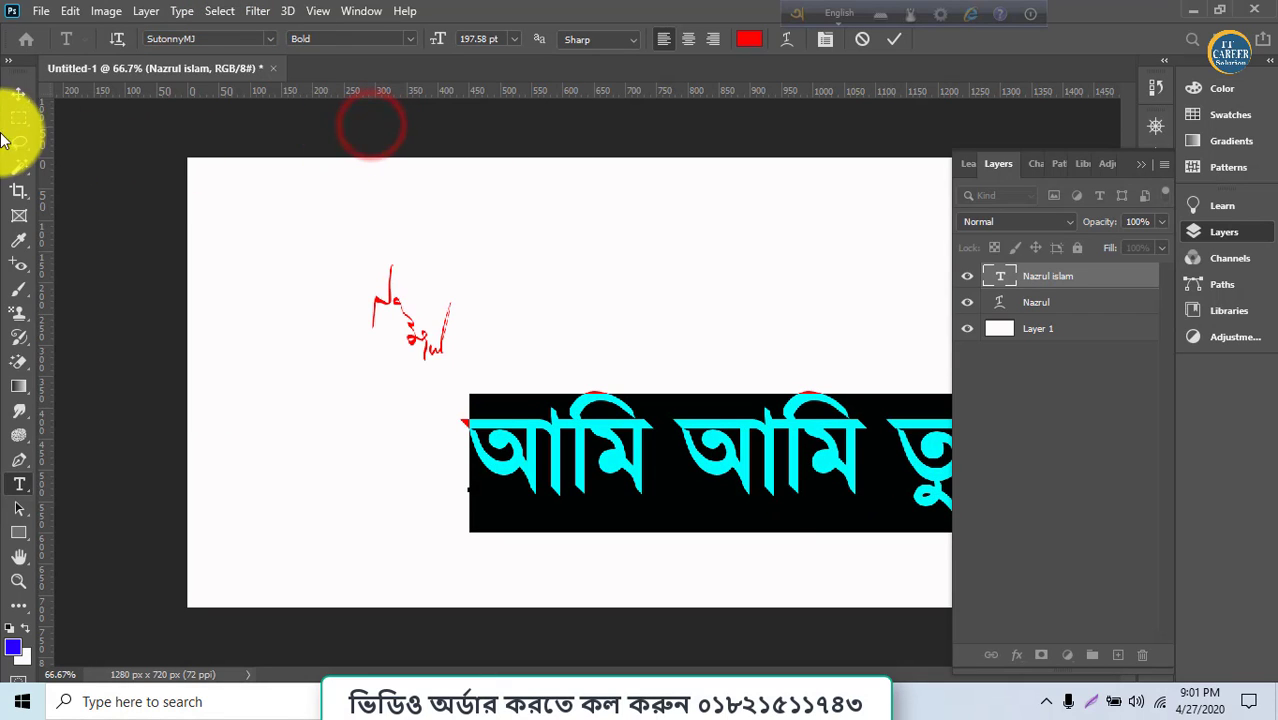
left_click(19, 93)
left_click_drag(628, 451, 418, 455)
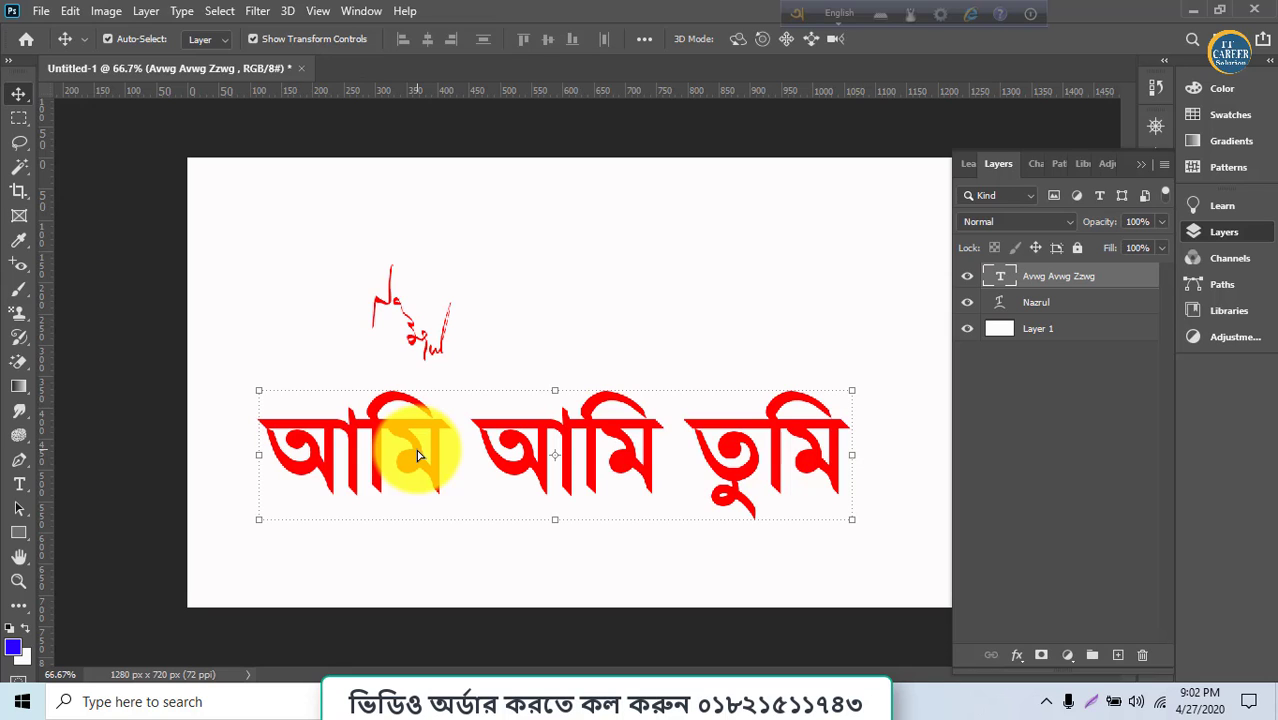
- Create a vertical text layer containing the pasted Bangla text আমি আমি তুমি
left_click(17, 480)
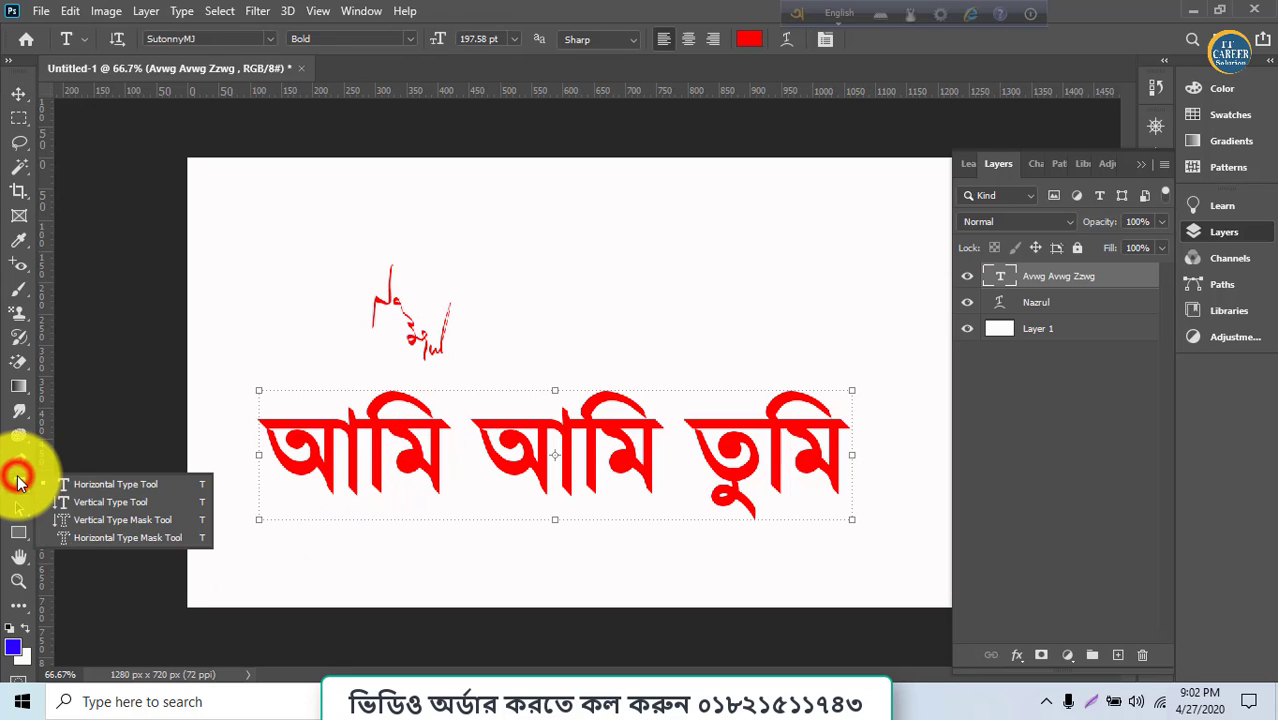
left_click(84, 503)
left_click(557, 252)
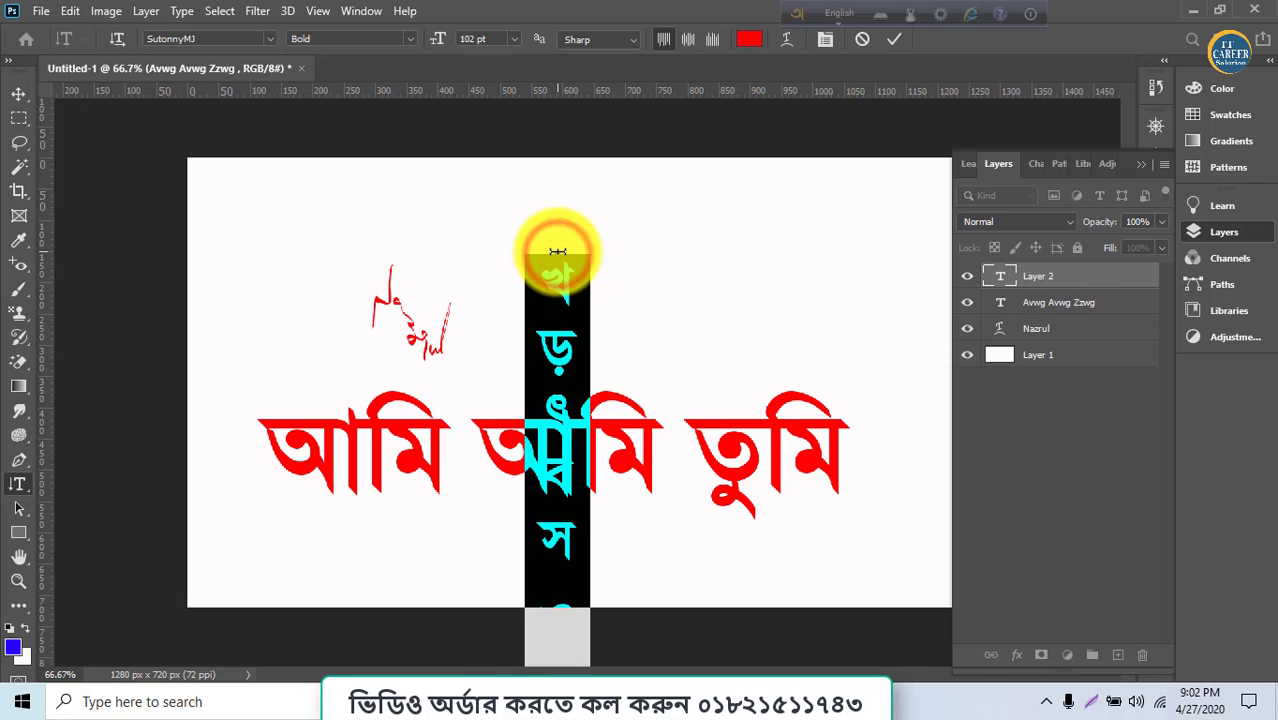
left_click(27, 90)
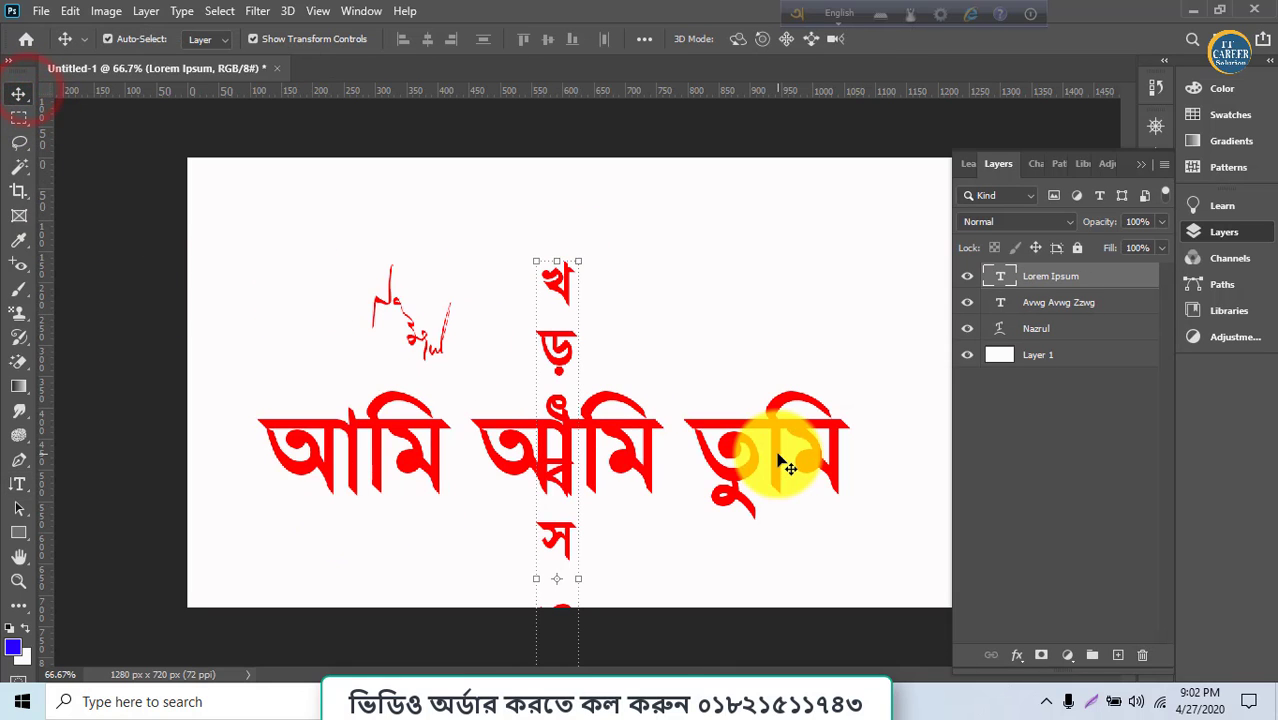
double_click(545, 345)
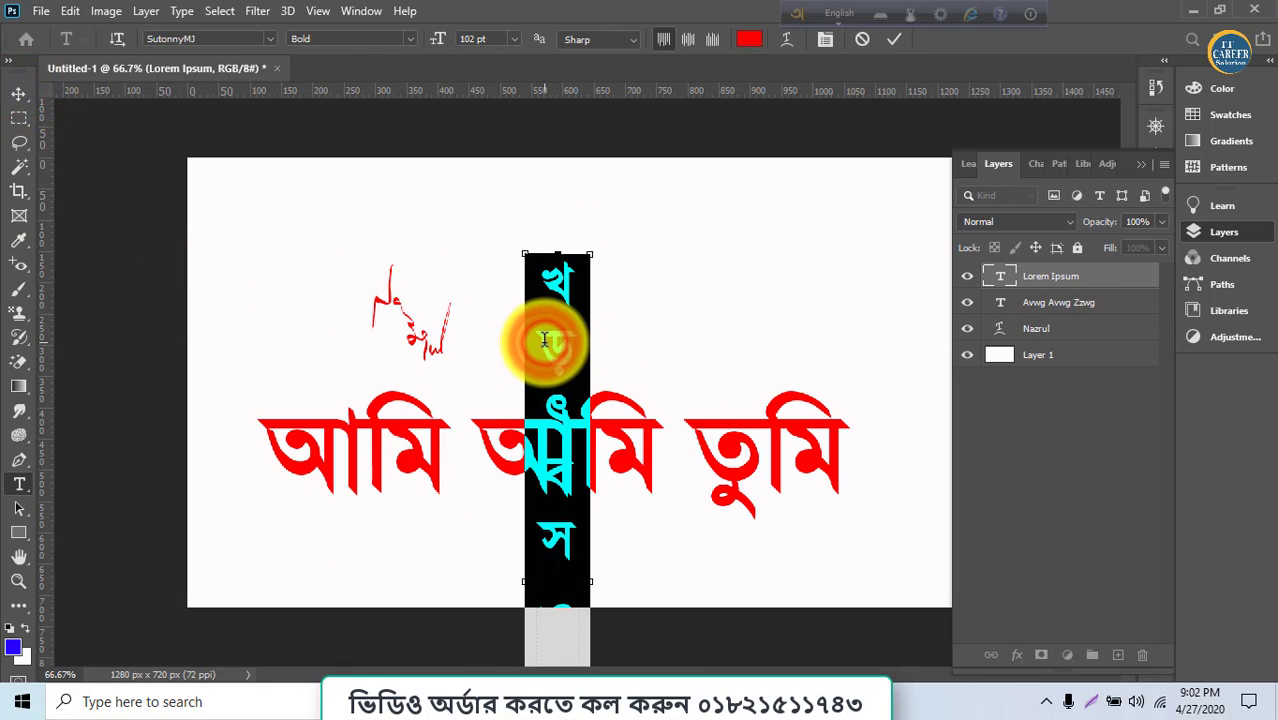
type("আমি আমি তুমি")
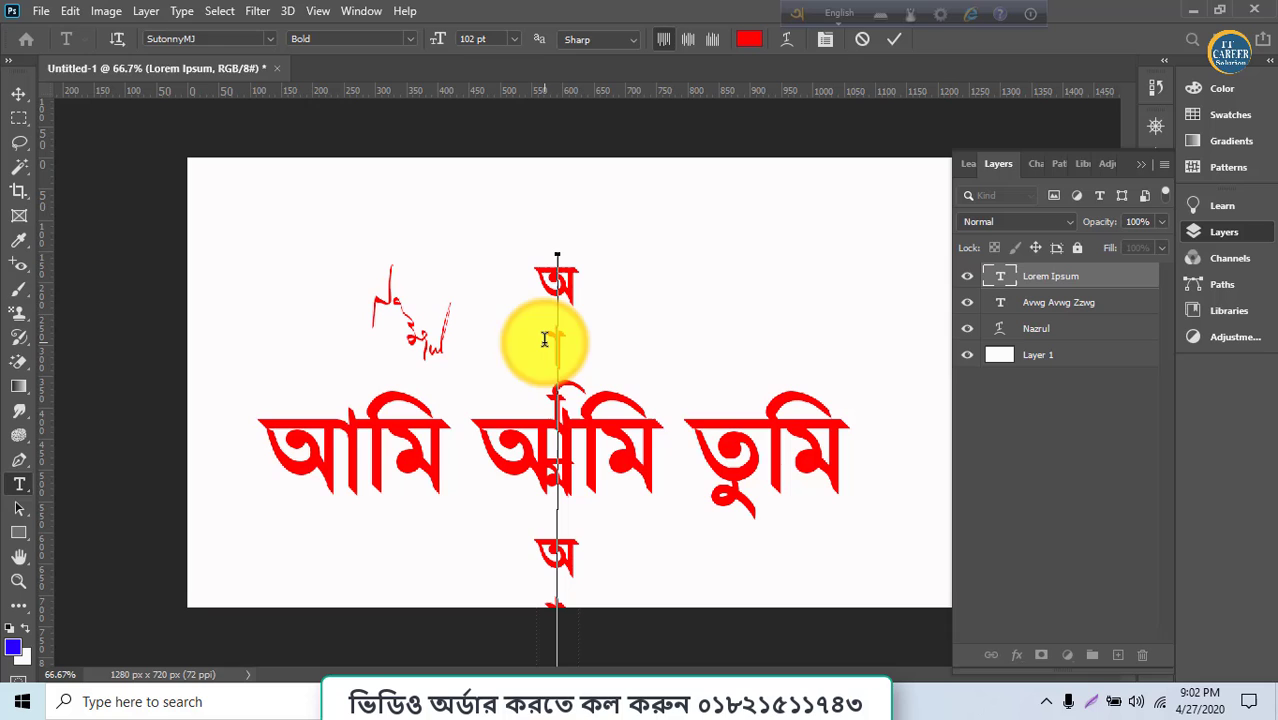
left_click(17, 93)
- Scale the vertical text to about 44% and move it to the canvas's left edge
left_click_drag(553, 258, 231, 291)
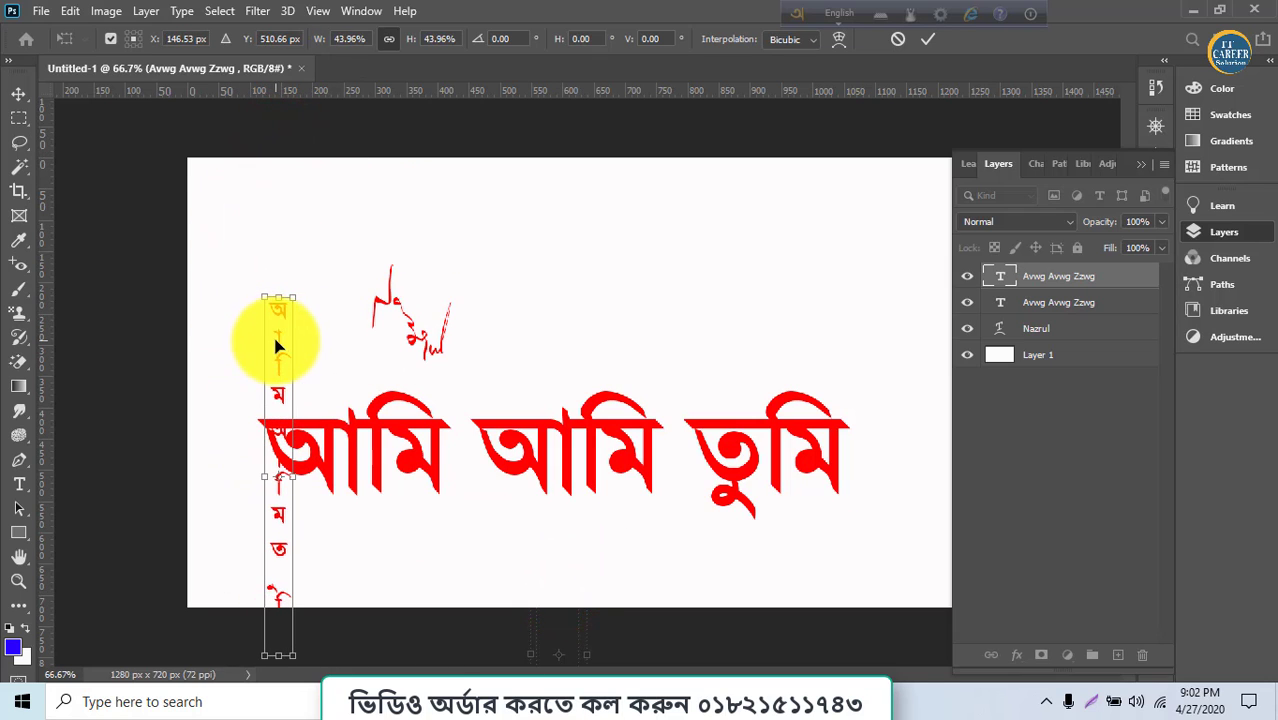
left_click_drag(277, 342, 224, 257)
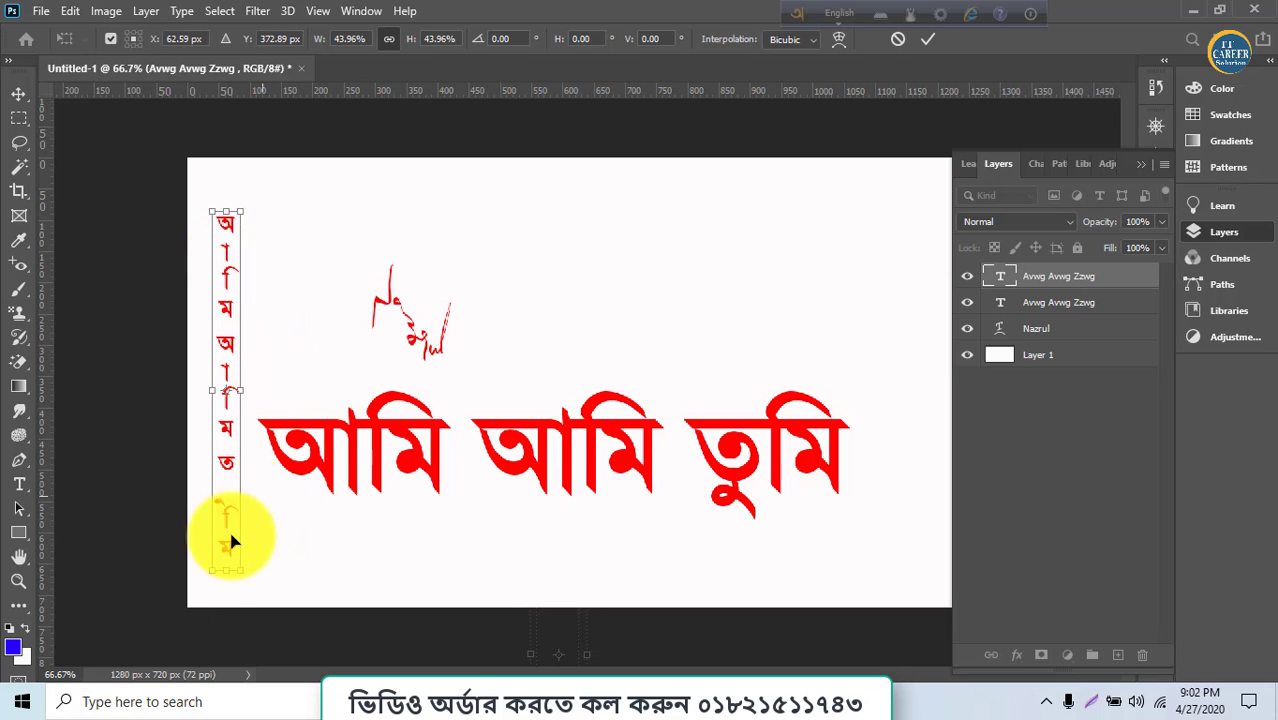
left_click_drag(21, 484, 73, 510)
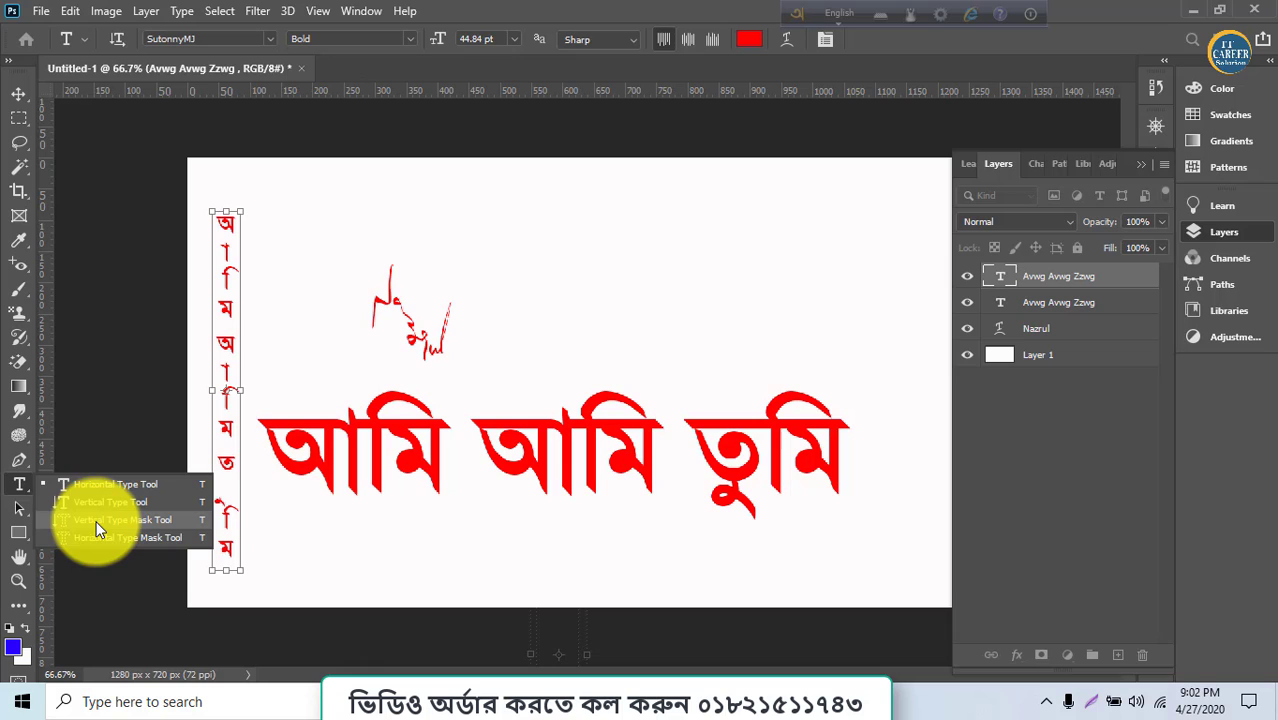
- Make a vertical type-mask selection and move the red Bangla text up and slightly right
left_click(97, 524)
left_click(459, 330)
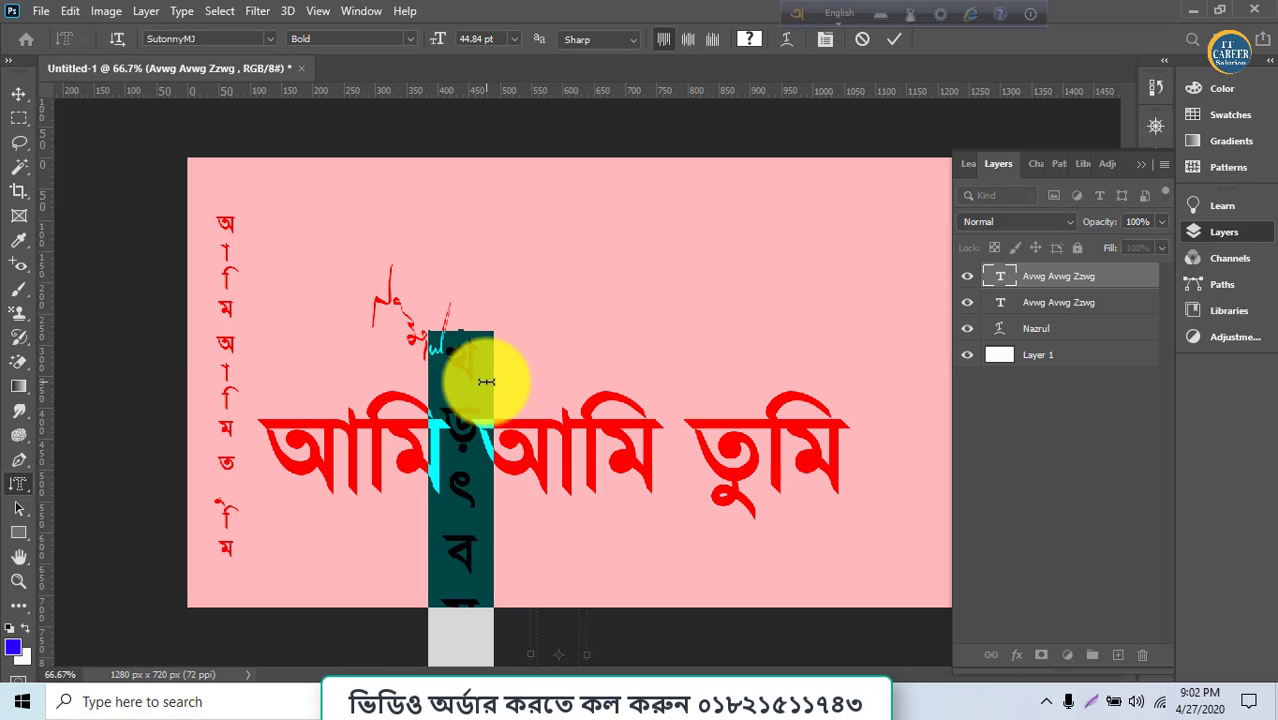
left_click(20, 92)
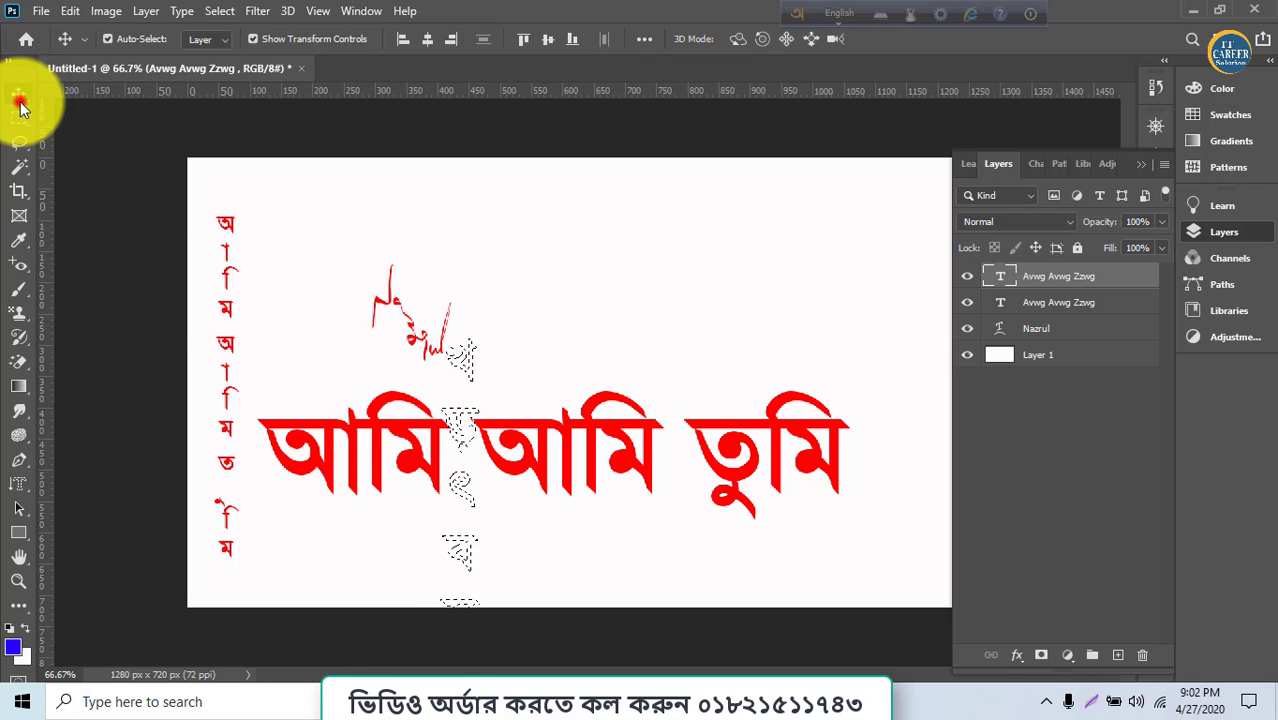
left_click_drag(458, 435, 511, 298)
- On Layer 1, make another vertical type-mask selection and shift the white background down, exposing transparency
left_click(1097, 340)
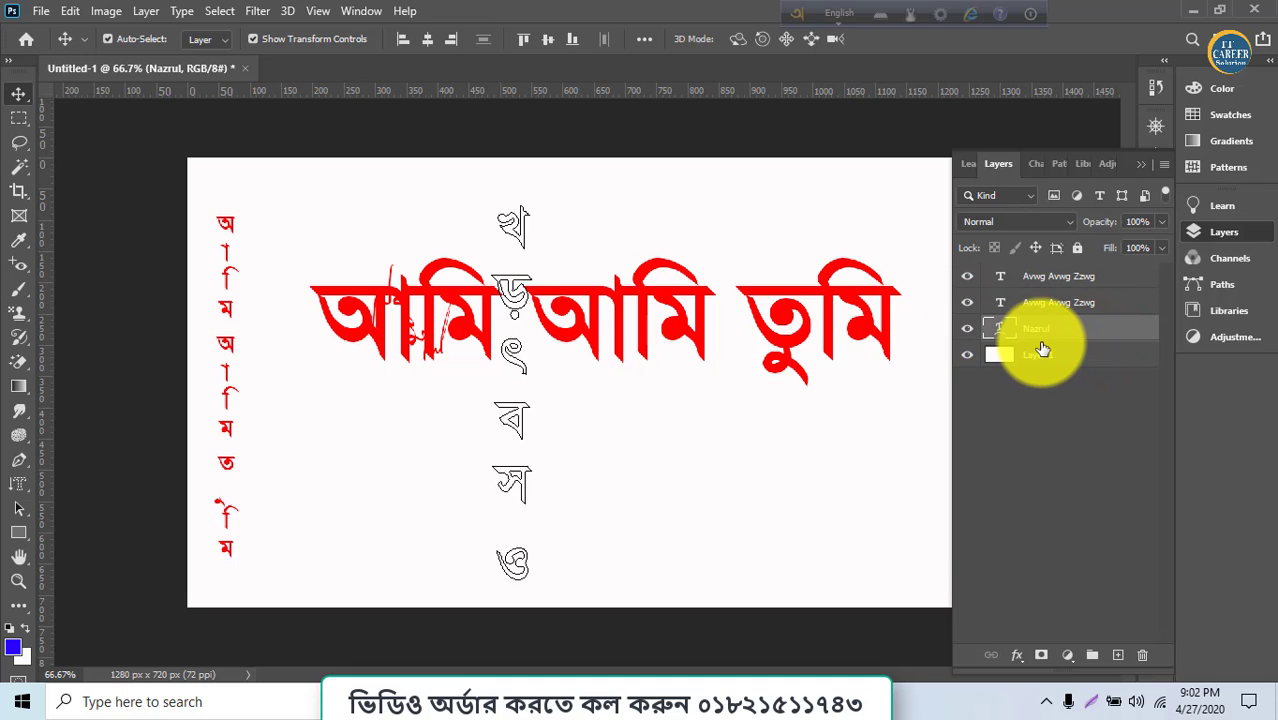
left_click(1041, 355)
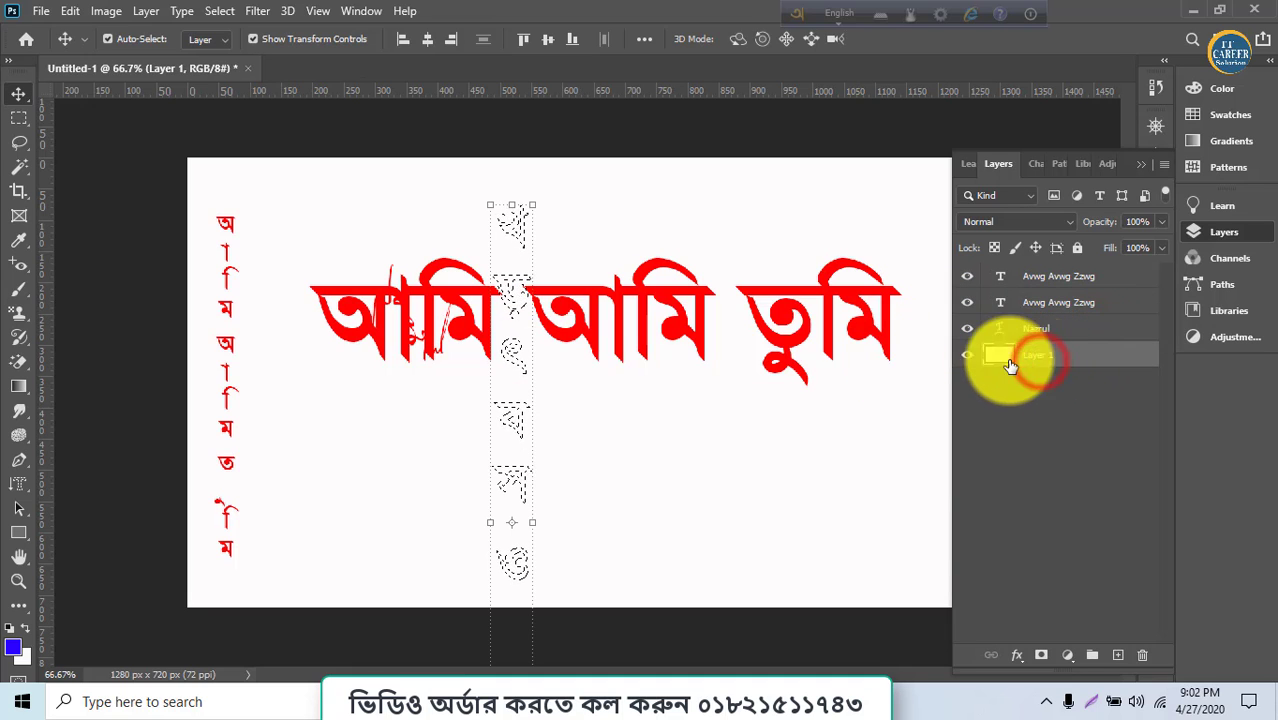
left_click(736, 415)
left_click(19, 481)
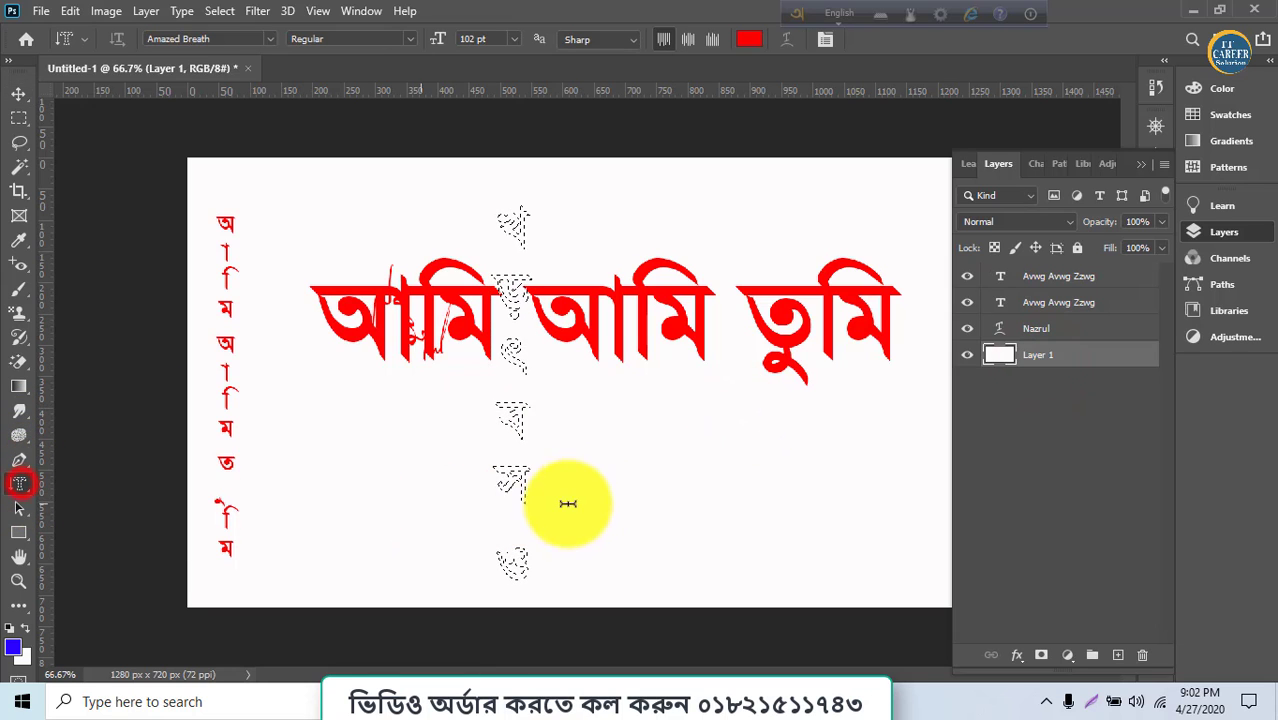
left_click(590, 468)
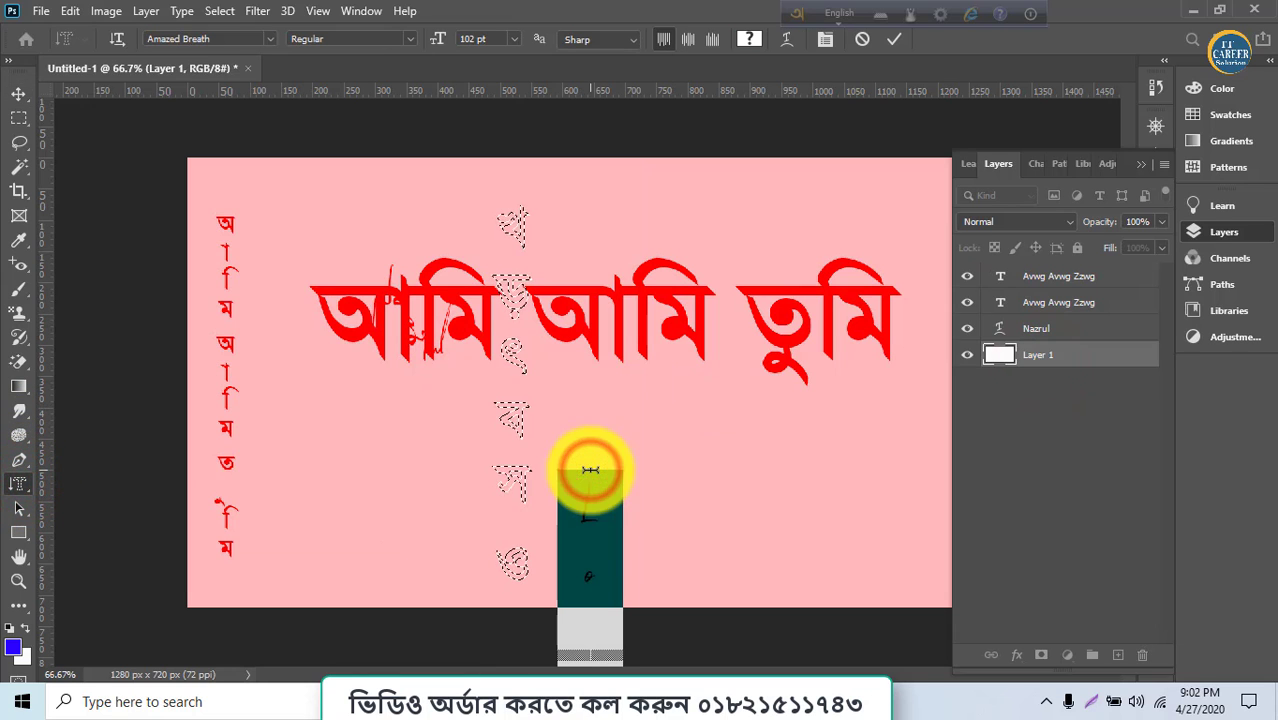
left_click(18, 95)
left_click_drag(590, 515, 509, 481)
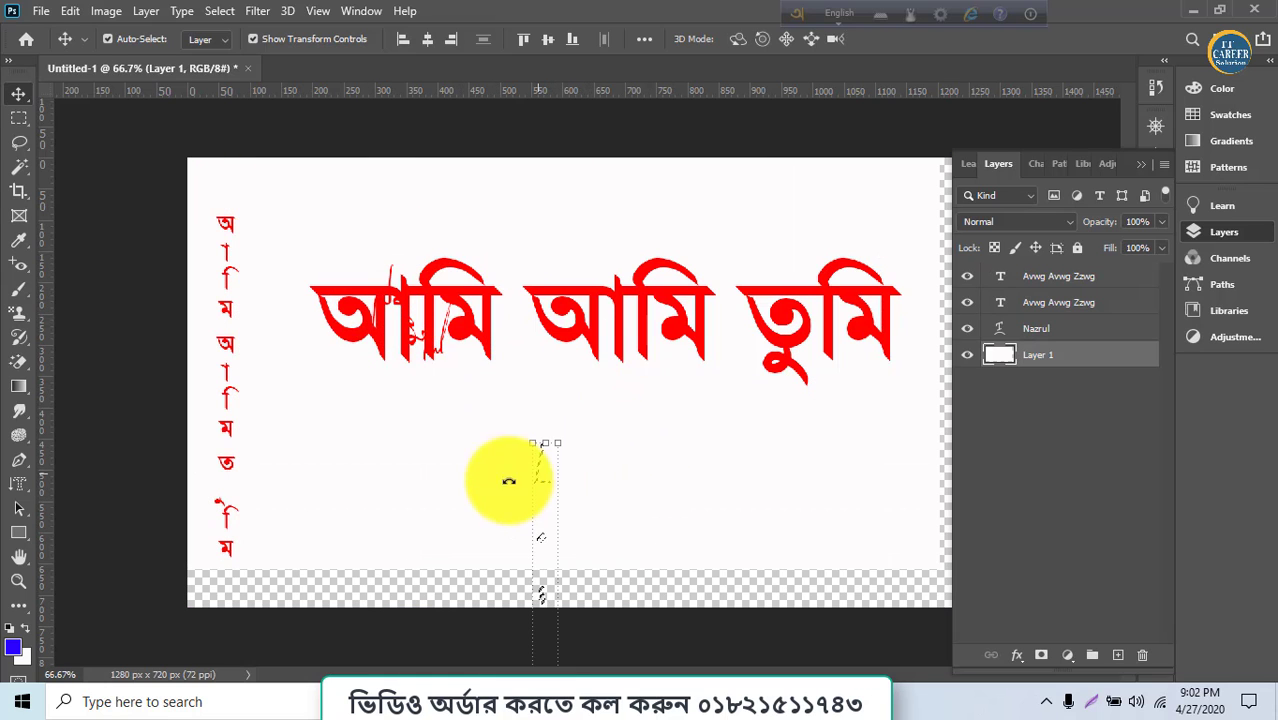
left_click(22, 490)
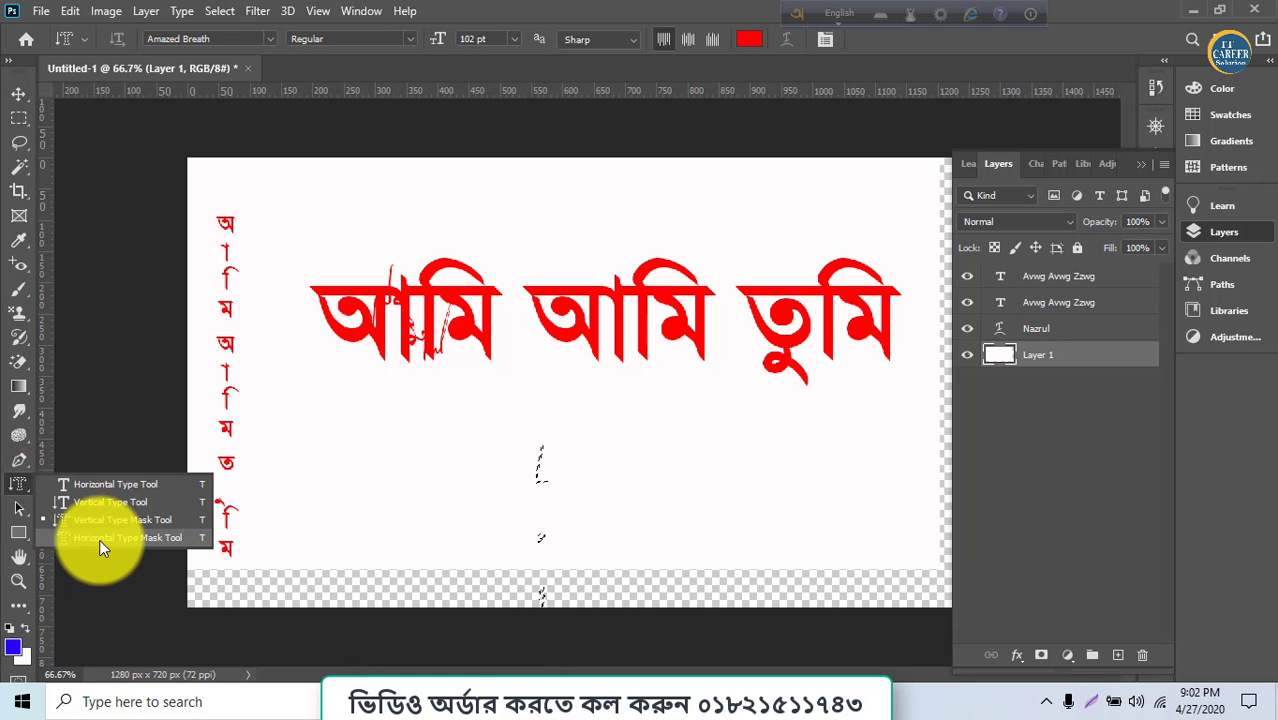
left_click(100, 540)
- Make a Lorem Ipsum horizontal type-mask selection near the lower left and nudge it down
left_click(315, 485)
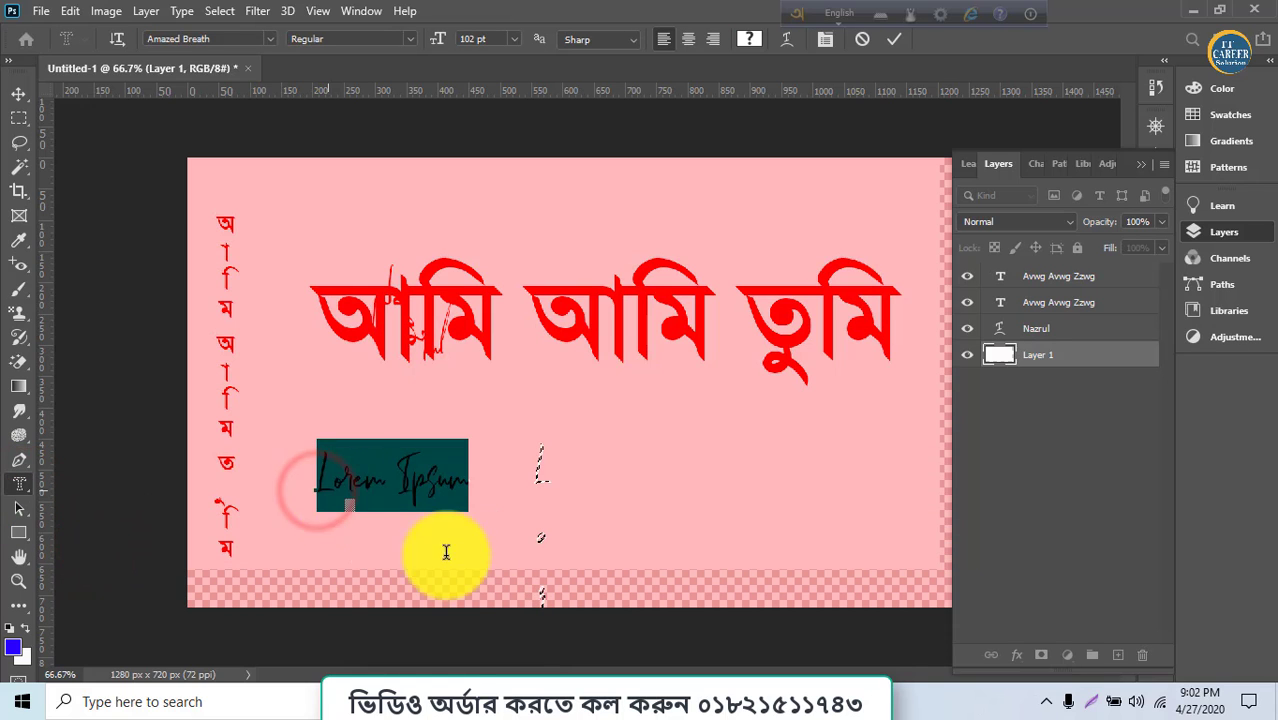
left_click(20, 93)
left_click_drag(673, 442, 665, 498)
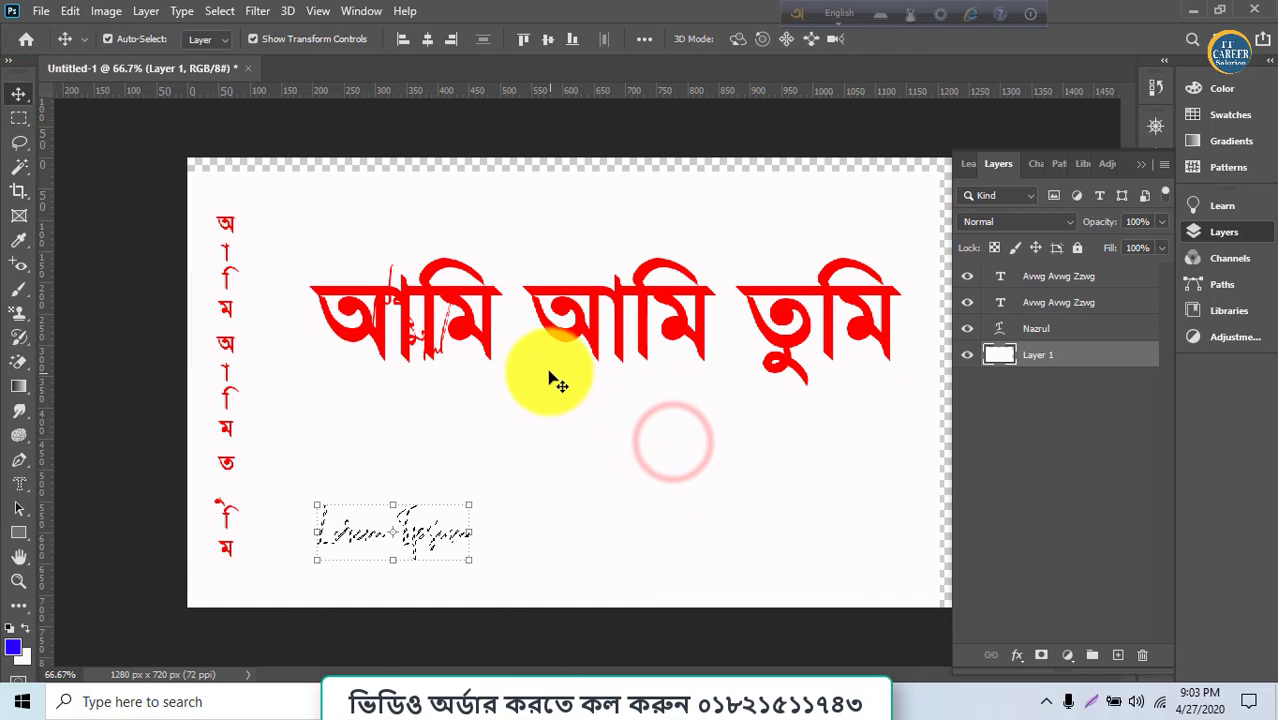
- Select the second Avwg Avwg Zzwg text layer and commit the pending text edit
left_click(1010, 302)
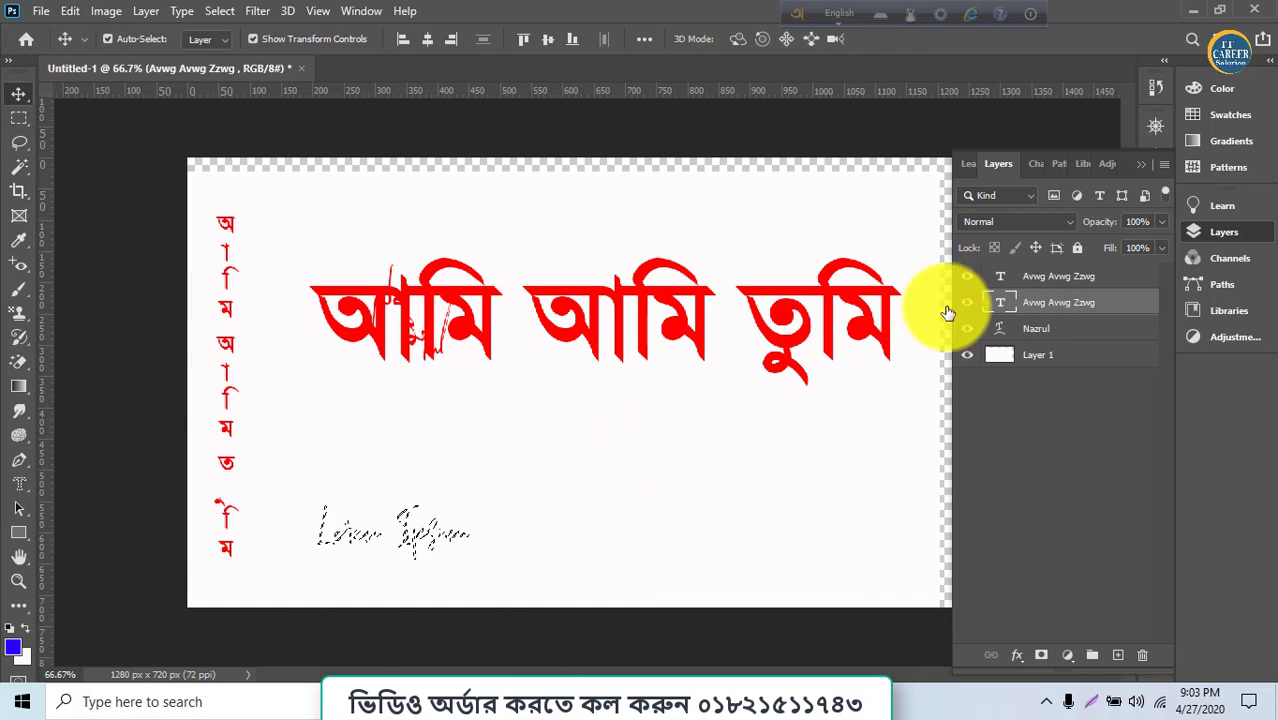
left_click(20, 482)
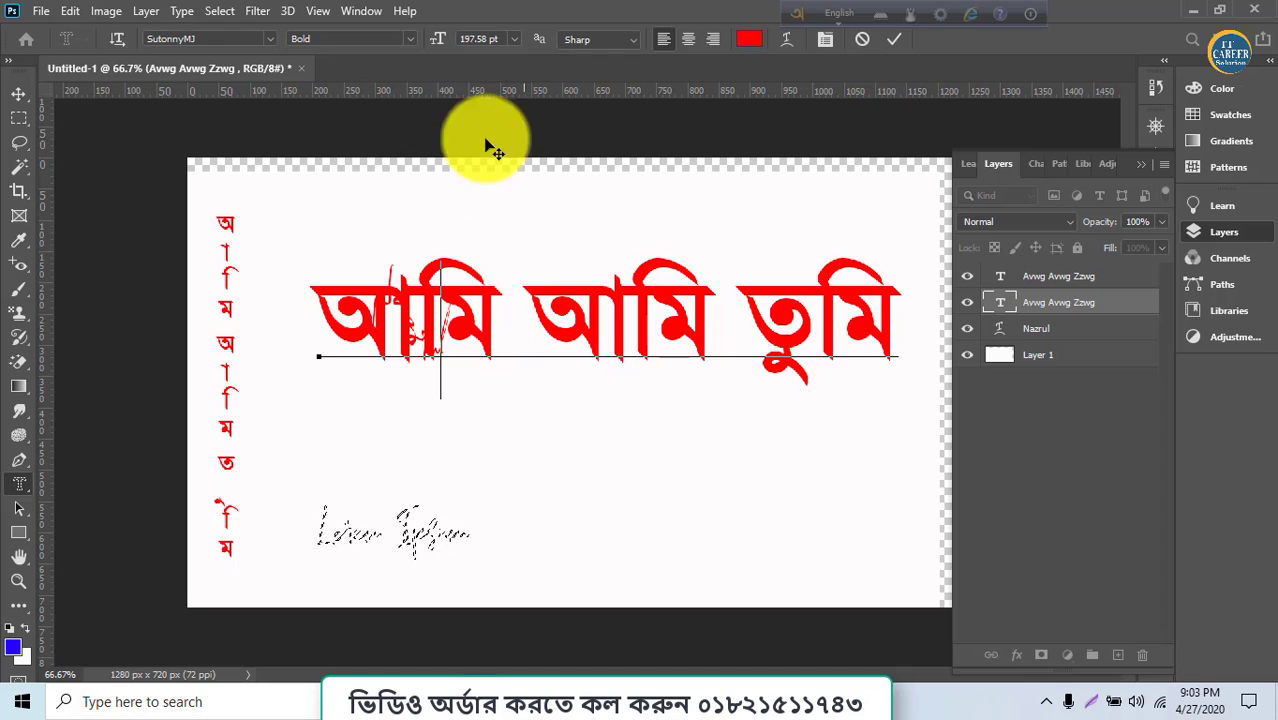
left_click(45, 12)
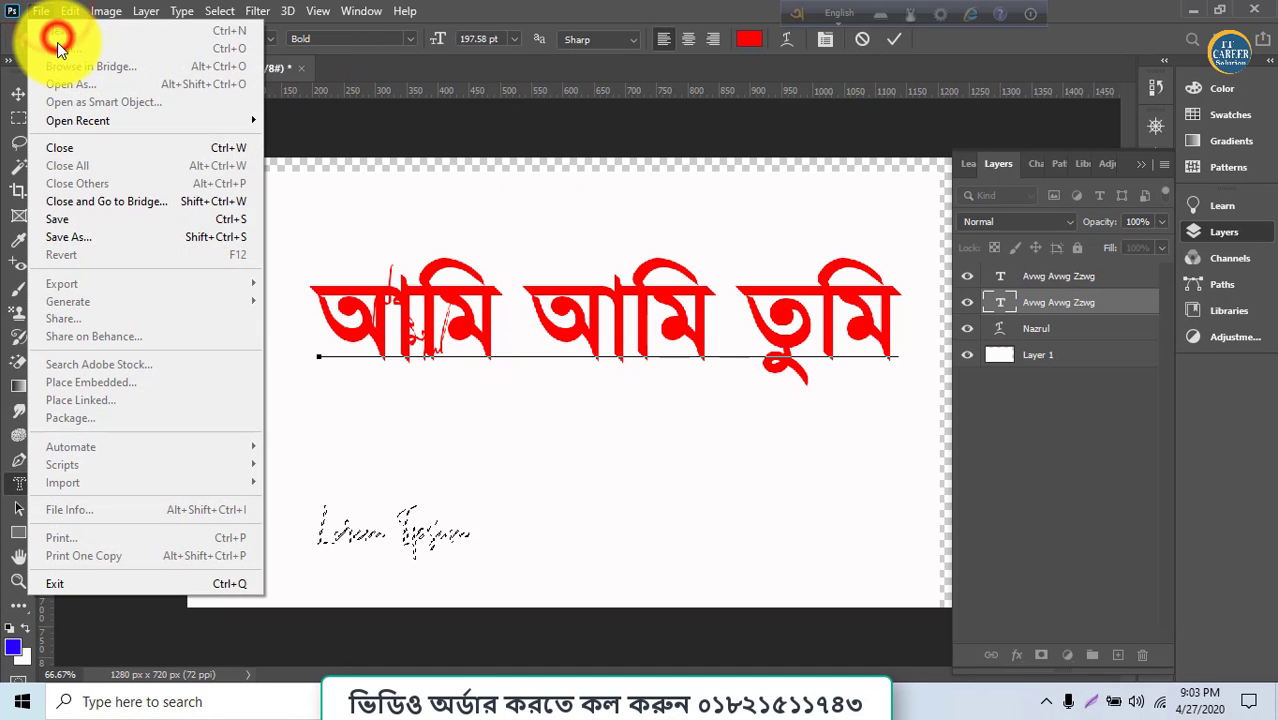
left_click(892, 40)
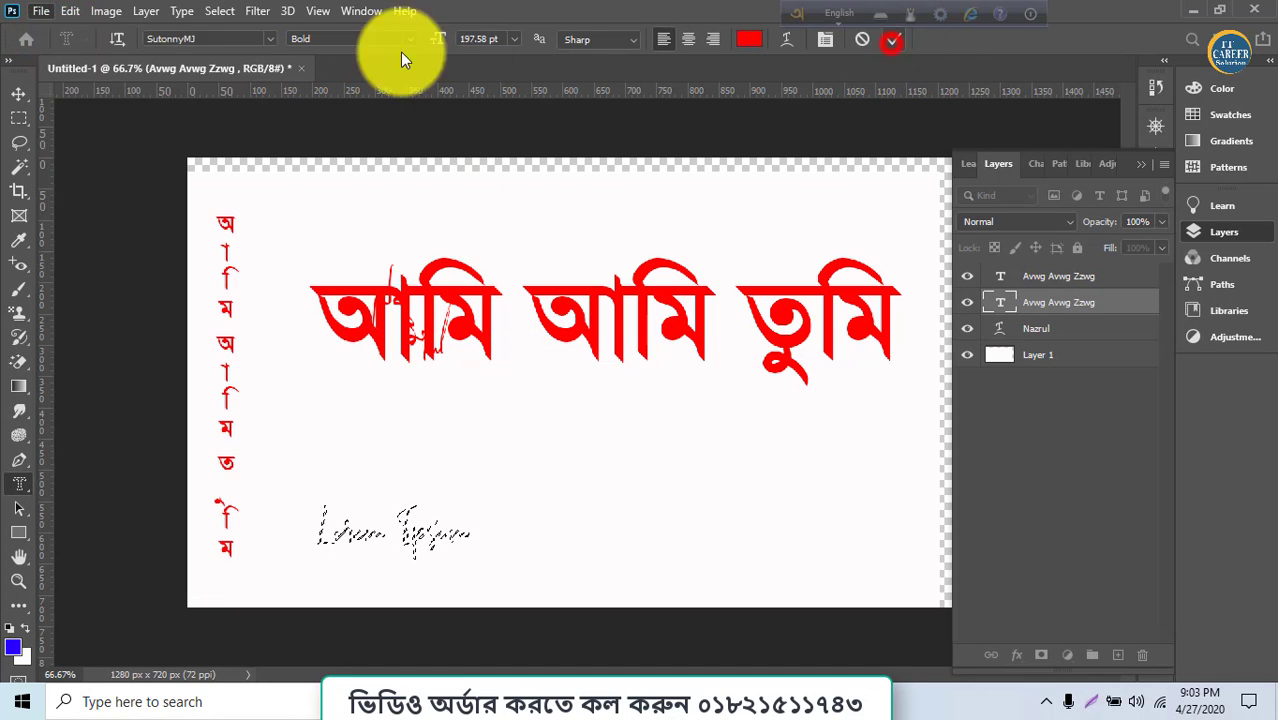
left_click(48, 19)
- Open moon-5082537_1920.jpg and unlock its Background into Layer 0
left_click(73, 50)
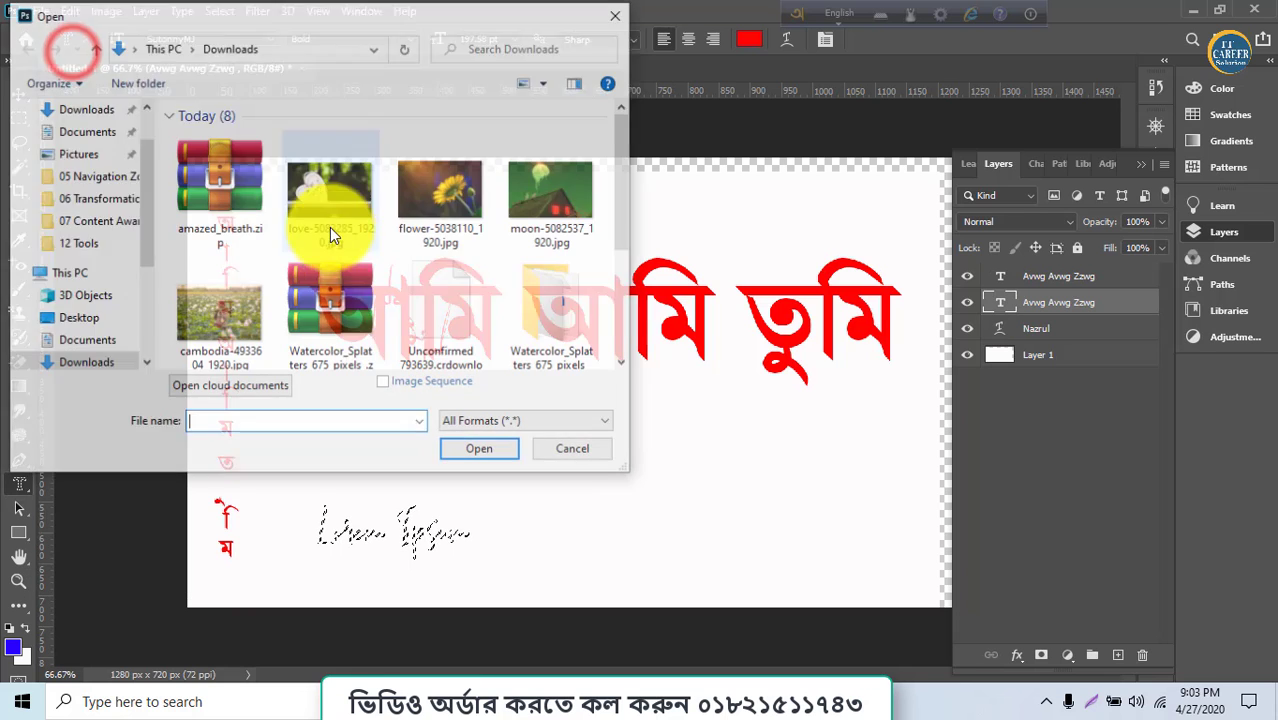
double_click(541, 197)
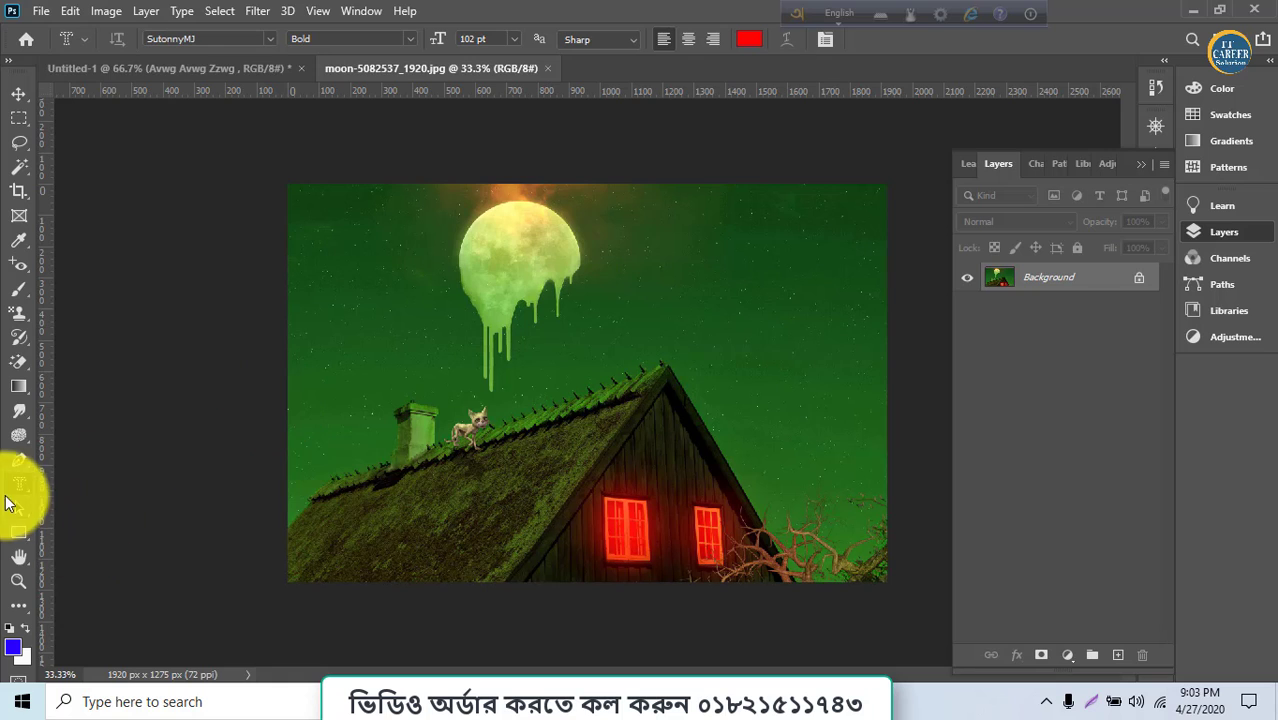
left_click(597, 311)
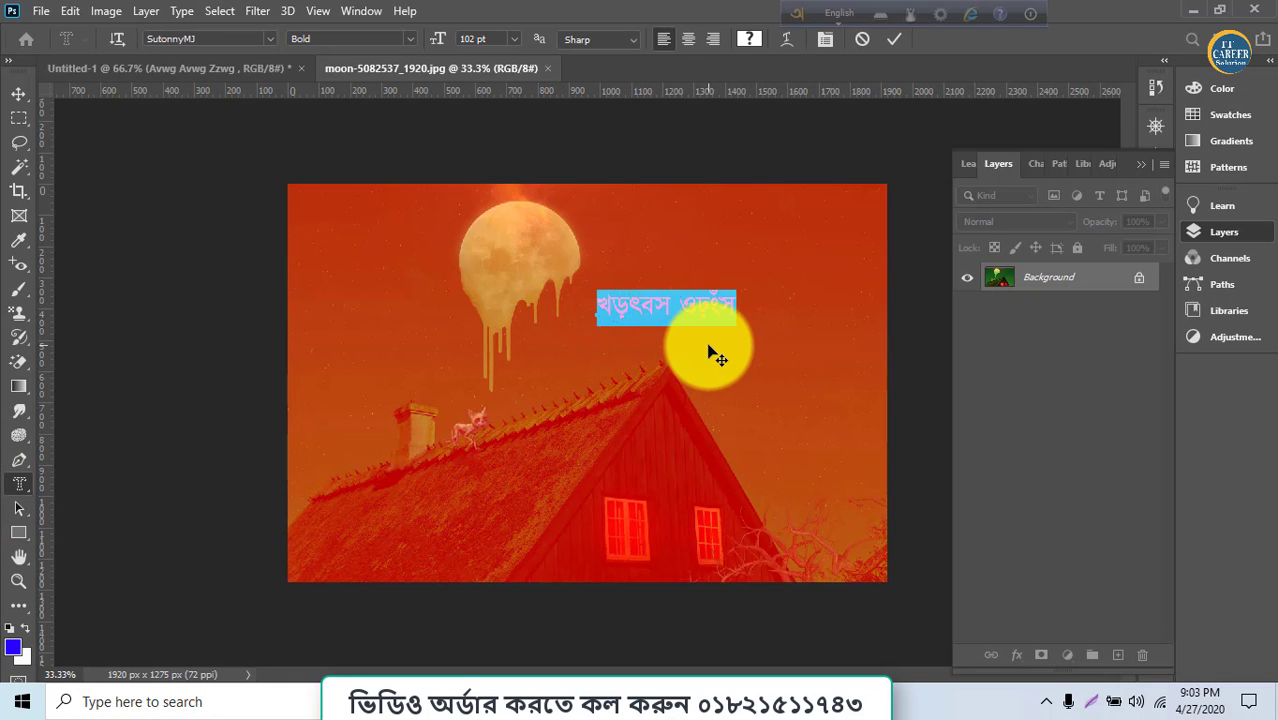
left_click(1141, 283)
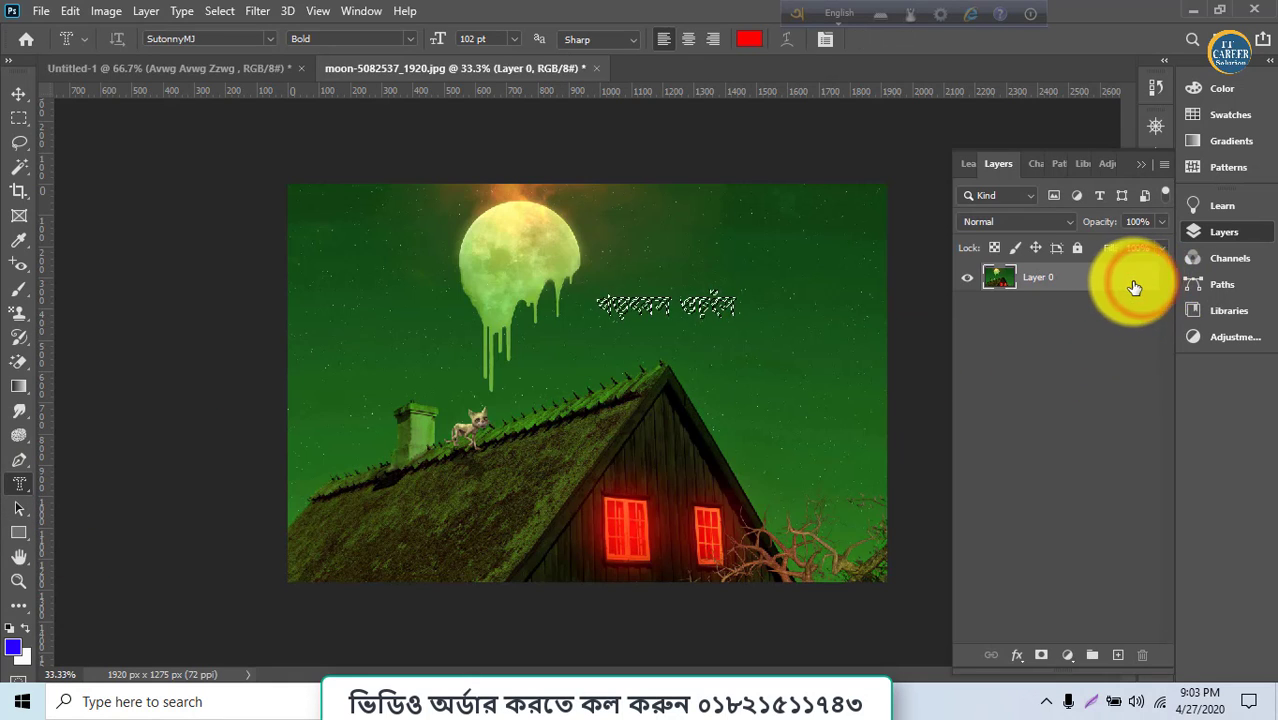
- Cut white Lorem Ipsum–shaped lettering into the sky beside the moon using a type-mask selection
left_click(647, 249)
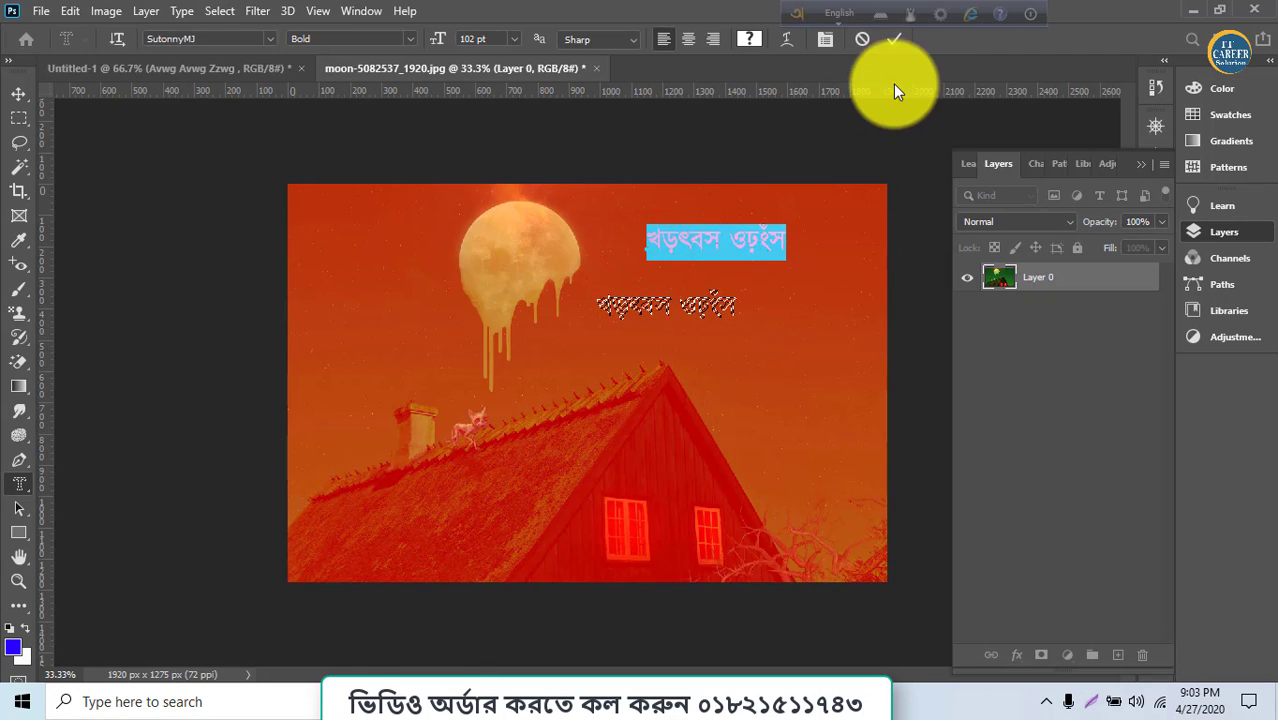
left_click(898, 45)
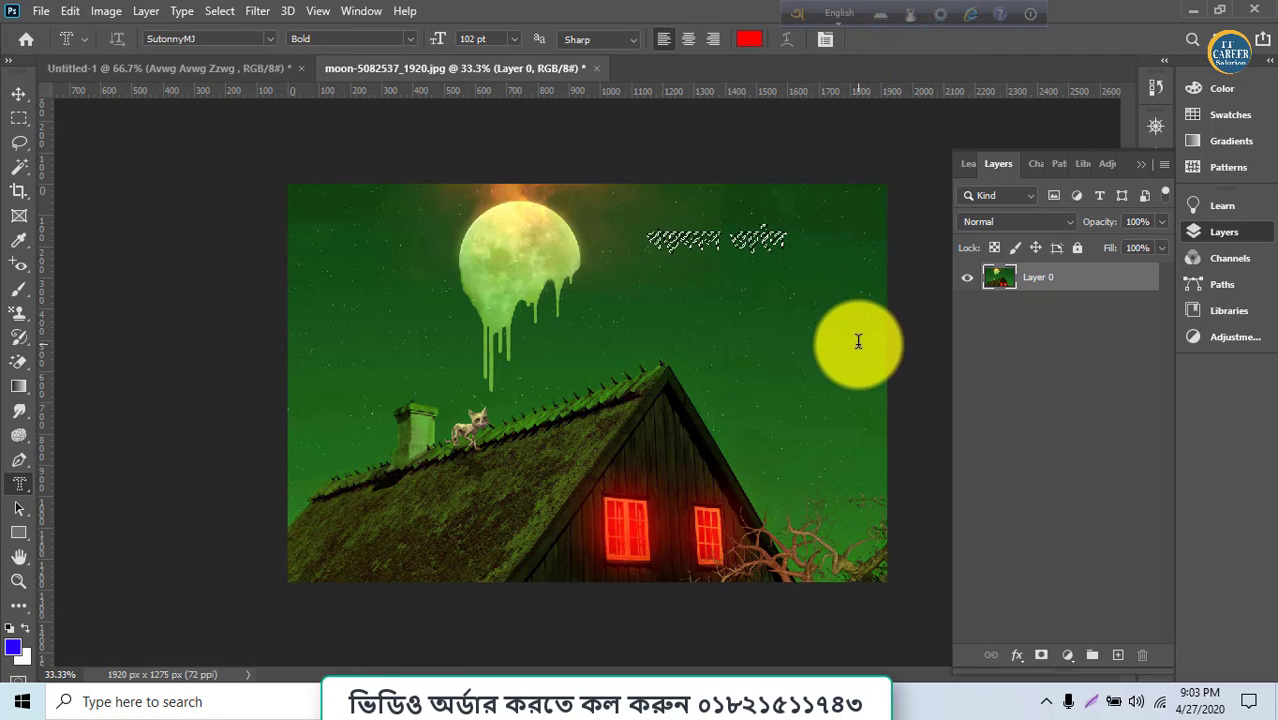
left_click(18, 93)
left_click_drag(719, 343, 709, 384)
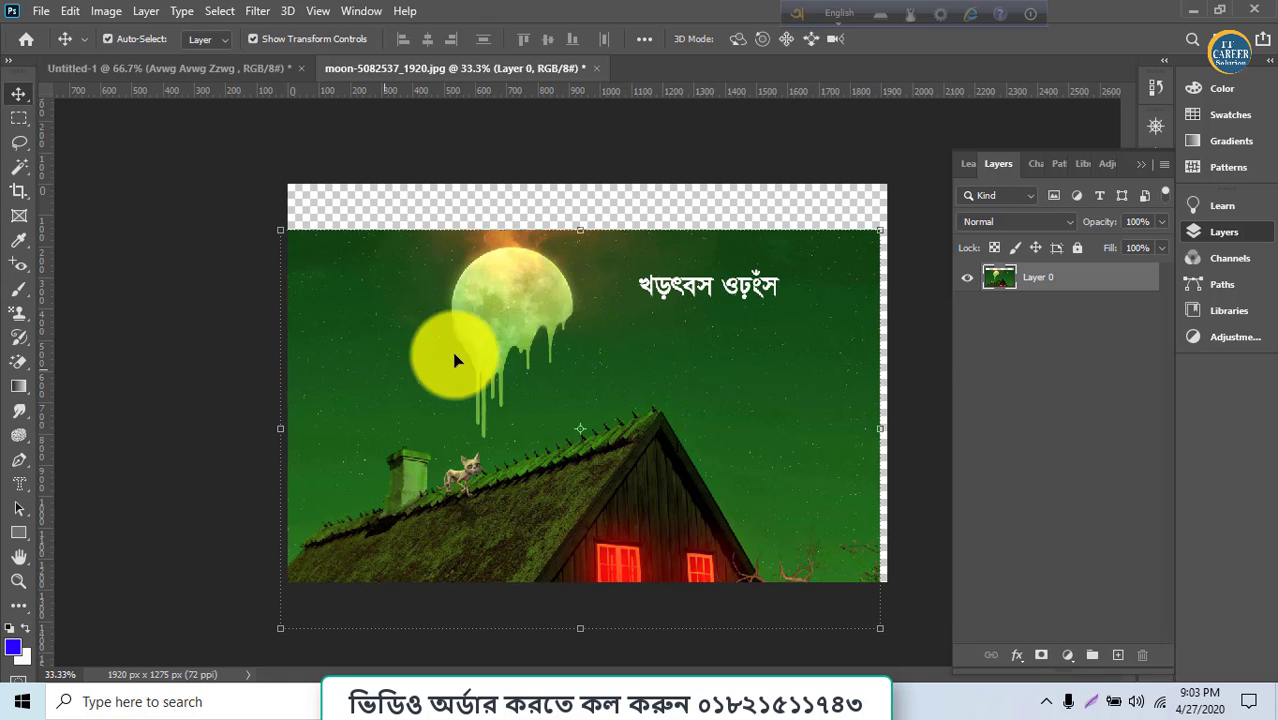
left_click_drag(762, 434, 770, 390)
mouse_move(727, 237)
left_mouse_down()
mouse_move(738, 343)
mouse_move(730, 238)
left_mouse_up()
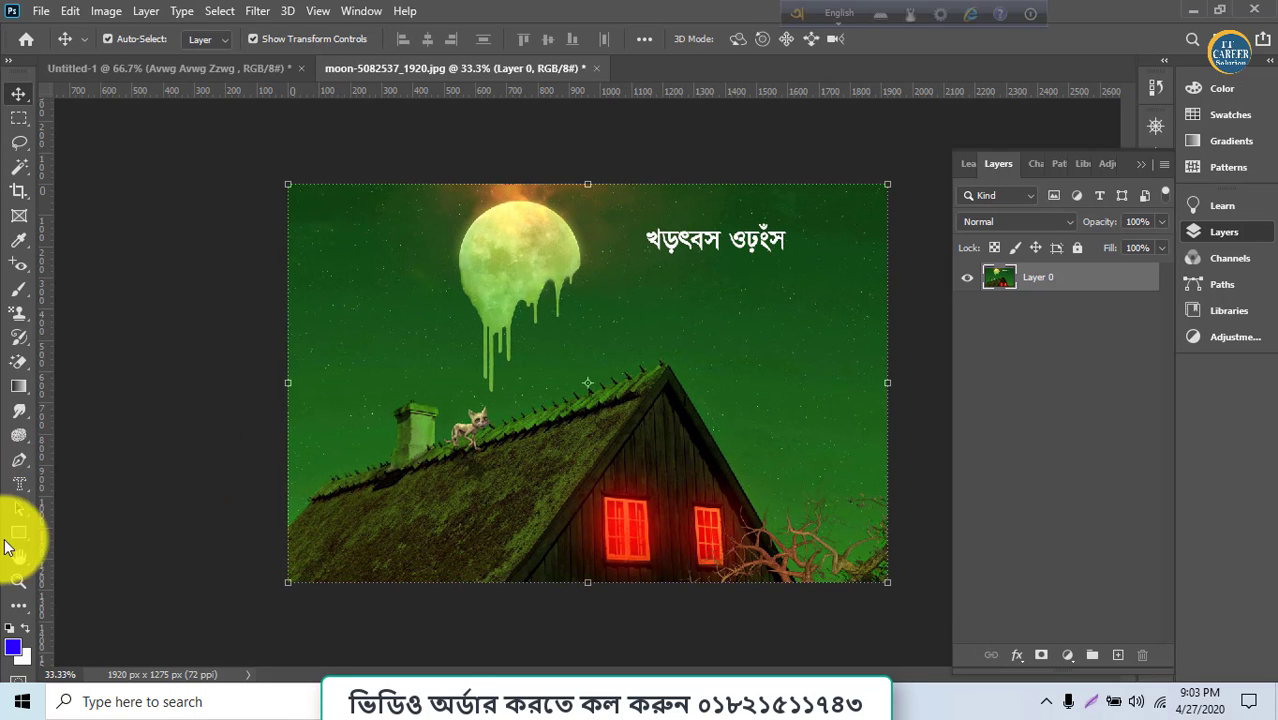
left_click_drag(22, 490, 86, 478)
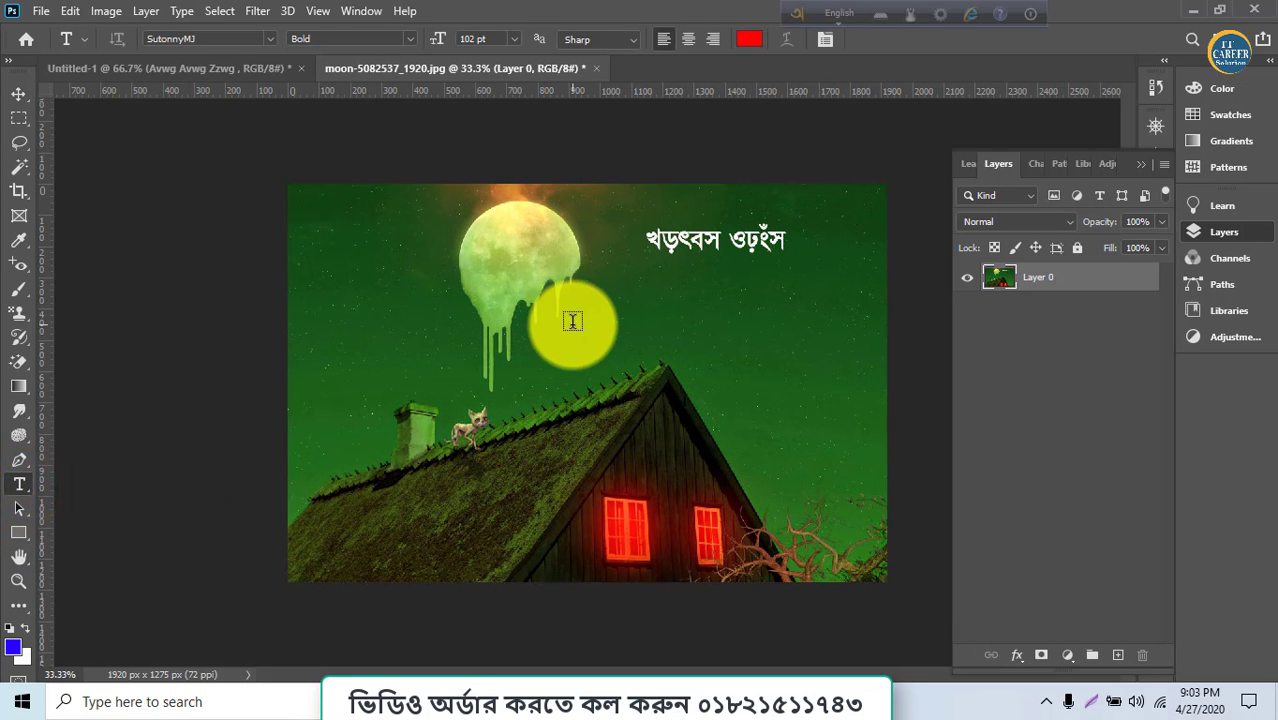
- Add a red Bangla text layer in the sky beside the moon
left_click(572, 322)
left_click(17, 92)
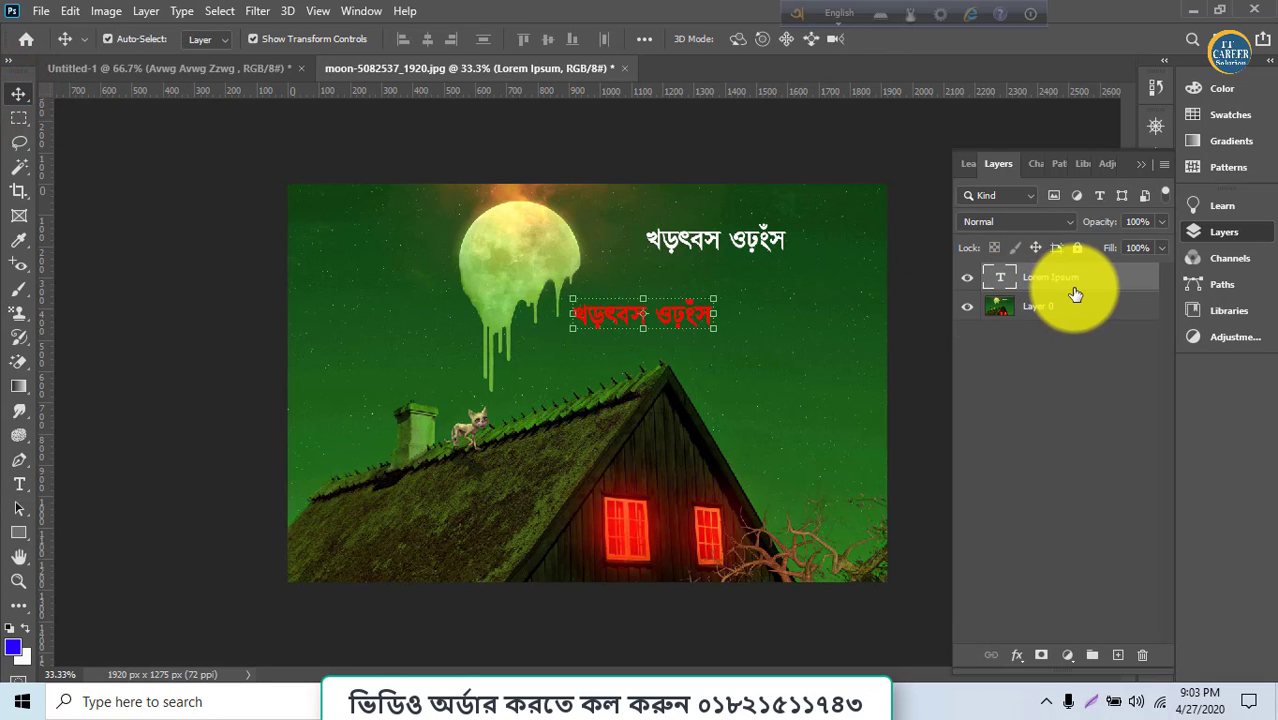
left_click(733, 245)
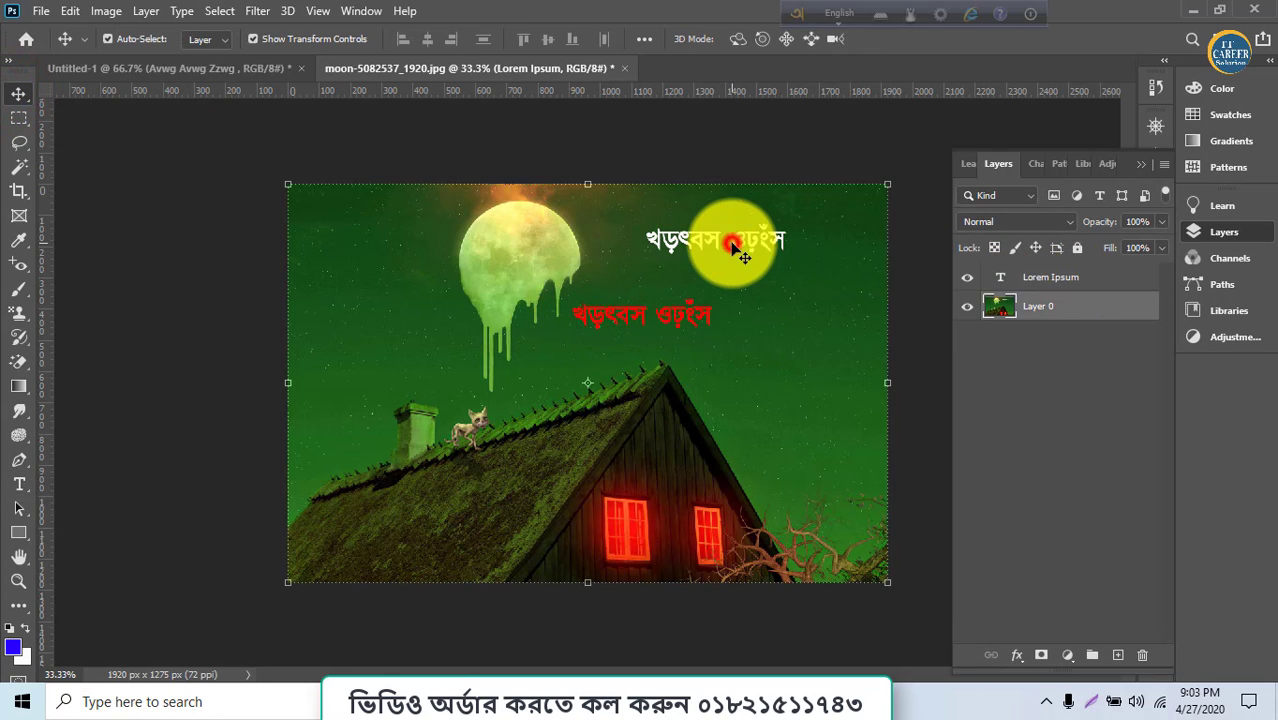
left_click(1062, 304)
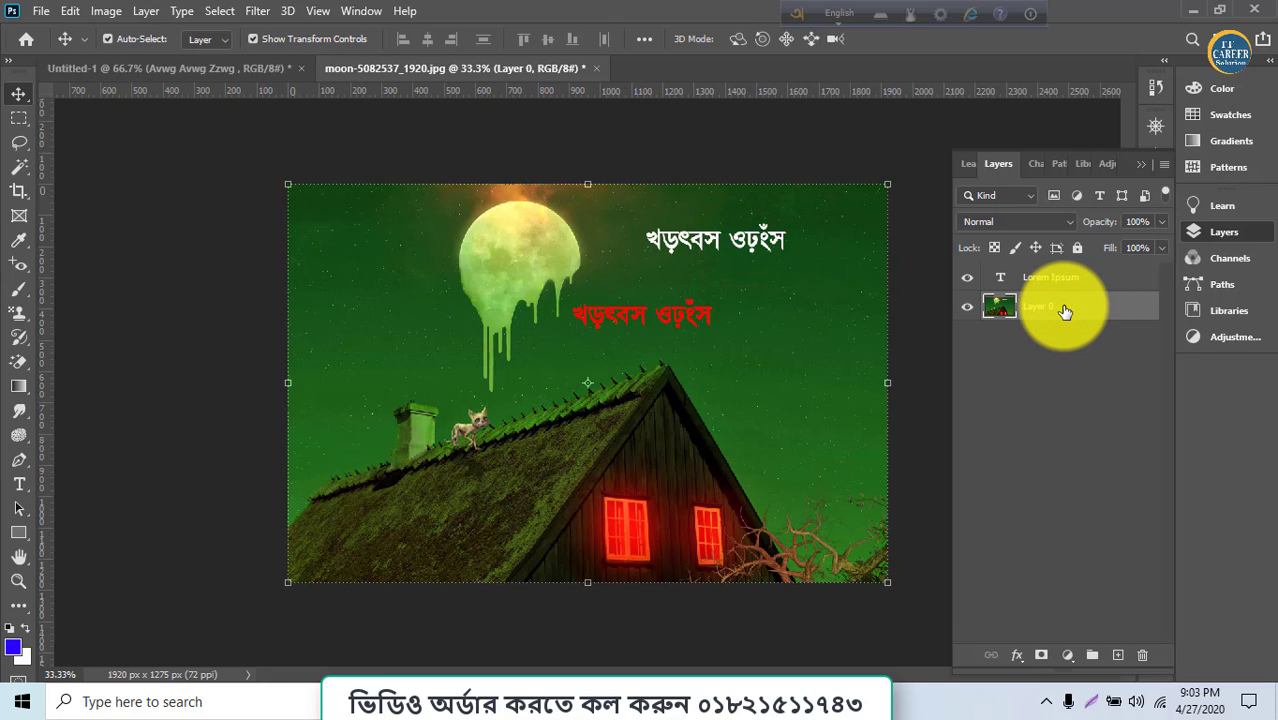
left_click(1055, 280)
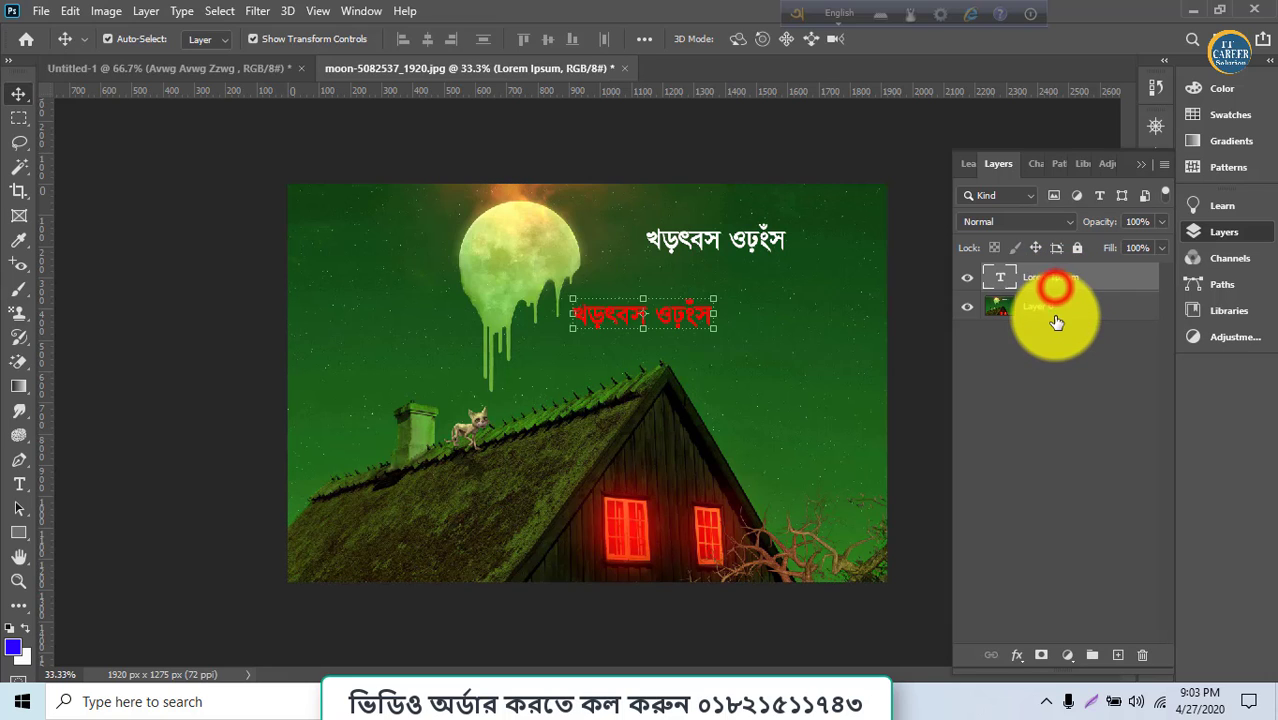
- Add a second red Bangla text layer left of the moon and rename it 'new'
left_click(18, 485)
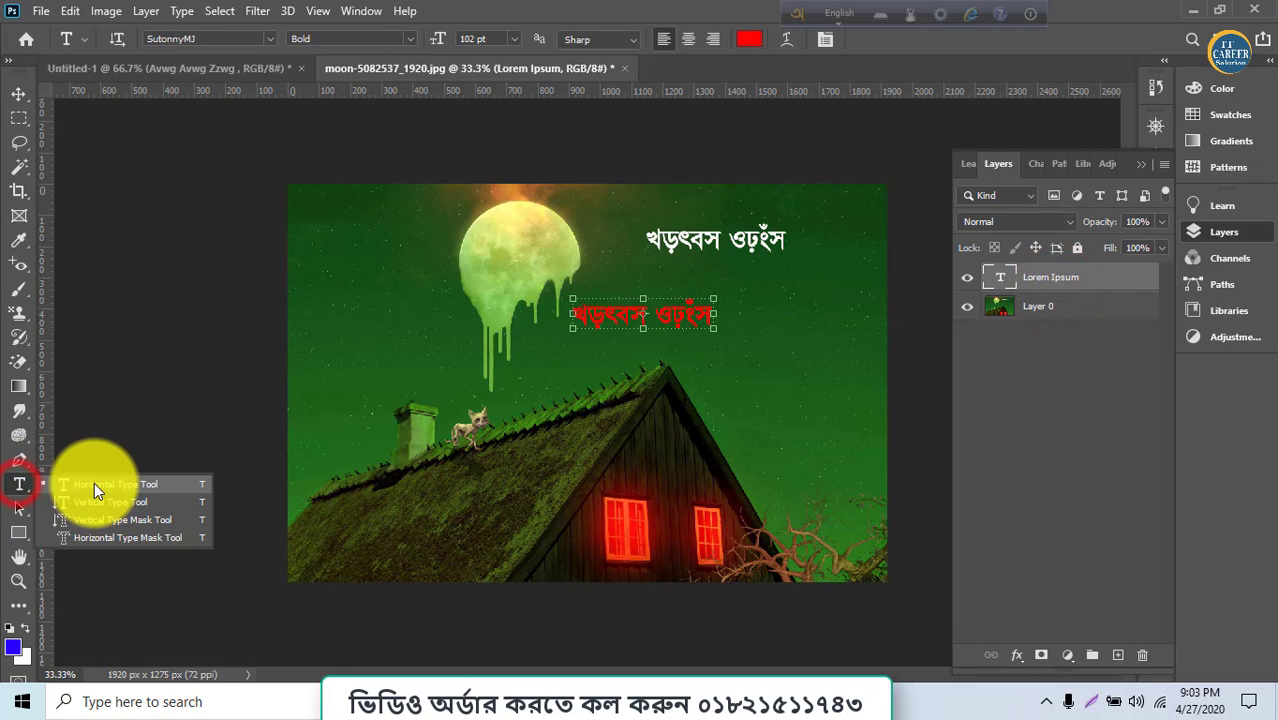
left_click(107, 482)
left_click(390, 301)
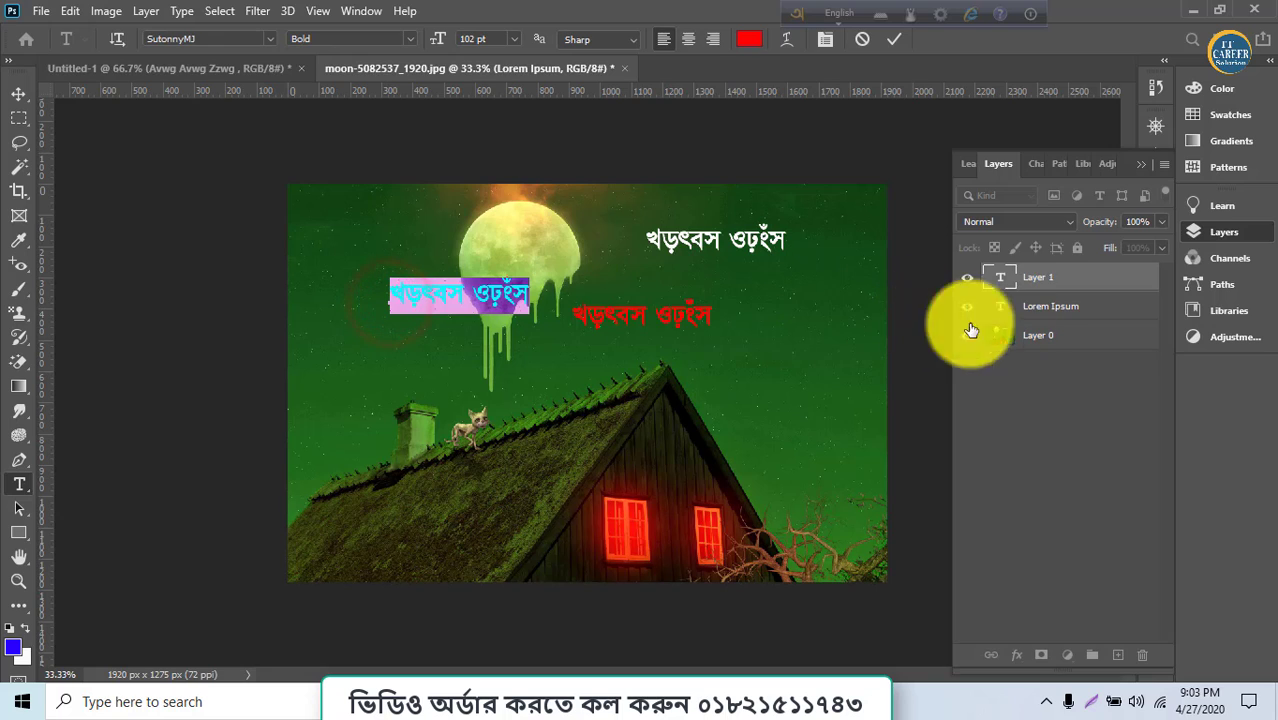
left_click(1034, 286)
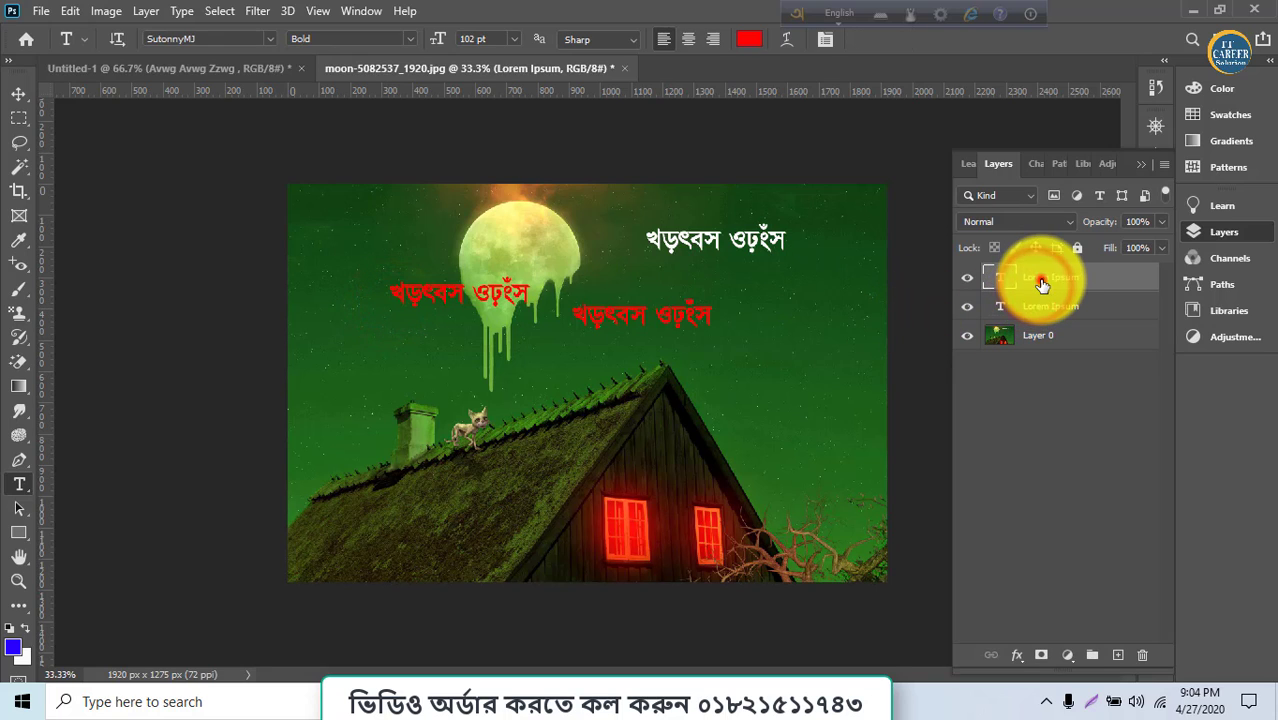
double_click(1038, 277)
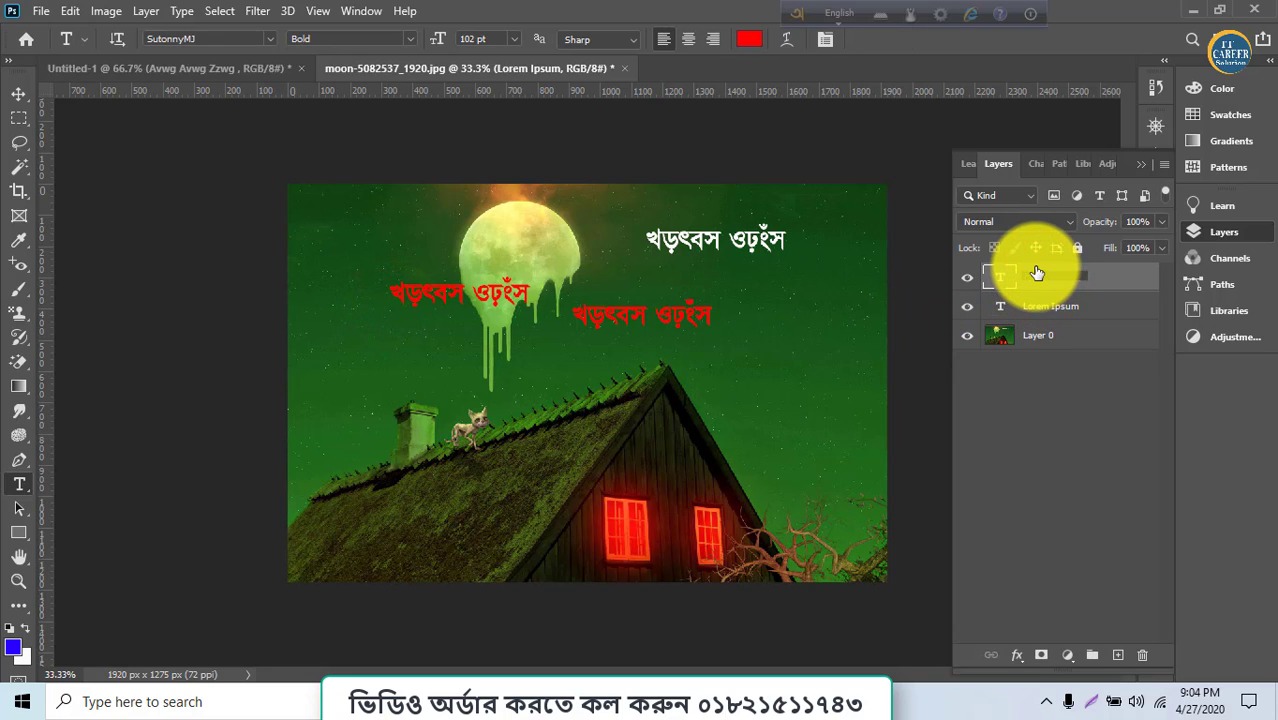
type("new")
left_click(1075, 381)
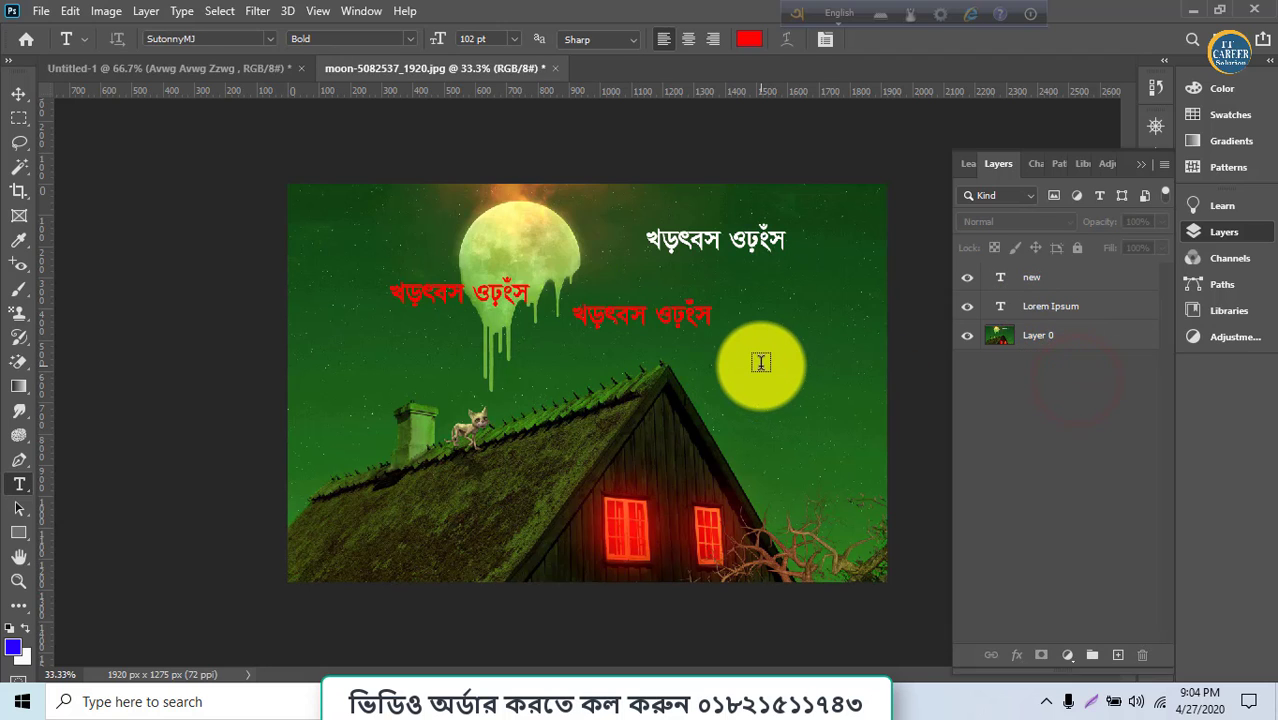
- On Layer 0, make a Bangla text-shaped type-mask selection in the sky right of the roof
left_click(17, 488)
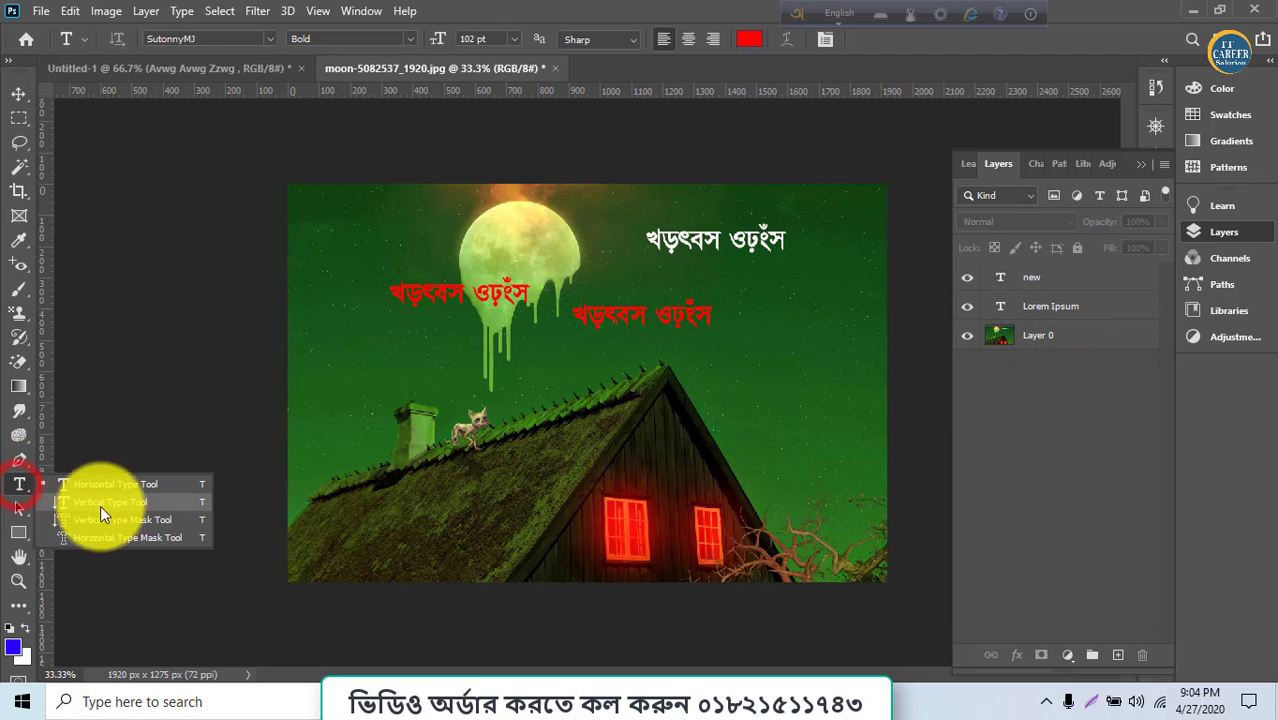
left_click(108, 532)
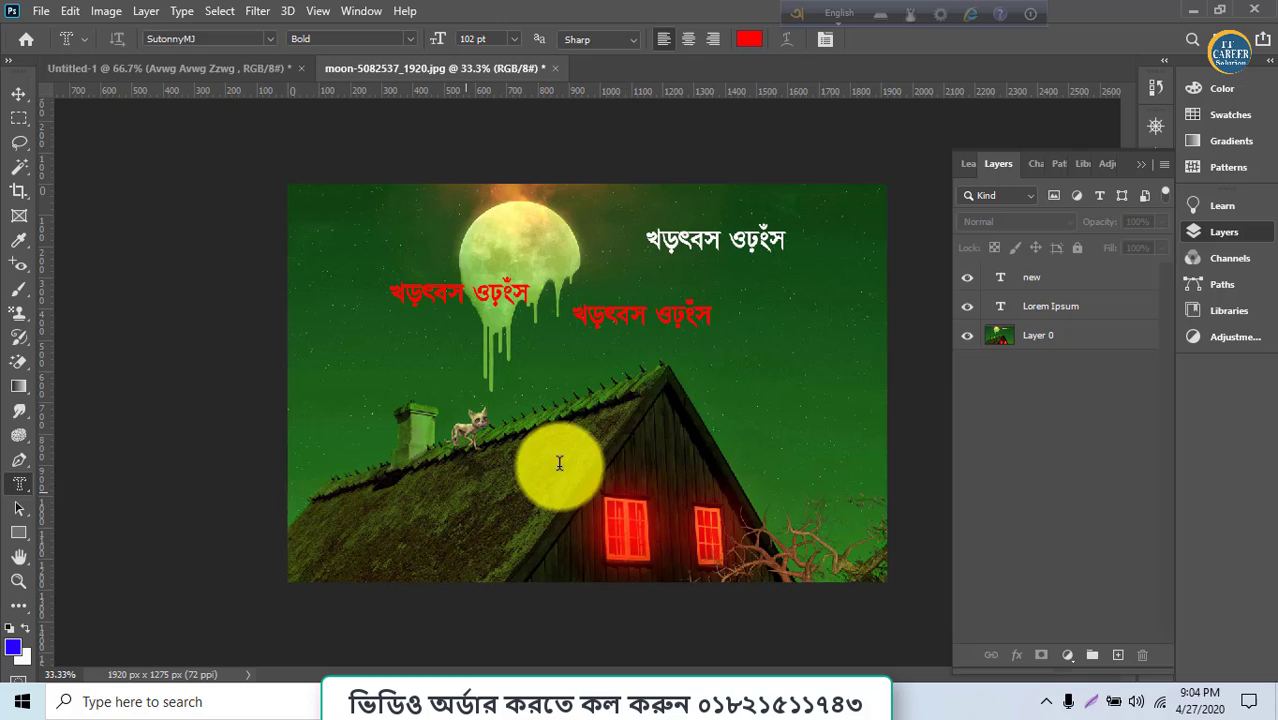
left_click(1040, 338)
left_click(723, 368)
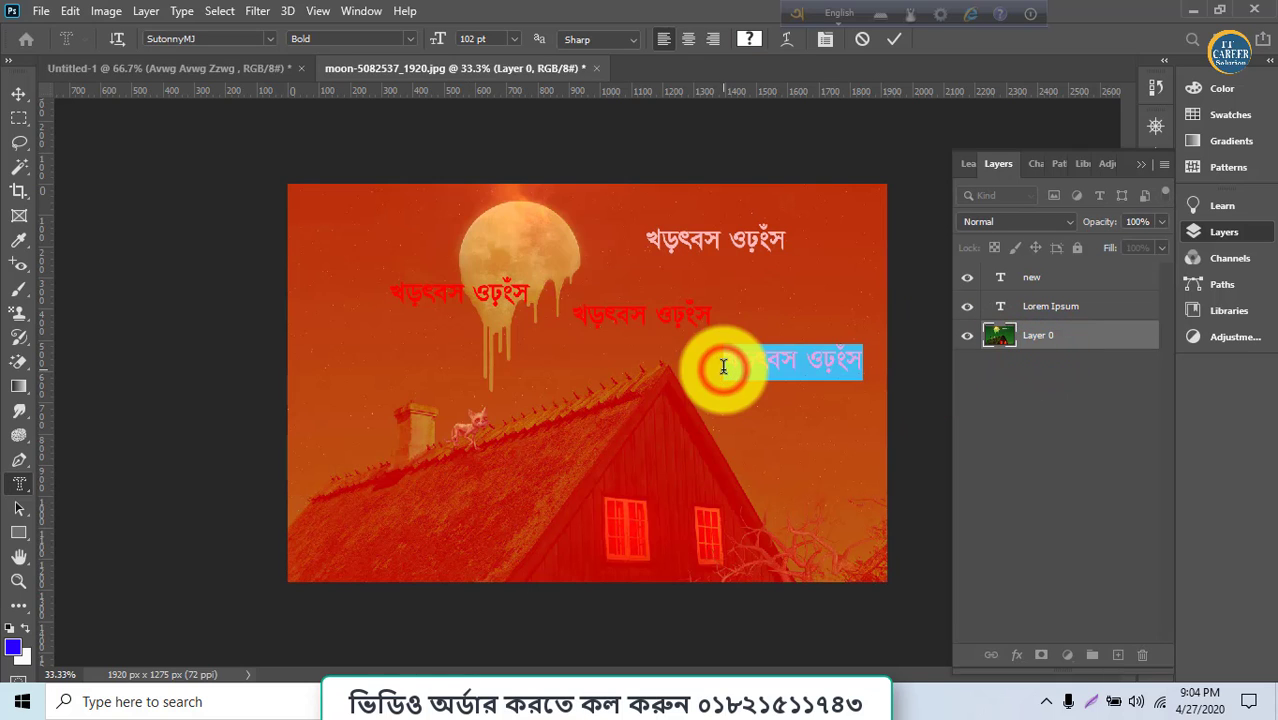
left_click(893, 42)
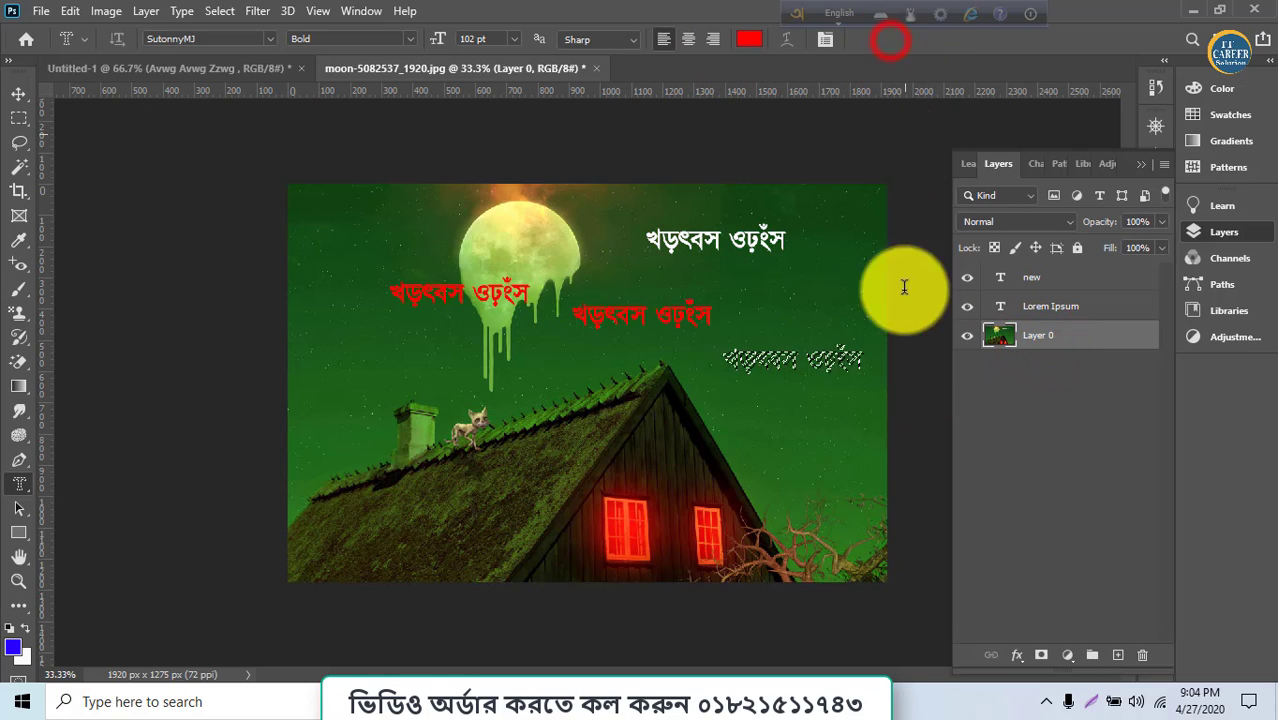
- Set the background colour to bright green 0efb83
left_click(20, 658)
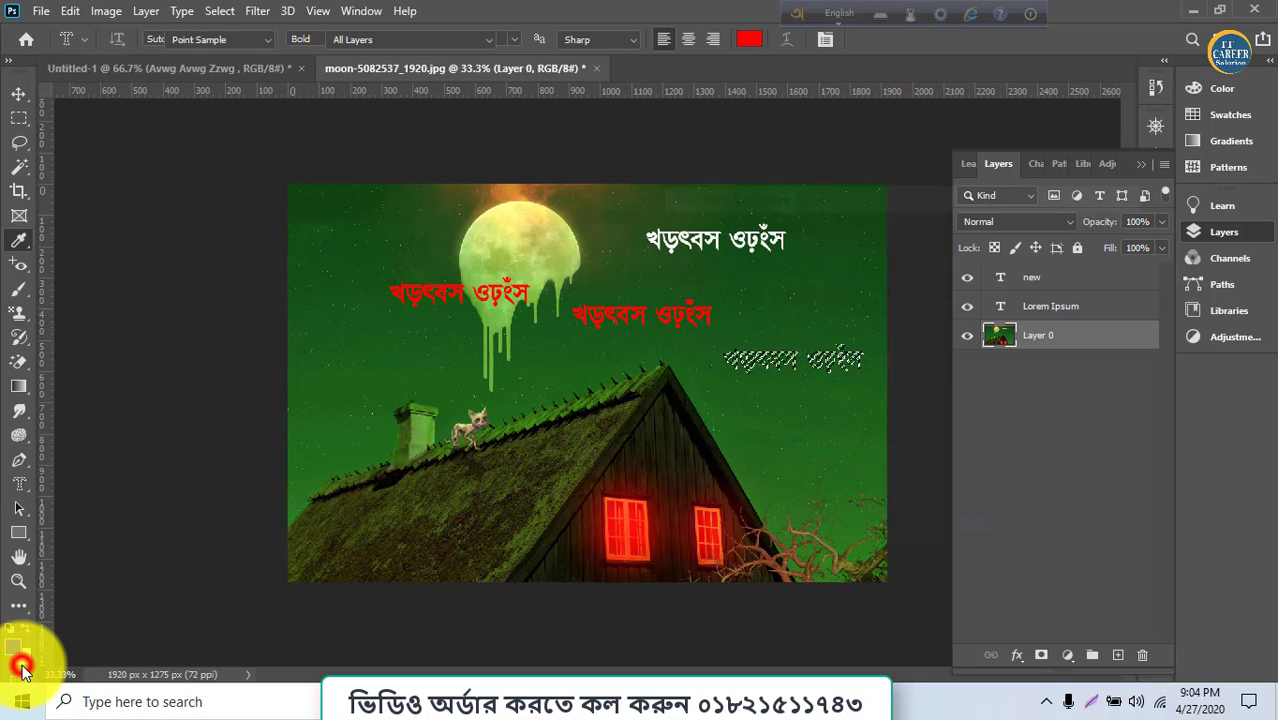
left_click_drag(925, 320, 916, 478)
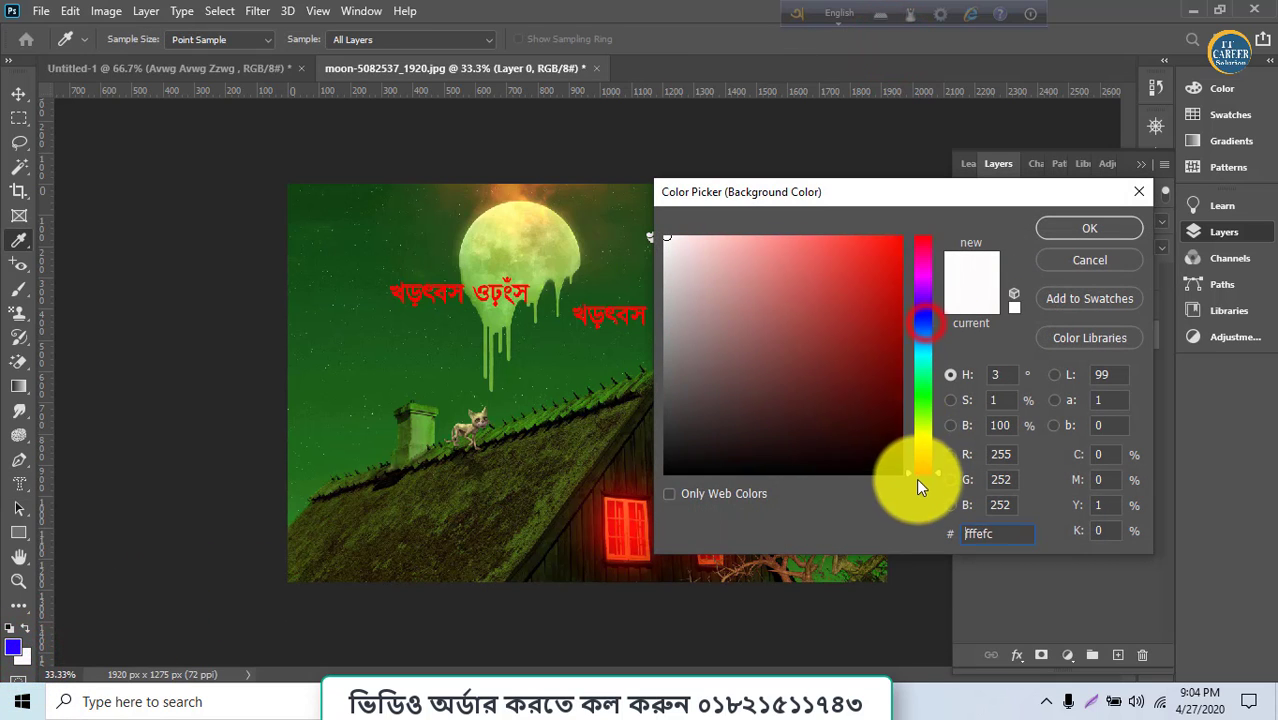
left_click(899, 328)
left_click(923, 418)
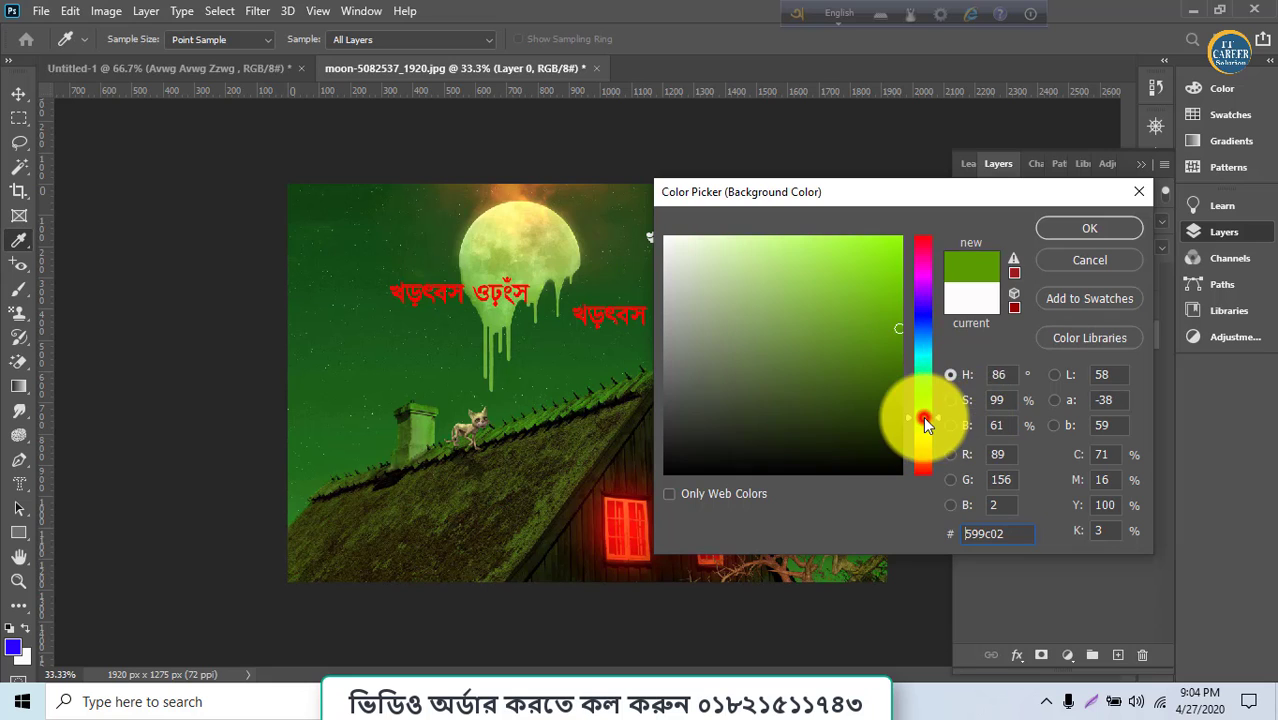
left_click_drag(923, 406, 923, 375)
left_click(889, 240)
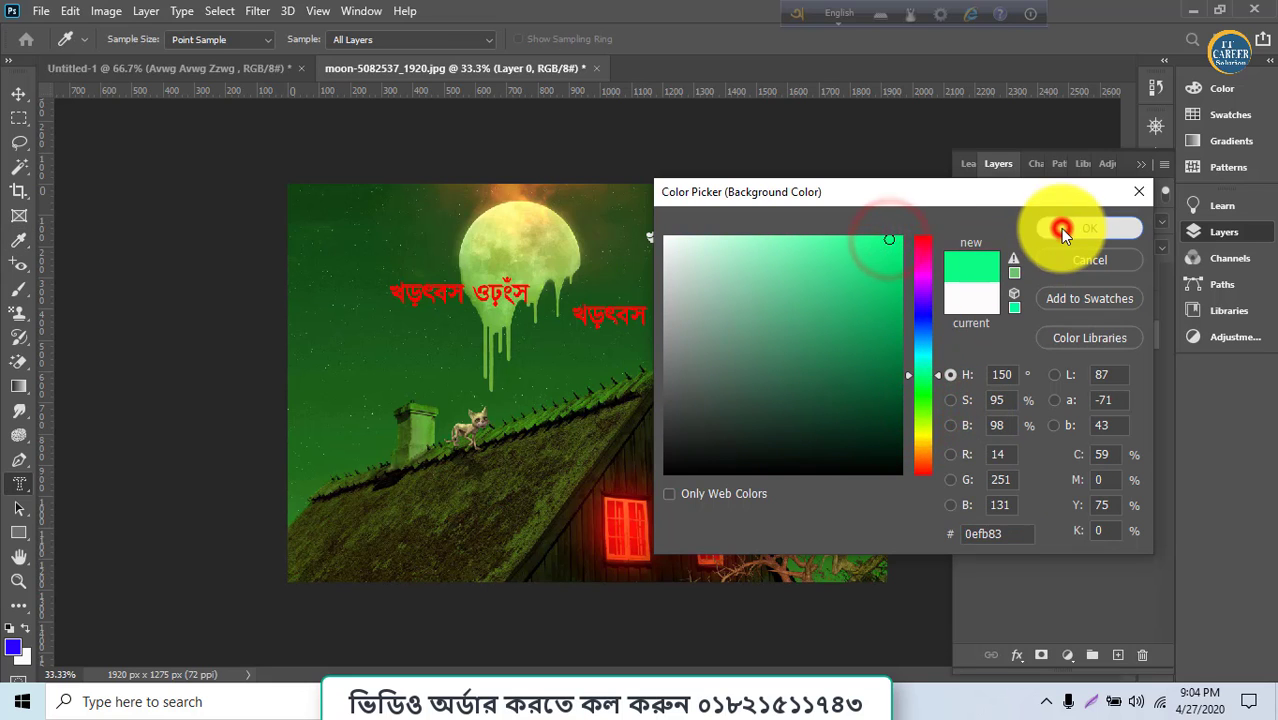
left_click(1060, 228)
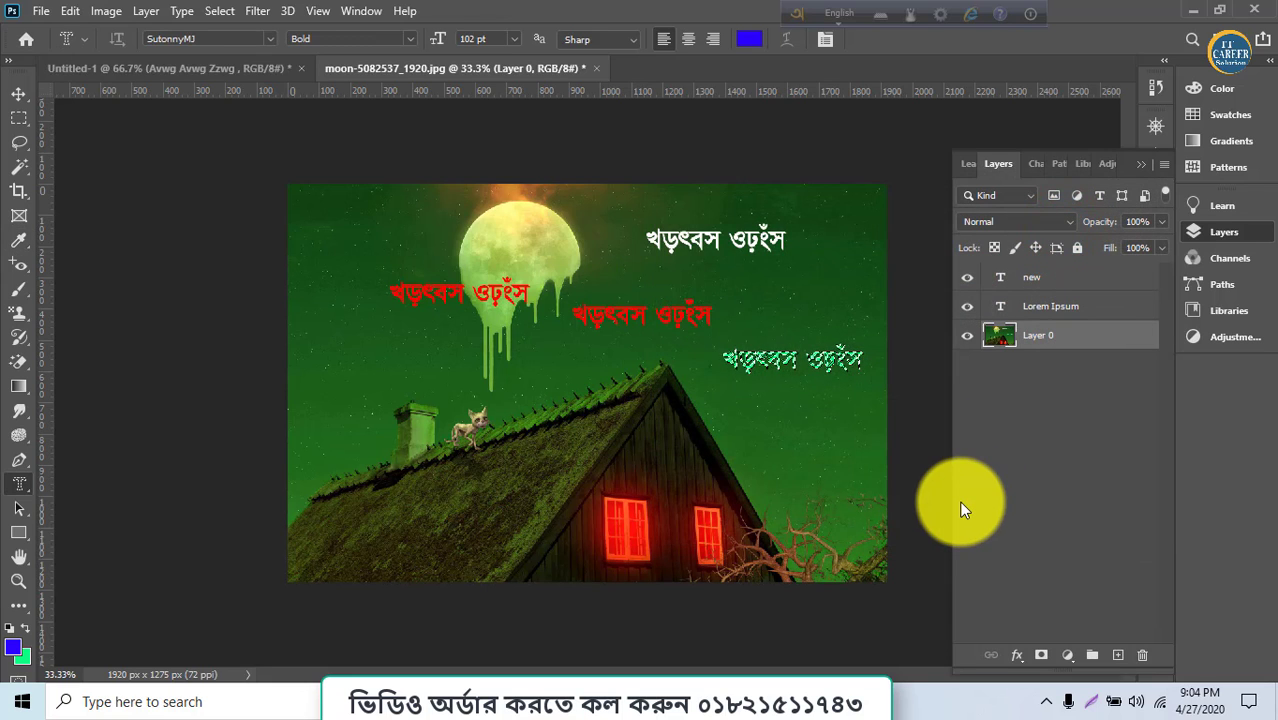